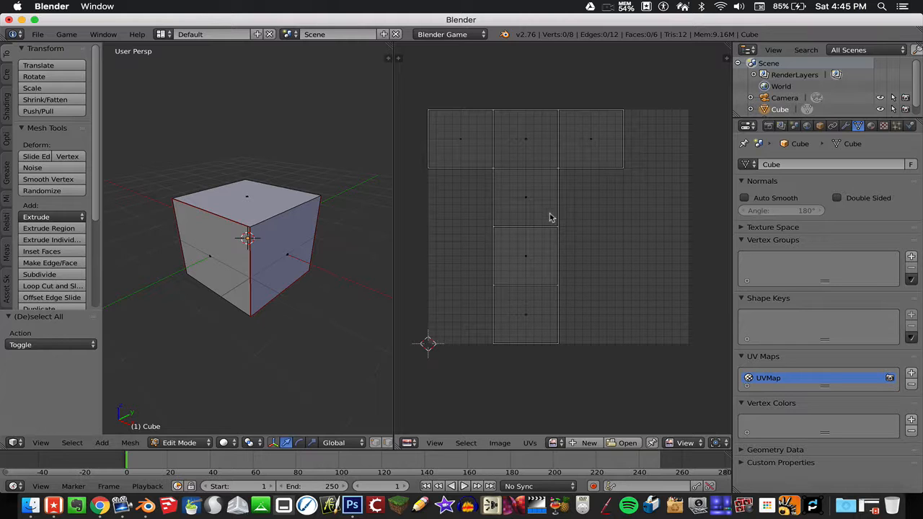
Step: Export the UV layout of all the cube's faces to the Desktop as Cube UV Layout.png
key("a")
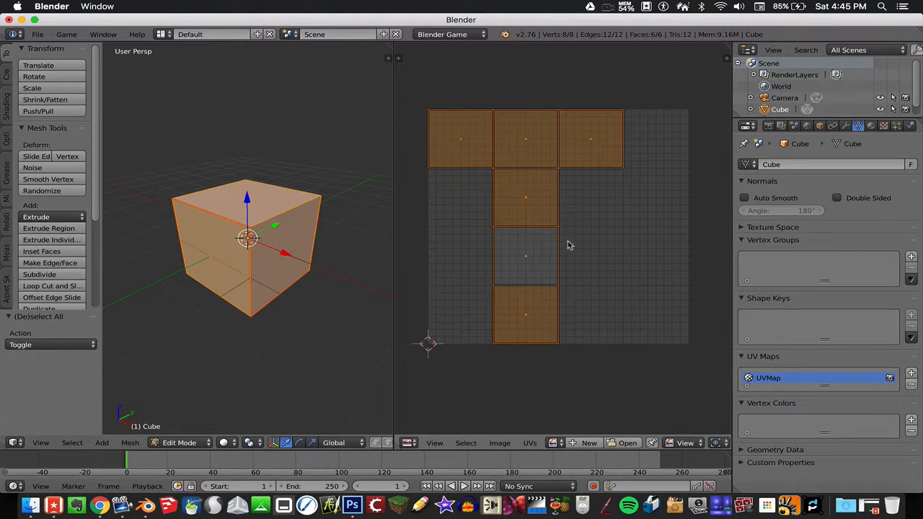
left_click(531, 442)
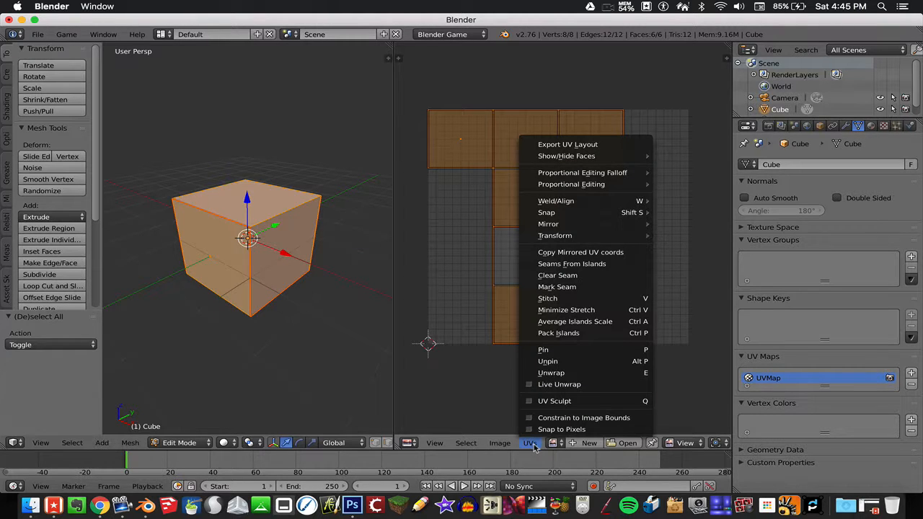
left_click(566, 146)
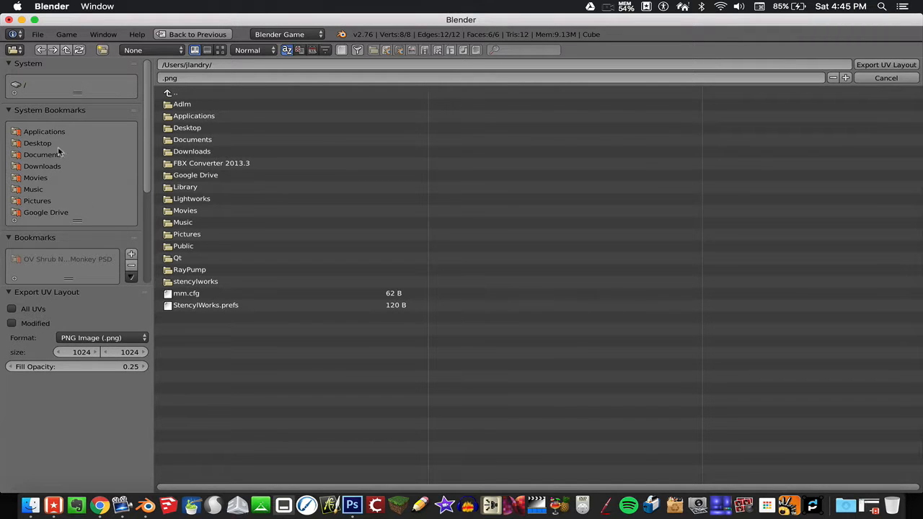
left_click(38, 143)
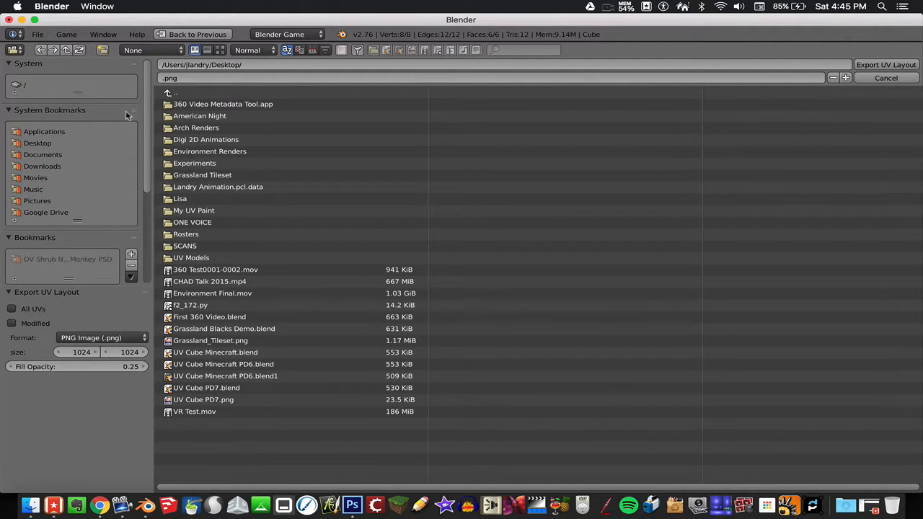
left_click(160, 77)
left_click(870, 65)
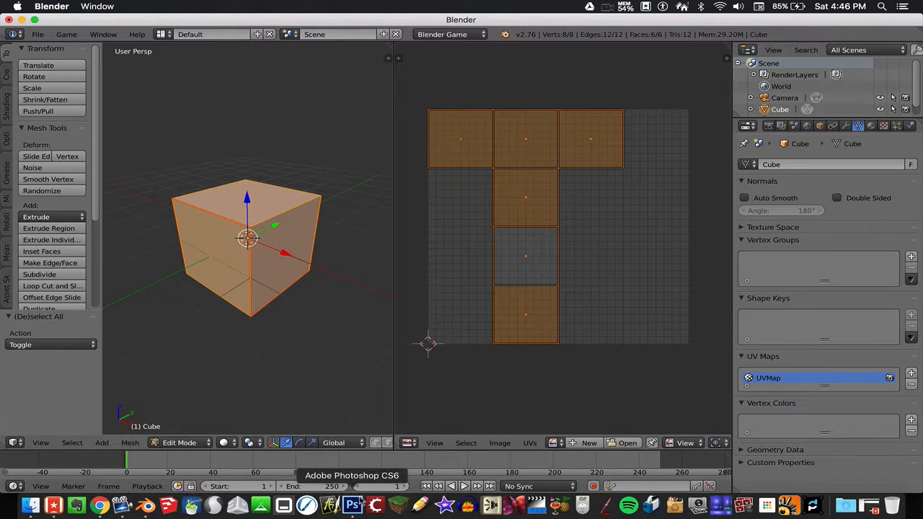
Step: Switch to Photoshop, open Cube UV Layout.png from the Desktop and fit it to the screen
left_click(353, 505)
left_click(108, 4)
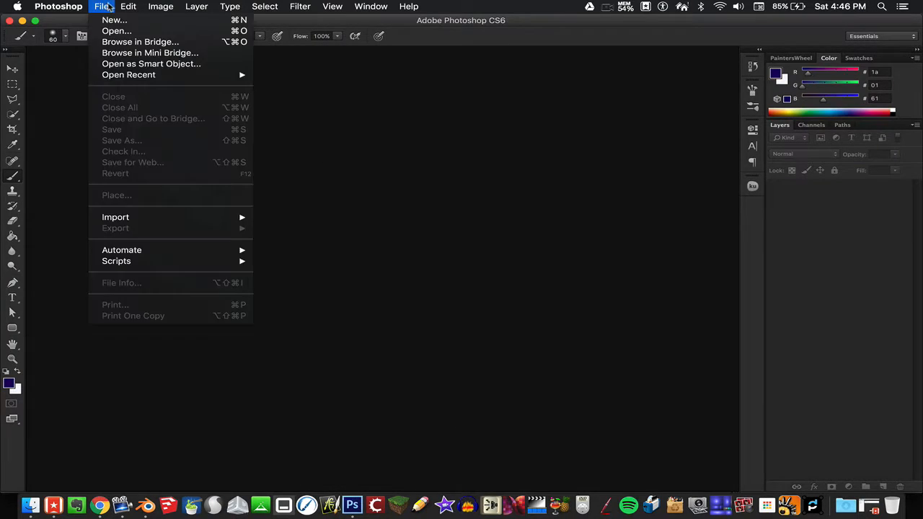
left_click(111, 29)
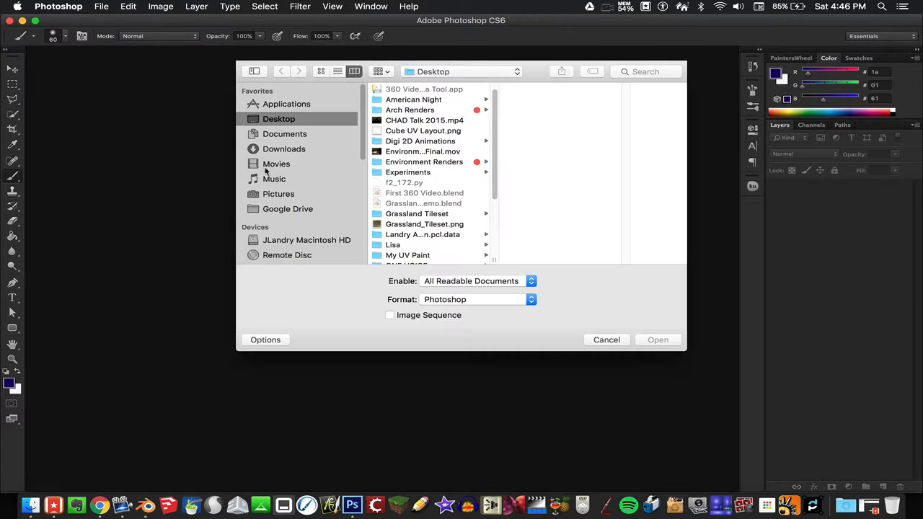
double_click(414, 131)
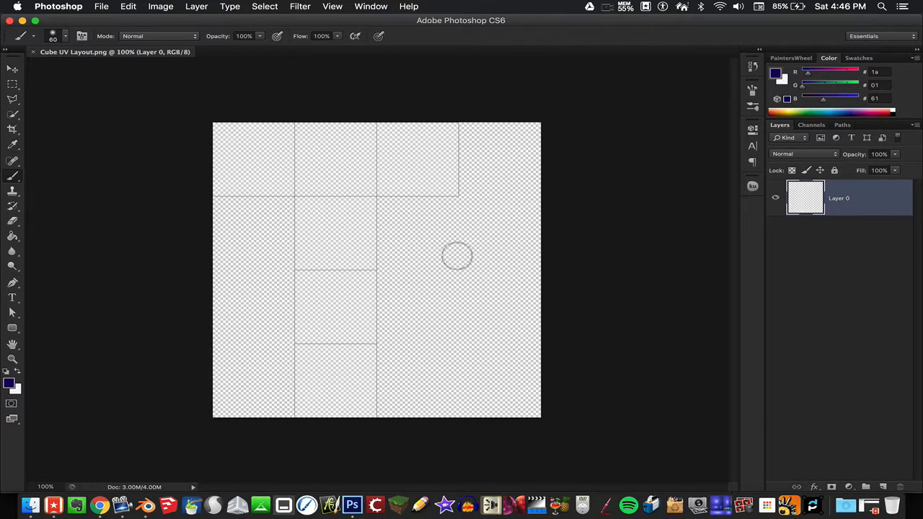
key("super+0")
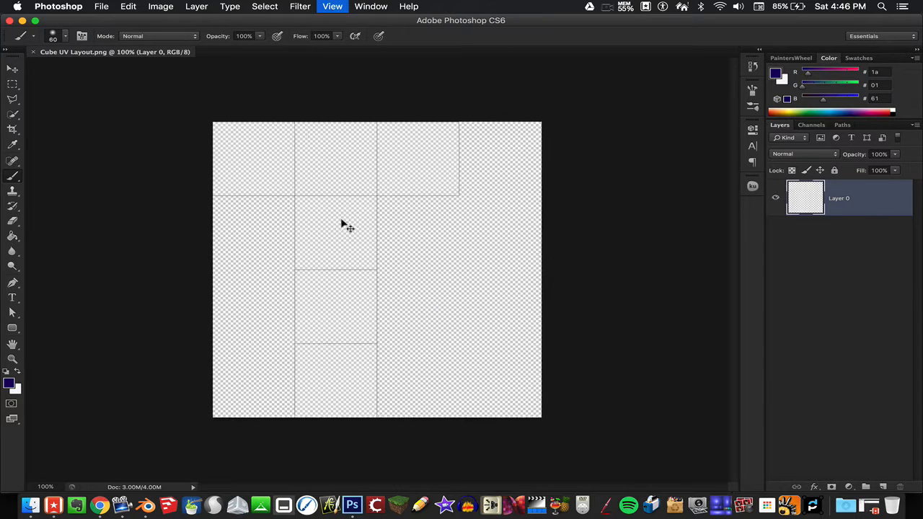
Step: Rename the layout layer as UV and add a new empty layer beneath it
double_click(839, 198)
type("UV")
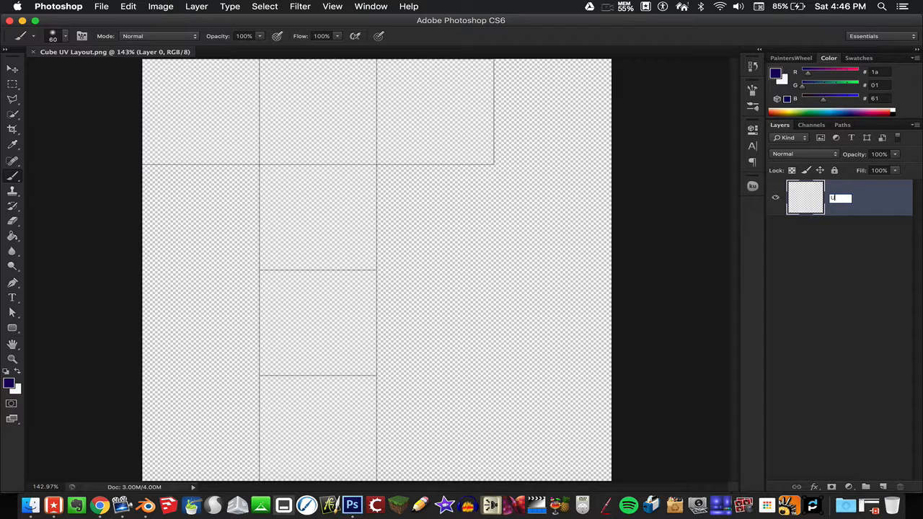
key("Return")
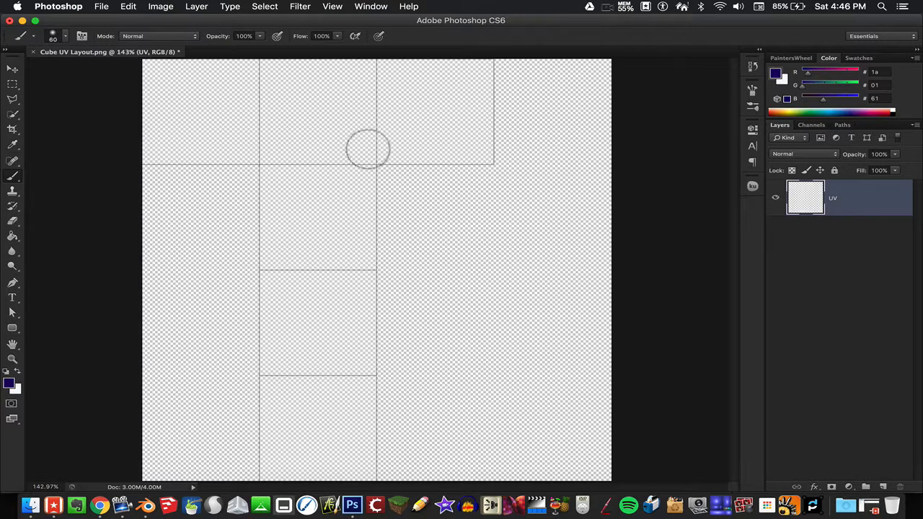
left_click(883, 486)
left_click_drag(808, 194, 806, 259)
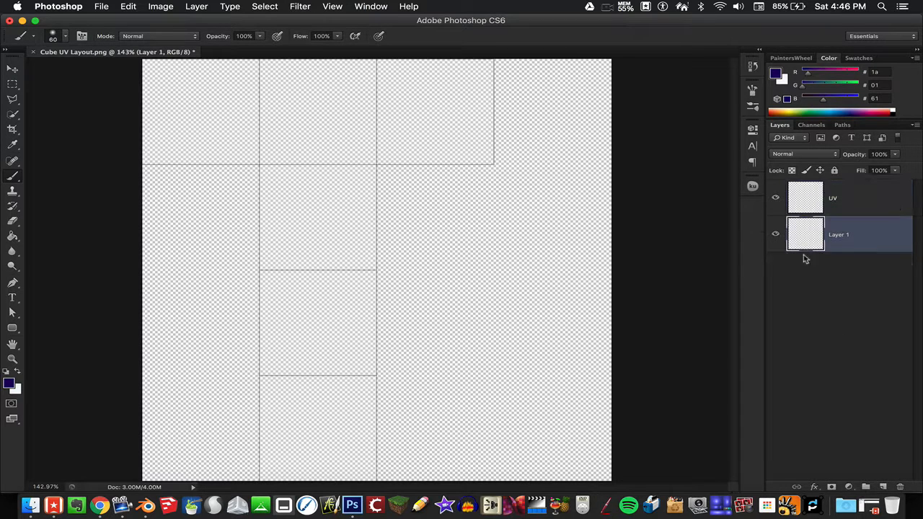
Step: Set the foreground colour to light blue #34defd for the Brush tool
left_click(776, 74)
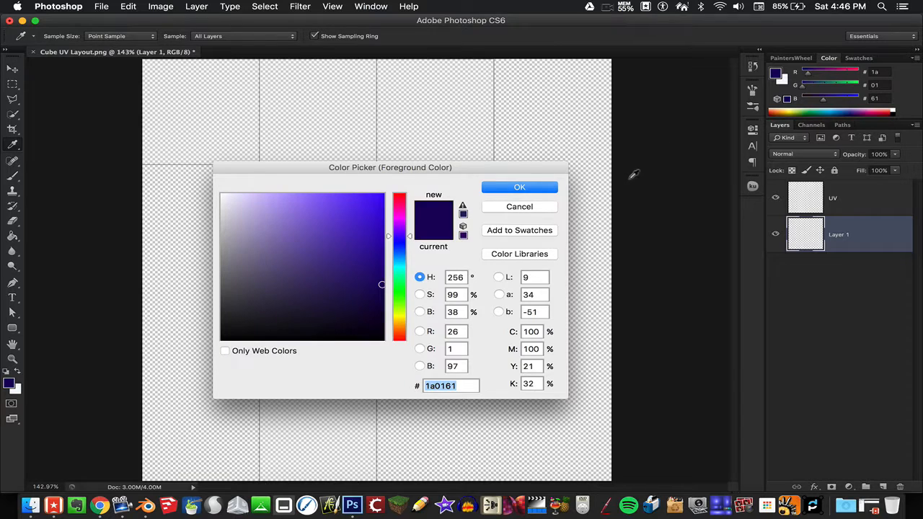
left_click(299, 211)
left_click(403, 264)
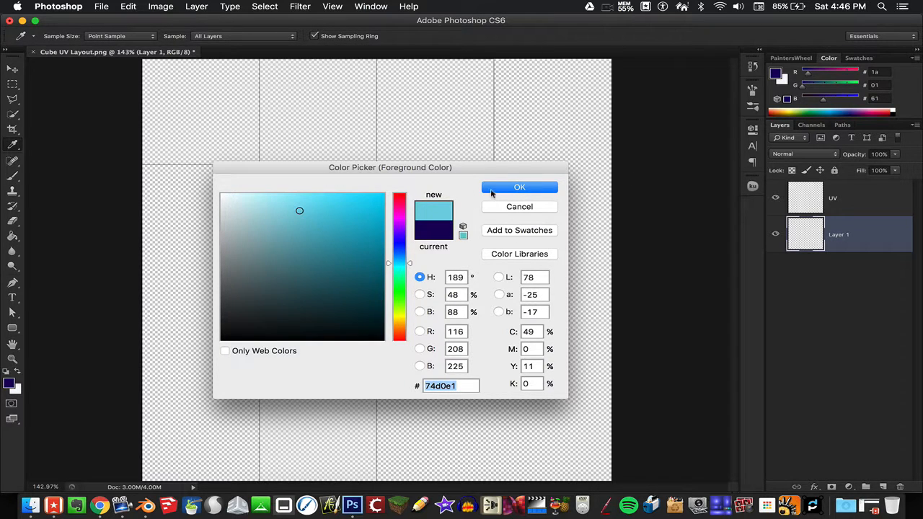
left_click(349, 193)
left_click(549, 188)
key("b")
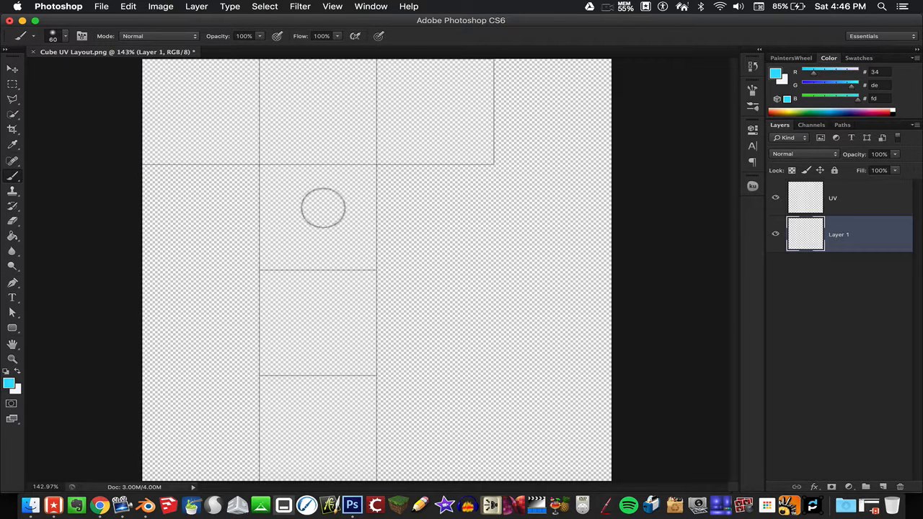
Step: Reduce the soft brush to 35 px and paint a light-blue patch inside the layout's top-left square
key("z")
left_click_drag(220, 115, 284, 207)
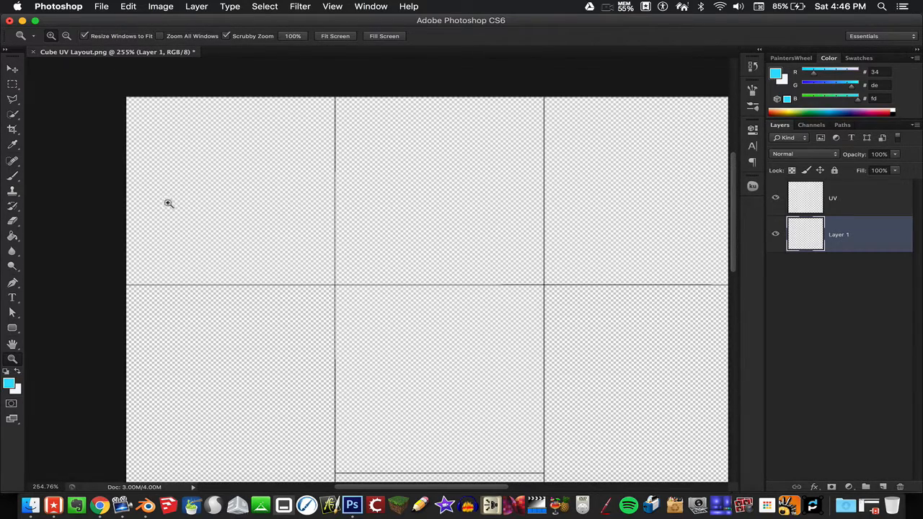
left_click(12, 176)
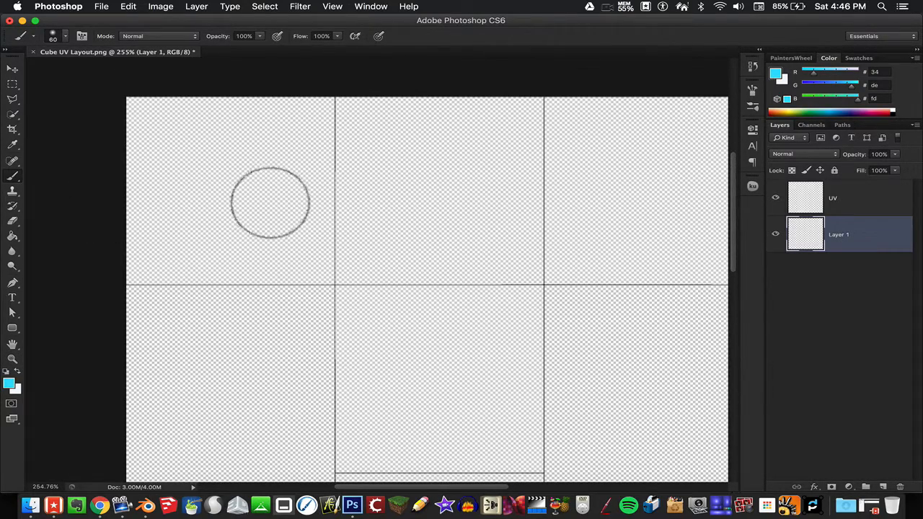
key("bracketleft")
key("bracketleft")
key("bracketleft")
key("bracketleft")
mouse_move(237, 187)
left_mouse_down()
mouse_move(218, 154)
mouse_move(194, 209)
mouse_move(186, 167)
left_mouse_up()
left_click_drag(60, 52, 54, 39)
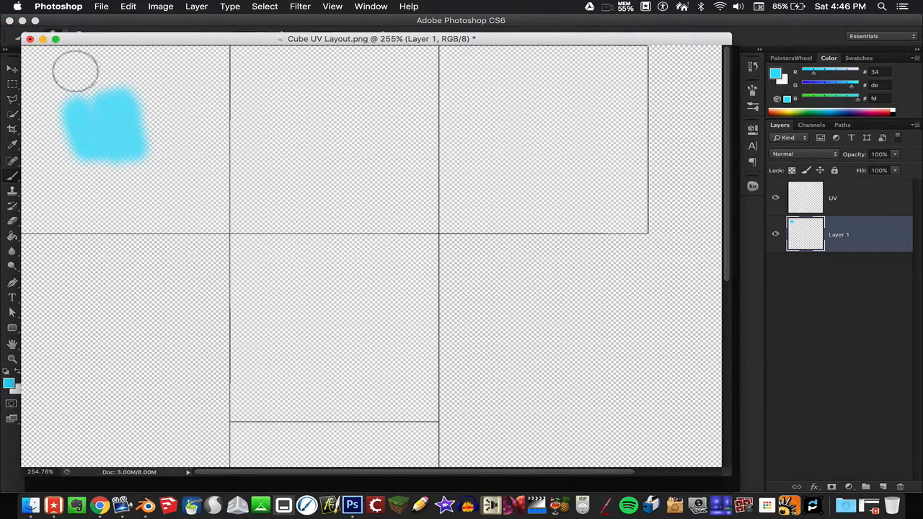
left_click_drag(93, 42, 148, 73)
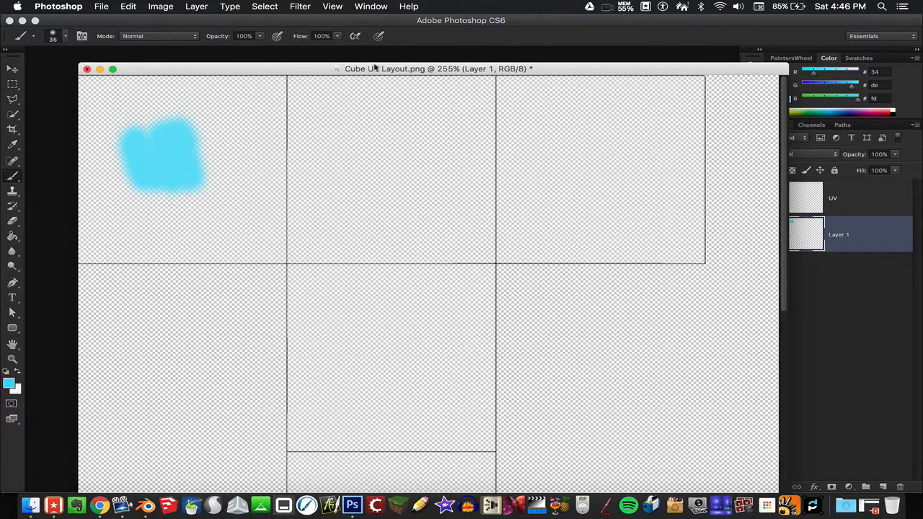
left_click_drag(449, 72, 410, 56)
Step: Choose a hard round 35 px brush and fill the top-left square light blue, with strokes extending into the second square
left_click(53, 36)
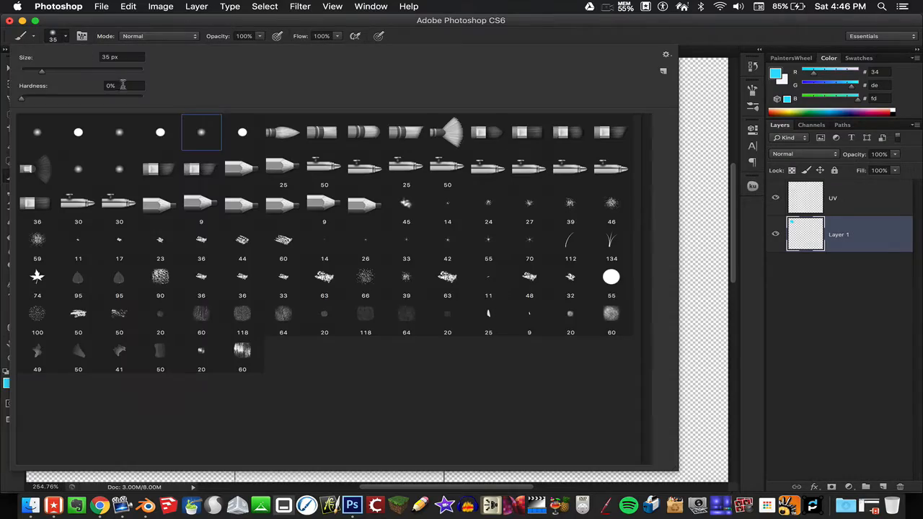
double_click(240, 132)
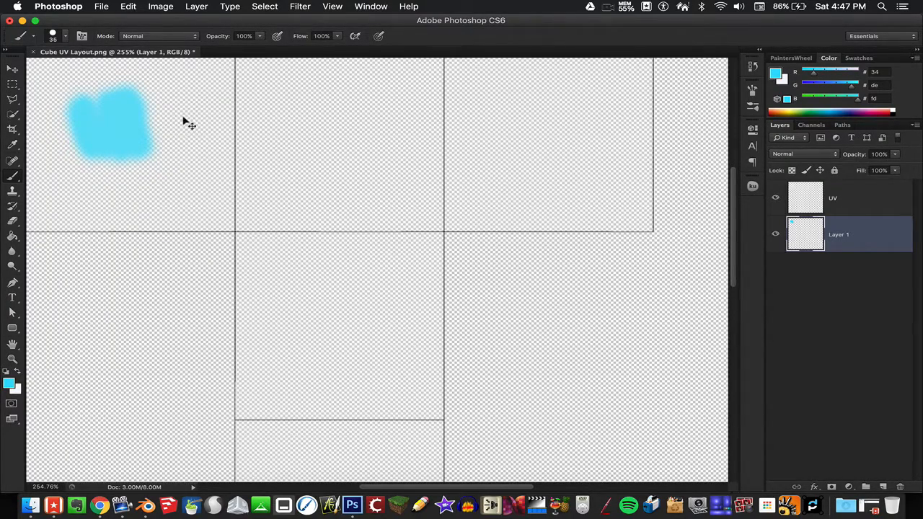
key("super+minus")
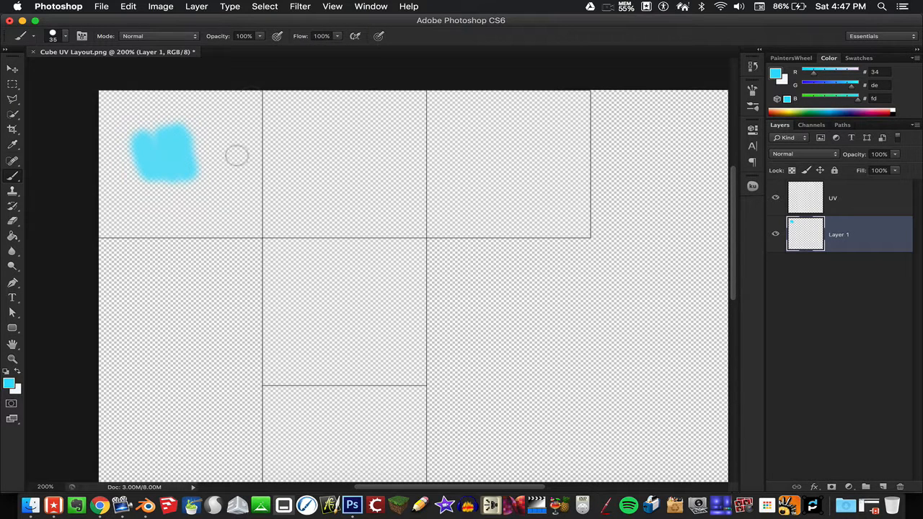
mouse_move(198, 190)
left_mouse_down()
mouse_move(192, 124)
mouse_move(215, 175)
mouse_move(226, 103)
mouse_move(236, 128)
mouse_move(190, 124)
mouse_move(160, 151)
mouse_move(105, 155)
mouse_move(113, 206)
mouse_move(159, 157)
mouse_move(217, 204)
mouse_move(245, 108)
mouse_move(202, 212)
mouse_move(106, 211)
mouse_move(148, 195)
mouse_move(201, 127)
mouse_move(233, 168)
mouse_move(244, 128)
mouse_move(243, 204)
mouse_move(253, 220)
mouse_move(245, 198)
mouse_move(223, 226)
mouse_move(248, 226)
mouse_move(123, 234)
mouse_move(181, 241)
mouse_move(119, 242)
mouse_move(206, 235)
mouse_move(231, 249)
mouse_move(235, 221)
mouse_move(244, 243)
mouse_move(111, 247)
left_mouse_up()
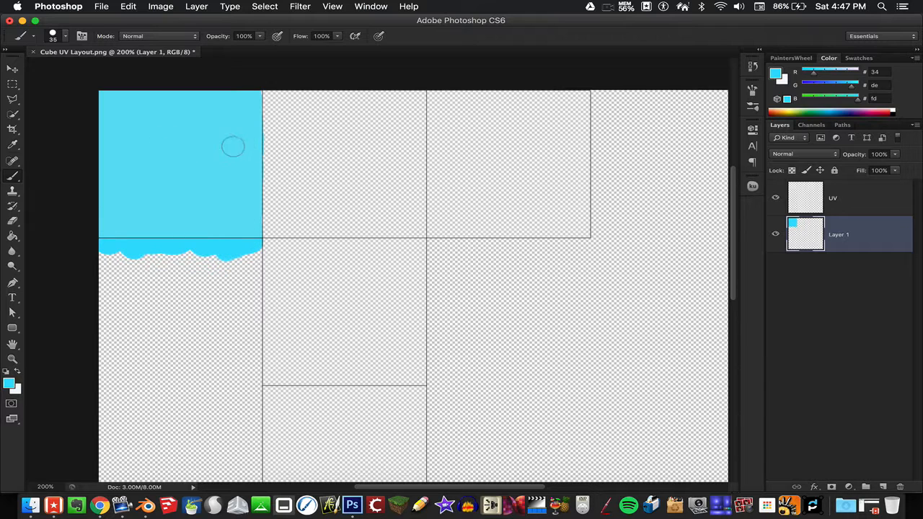
left_click_drag(230, 140, 341, 163)
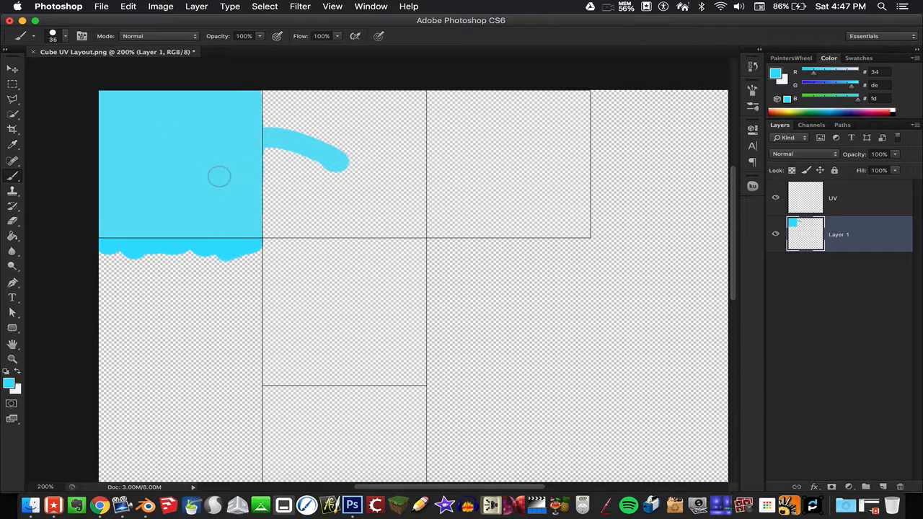
left_click_drag(250, 156, 245, 189)
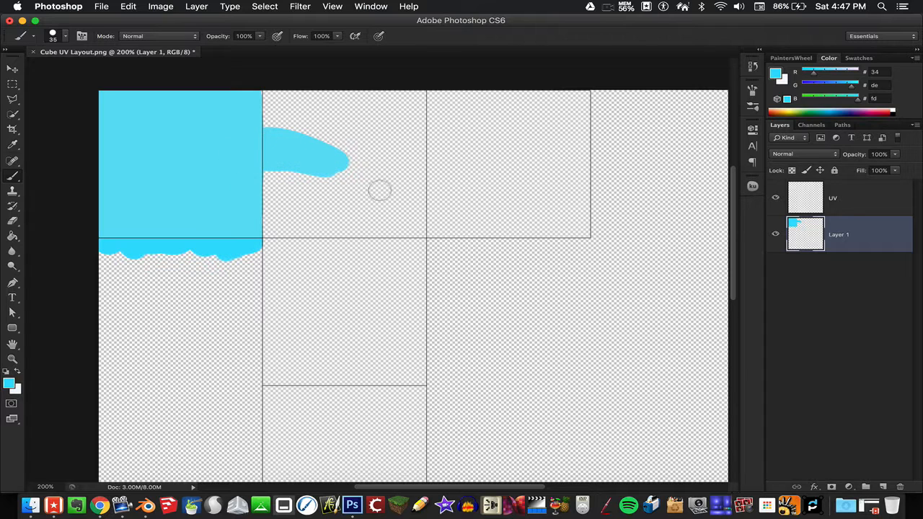
Step: Set the foreground colour to black and paint the number 1 in the light-blue square
left_click(774, 75)
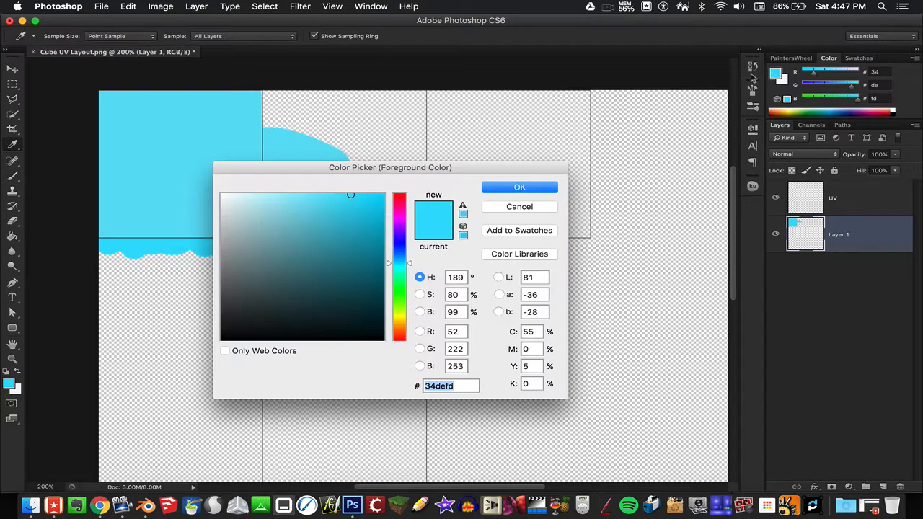
left_click(376, 339)
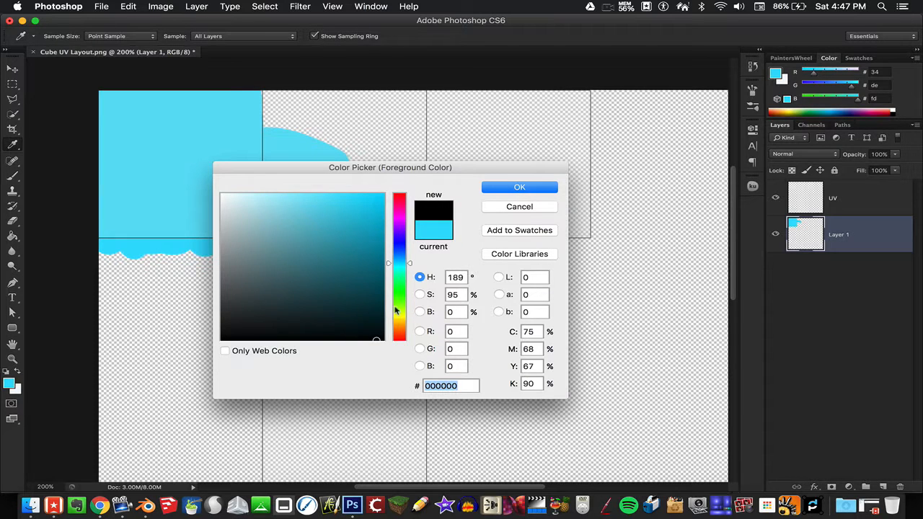
left_click(506, 189)
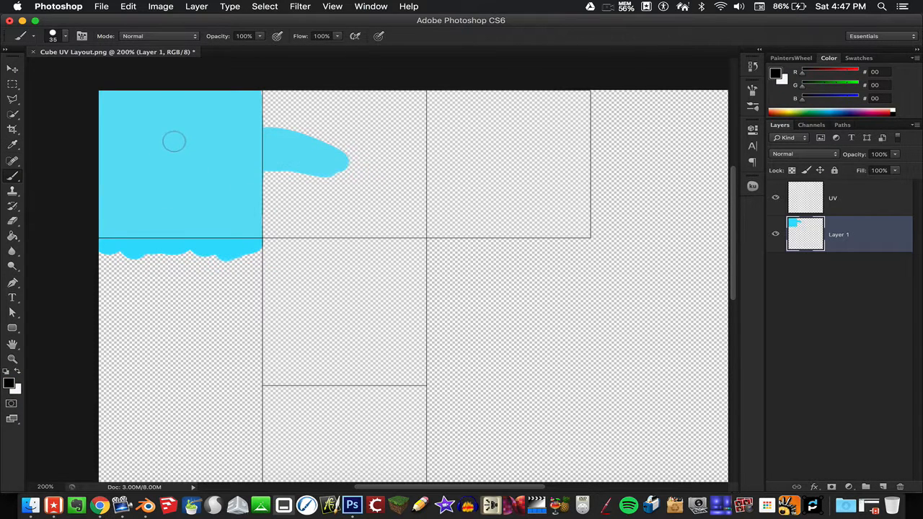
left_click_drag(174, 141, 183, 185)
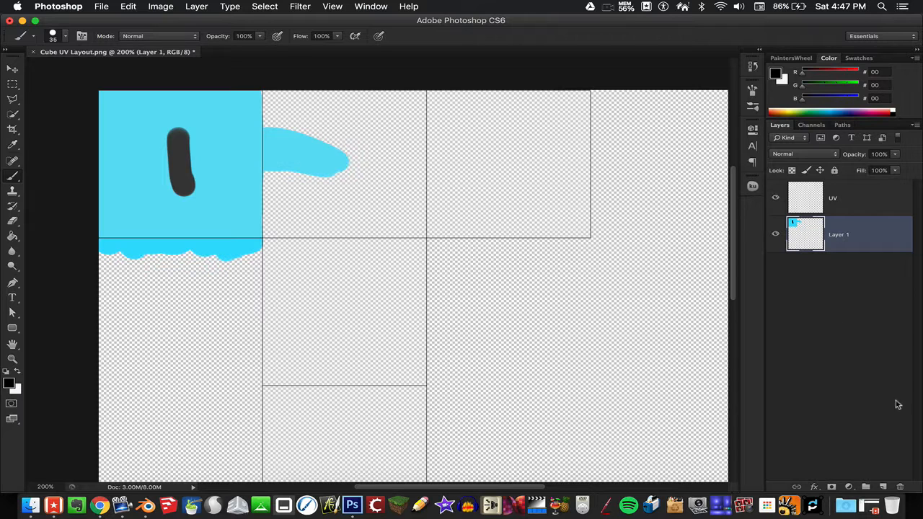
Step: Add a new layer above Layer 1 and paint the second square of the top row red #ed2b2b
left_click(883, 487)
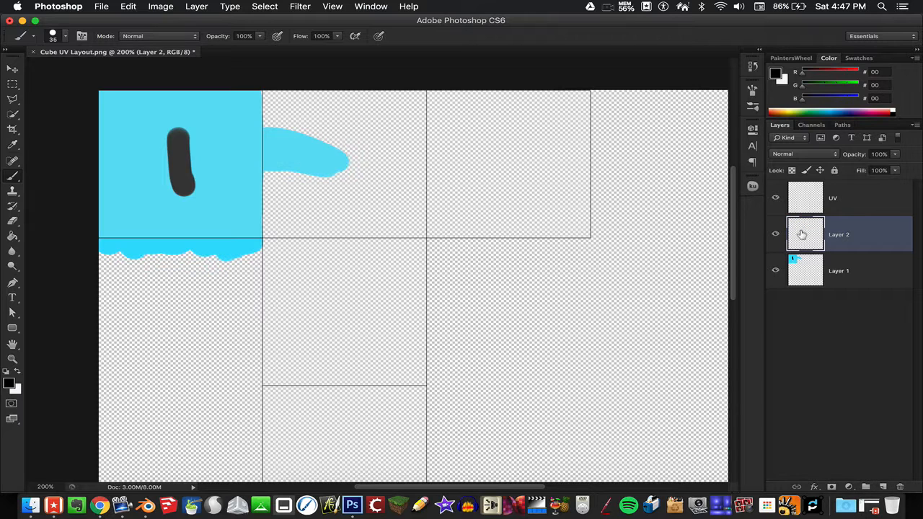
left_click(777, 74)
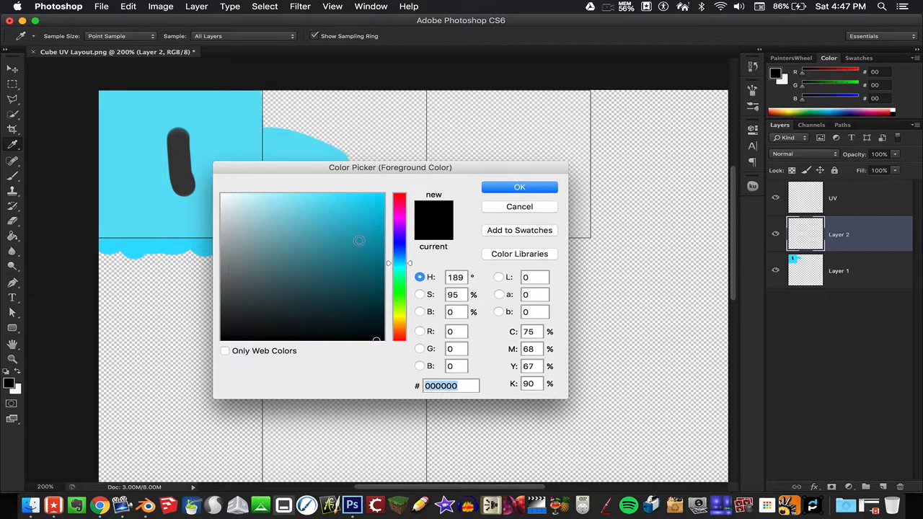
left_click_drag(396, 211, 397, 193)
left_click(355, 204)
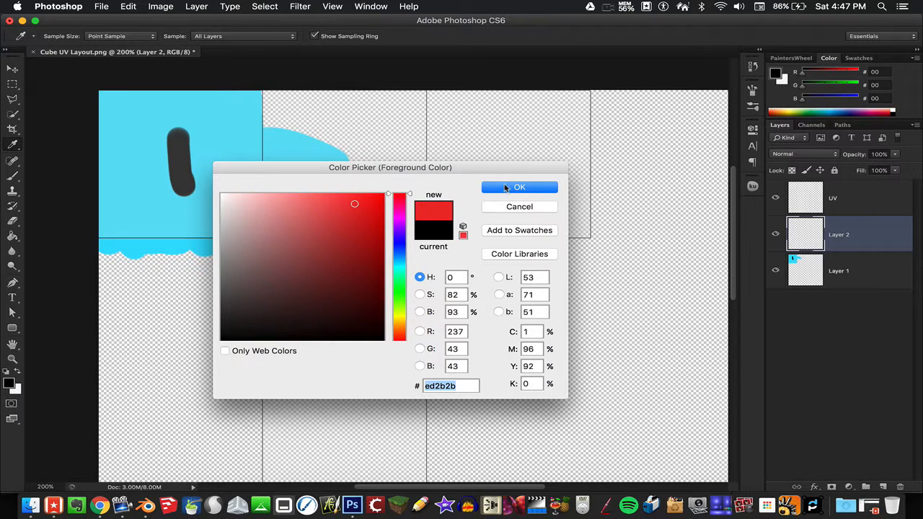
left_click(511, 188)
mouse_move(379, 137)
left_mouse_down()
mouse_move(361, 184)
mouse_move(310, 177)
mouse_move(288, 197)
mouse_move(312, 103)
mouse_move(387, 101)
mouse_move(405, 145)
mouse_move(417, 100)
mouse_move(426, 158)
mouse_move(394, 189)
left_mouse_up()
mouse_move(287, 96)
left_mouse_down()
mouse_move(277, 155)
mouse_move(262, 95)
mouse_move(273, 168)
mouse_move(261, 135)
mouse_move(272, 200)
mouse_move(299, 223)
mouse_move(397, 219)
mouse_move(404, 190)
mouse_move(428, 196)
mouse_move(415, 231)
mouse_move(289, 239)
mouse_move(274, 238)
mouse_move(262, 205)
mouse_move(280, 240)
left_mouse_up()
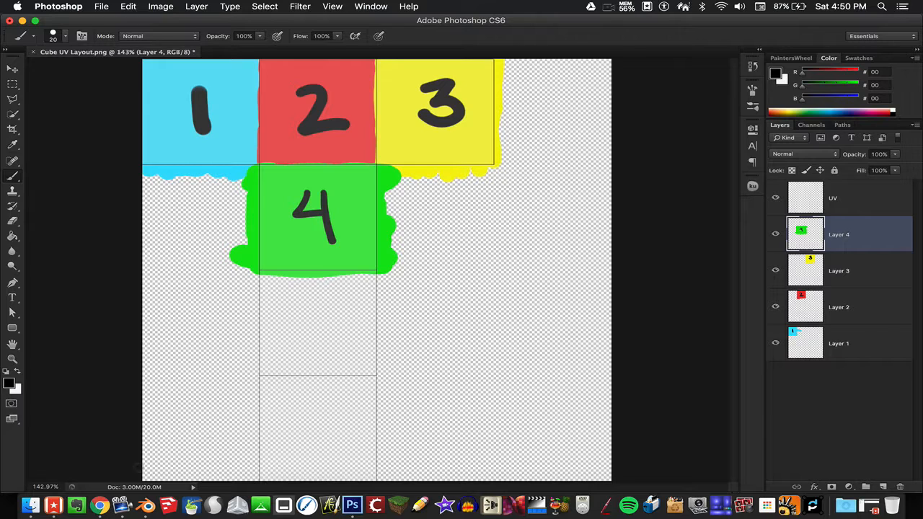
Step: Switch to Chrome and open the full-size image of TextureKing's rust texture DSC_4412
left_click(100, 505)
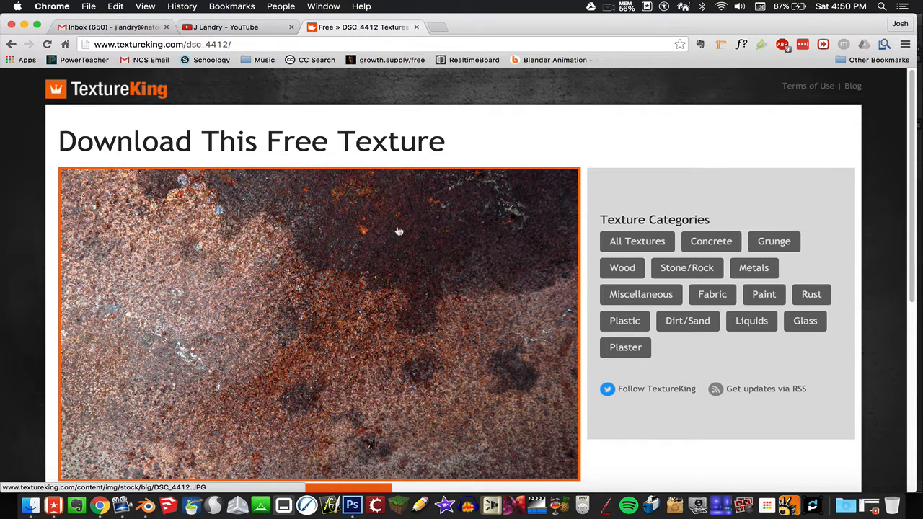
scroll(380, 225, "down", 2)
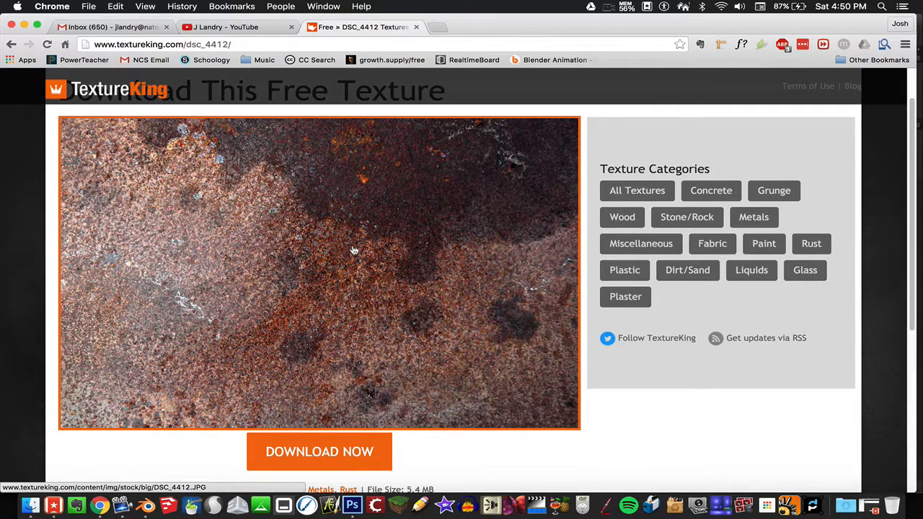
scroll(347, 249, "up", 1)
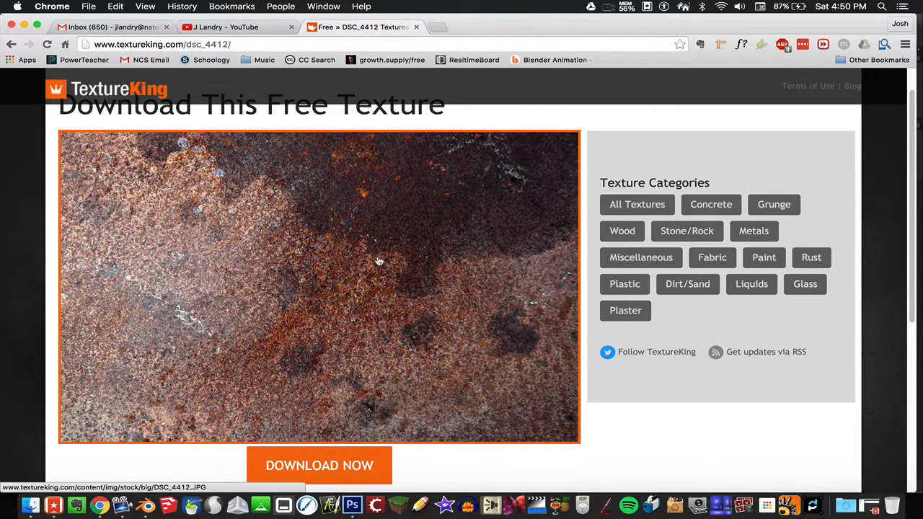
left_click(355, 260)
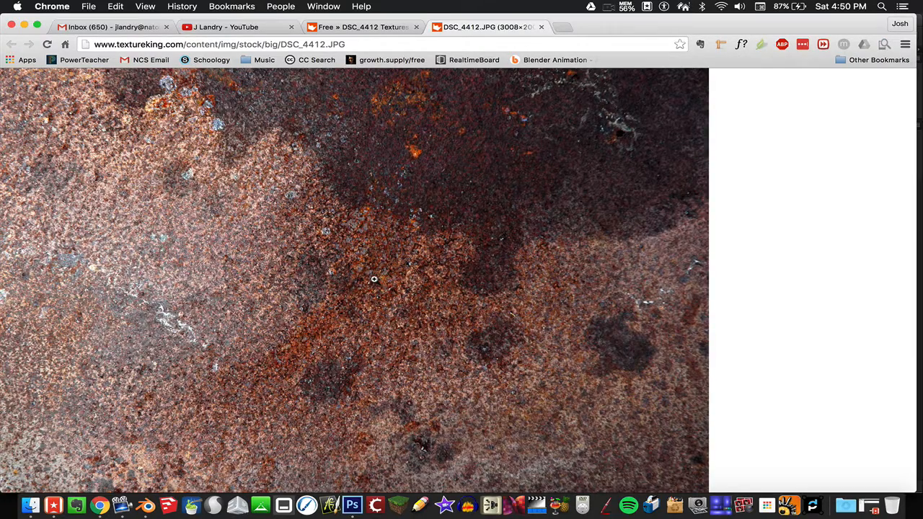
left_click(371, 282)
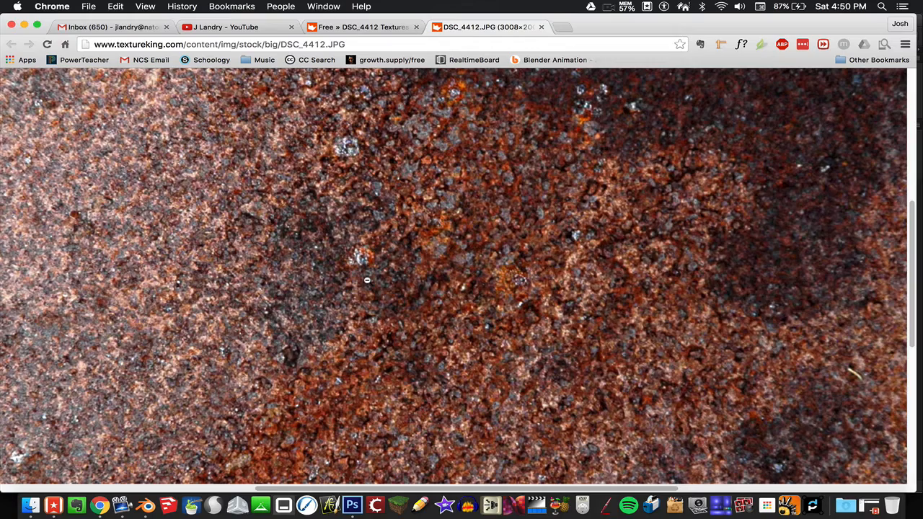
left_click(384, 281)
Step: Save the full-size rust image to the Desktop as Rust 01.JPG and close its browser tab
right_click(392, 259)
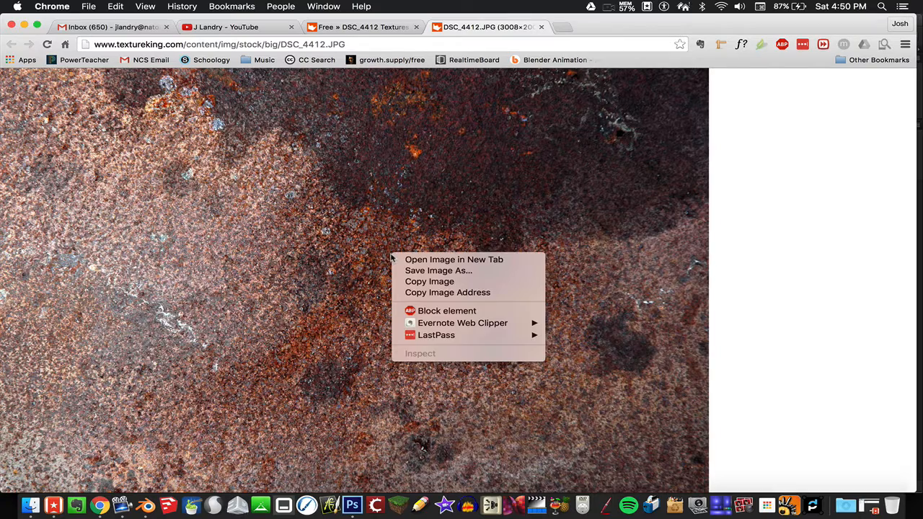
left_click(404, 271)
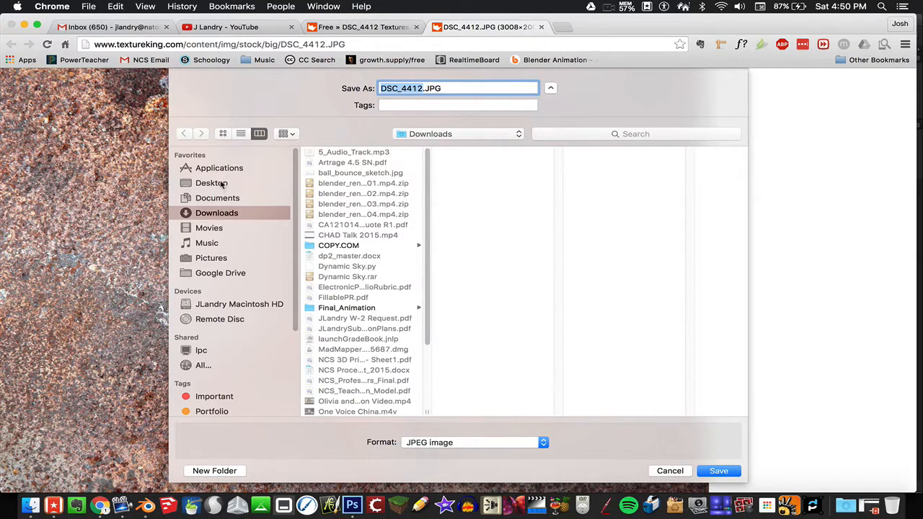
left_click(209, 183)
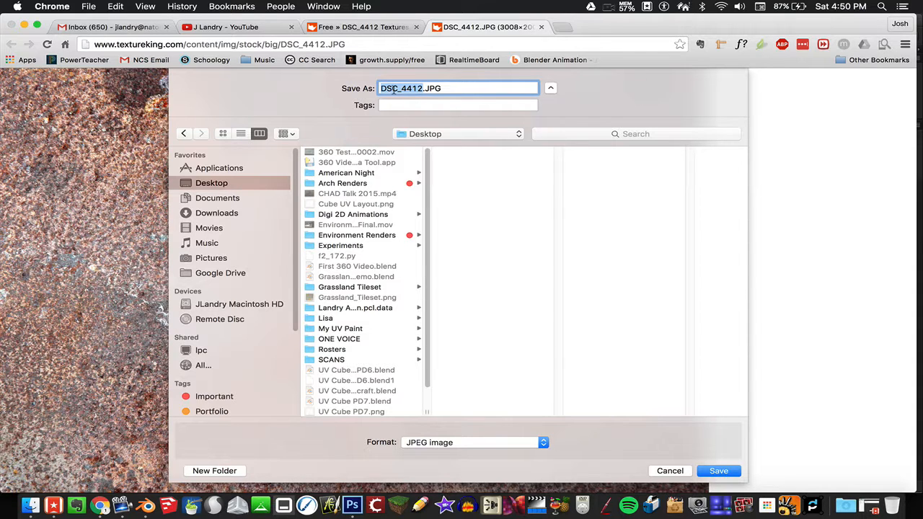
type("Rust 01")
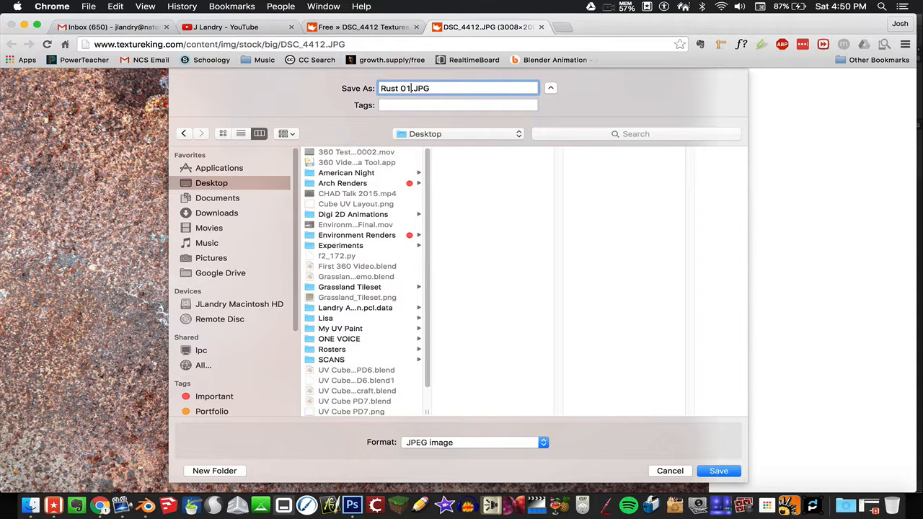
left_click(719, 470)
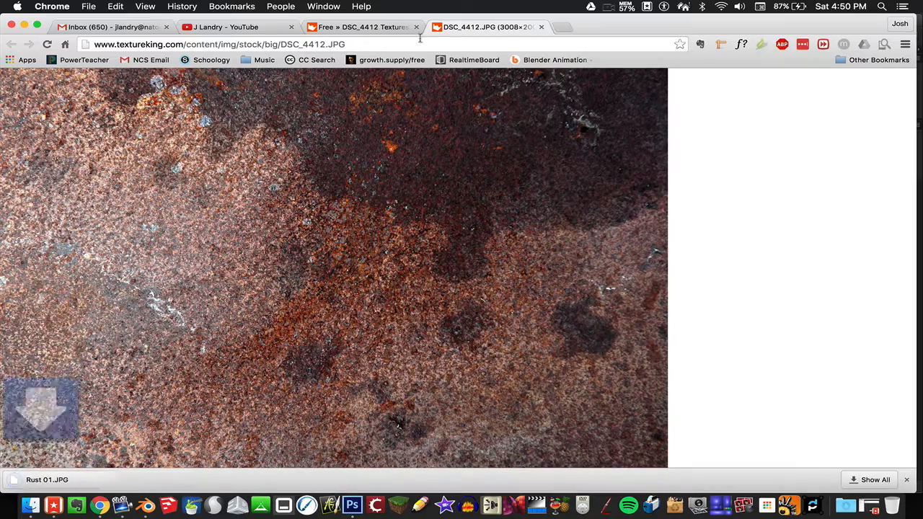
left_click(541, 26)
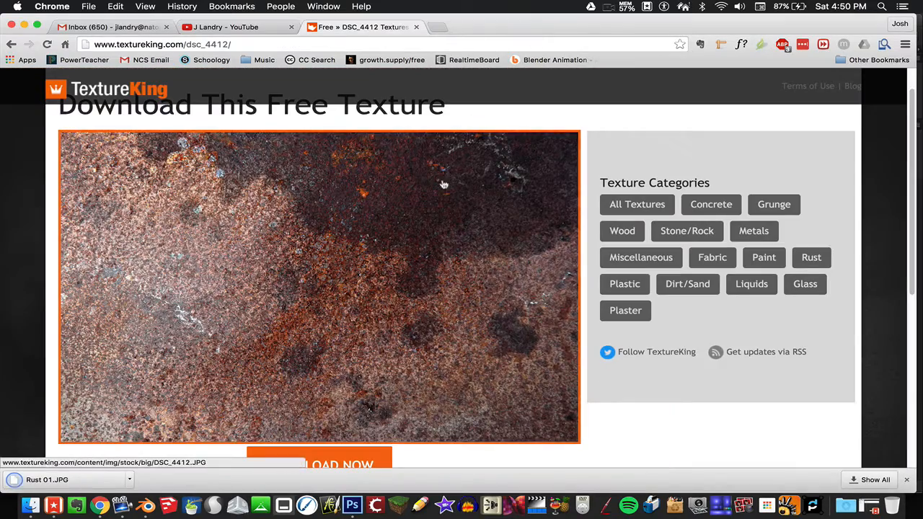
Step: Browse TextureKing's Wood category and open the full-size image of the knotted wood texture DSC_4268
left_click(623, 230)
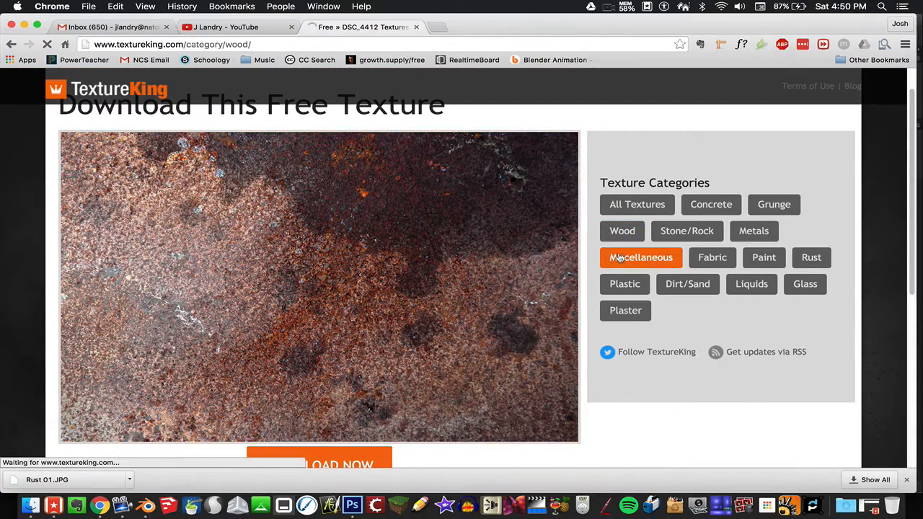
scroll(383, 265, "down", 5)
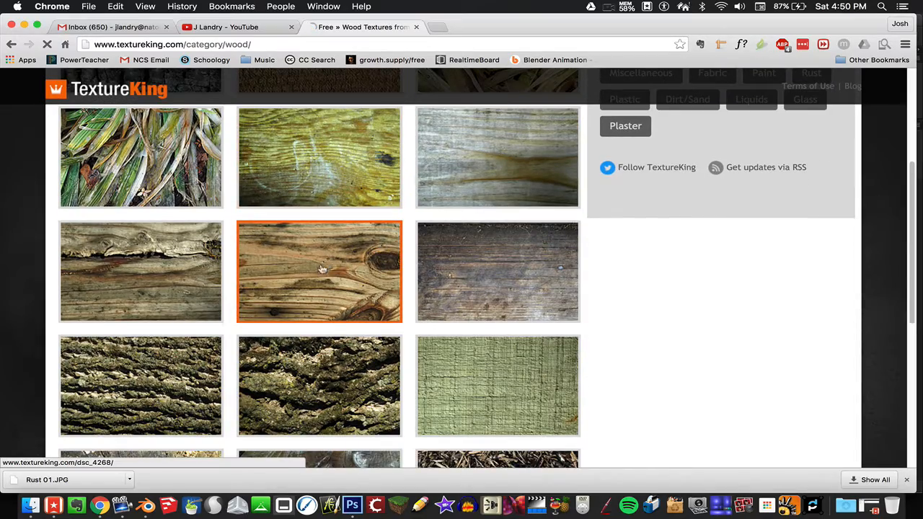
left_click(326, 277)
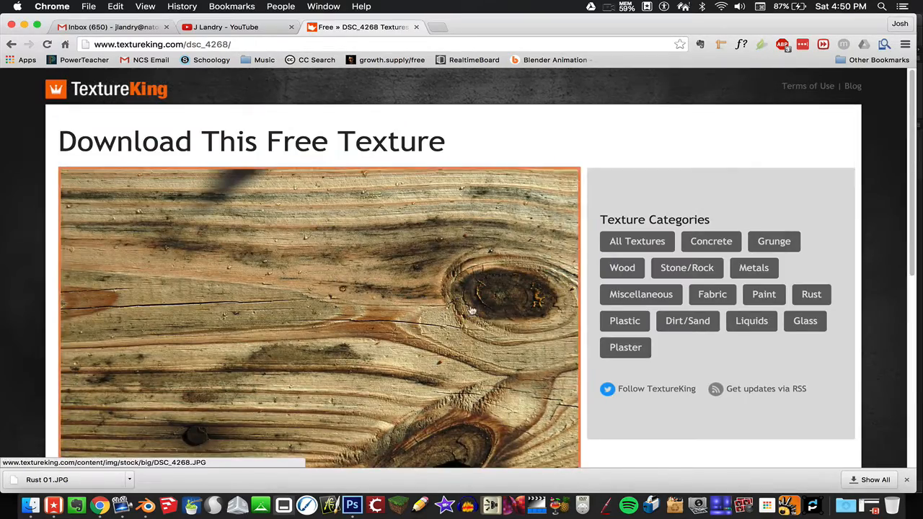
left_click(338, 221)
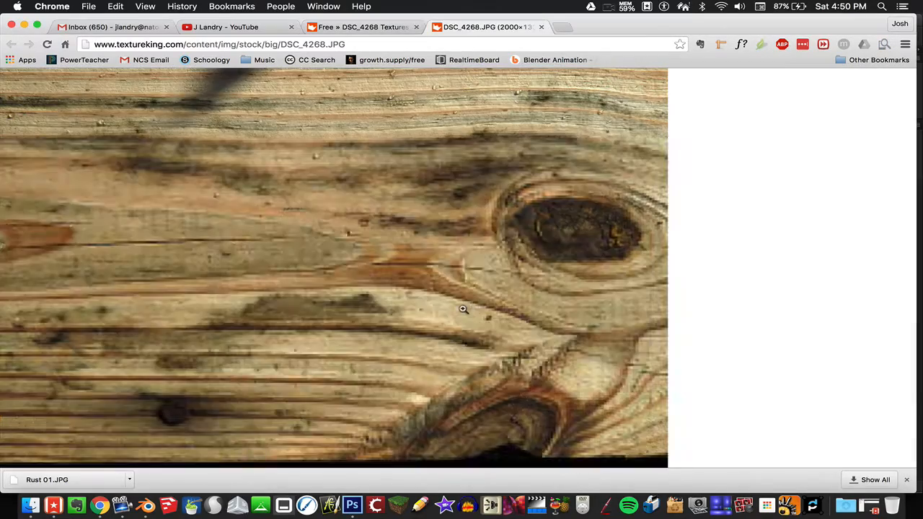
Step: Save the full-size wood image to the Desktop as Wood 01.JPG
right_click(338, 220)
left_click(390, 237)
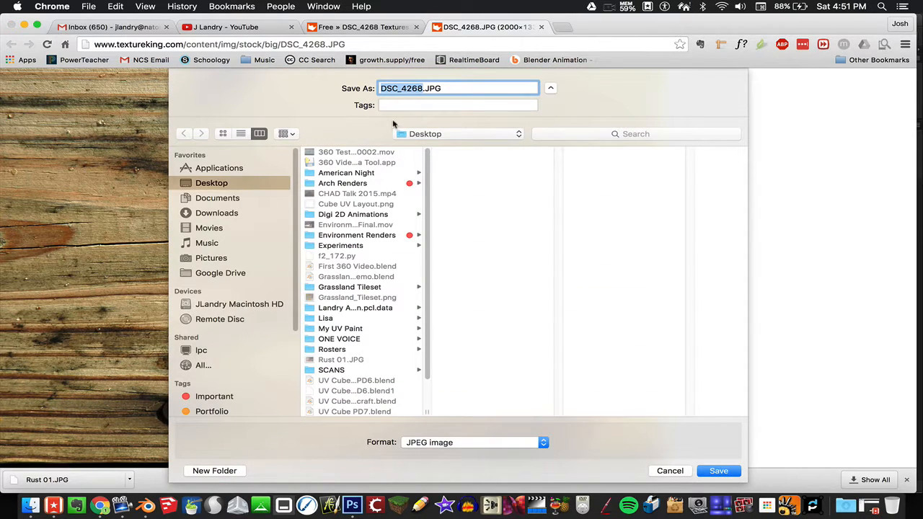
type("Wood 01")
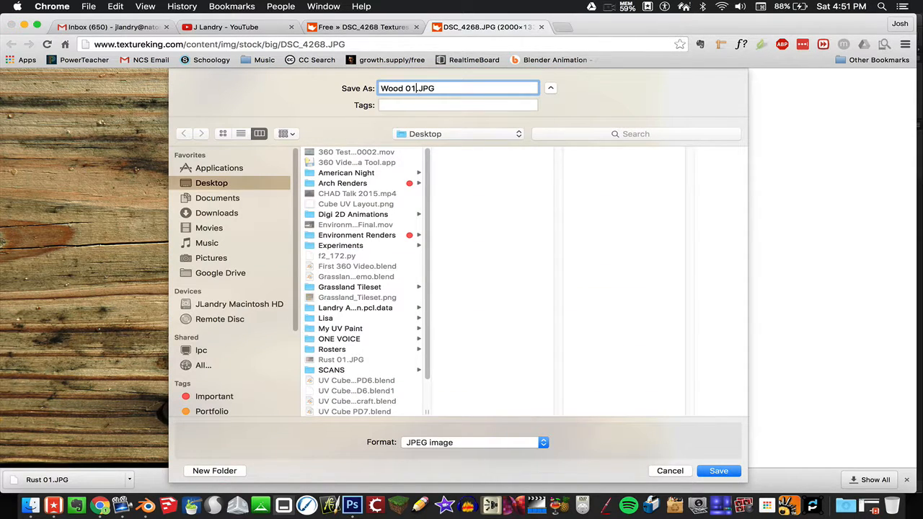
key("Return")
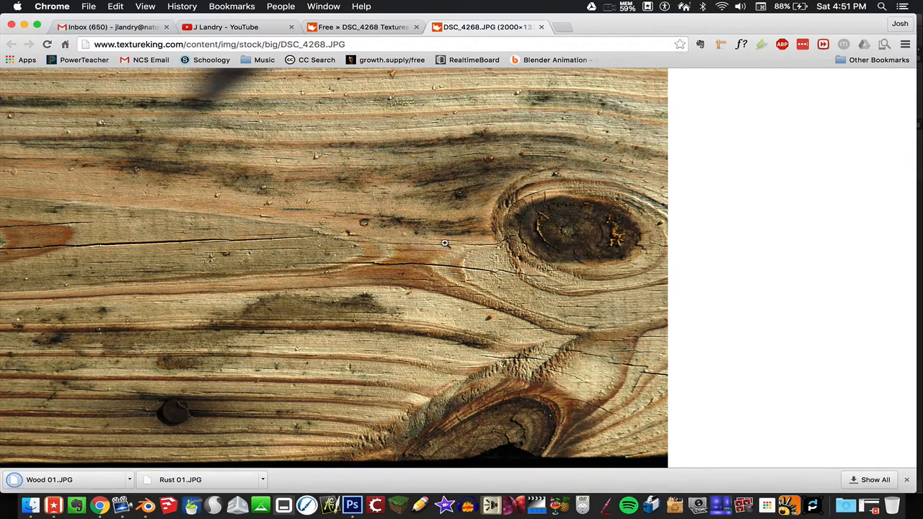
Step: Switch to Photoshop and open Rust 01.JPG from the Desktop
key("super+Tab")
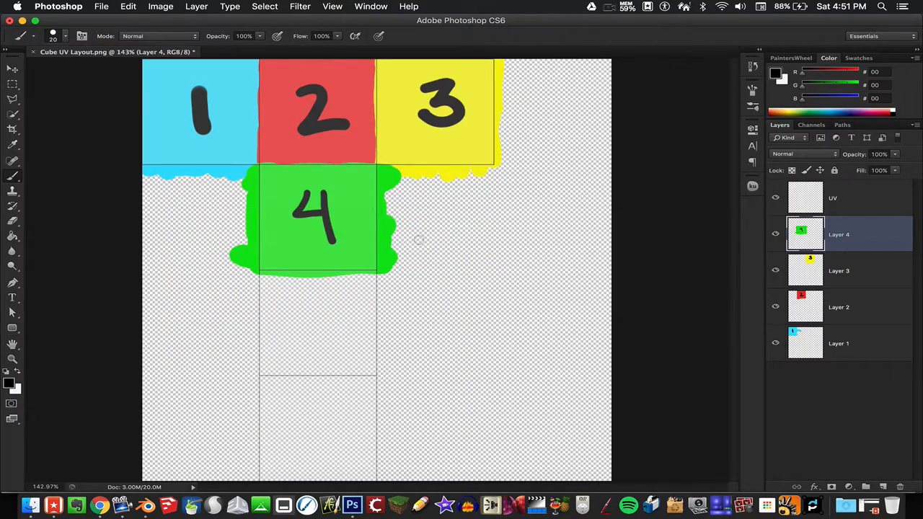
left_click(101, 6)
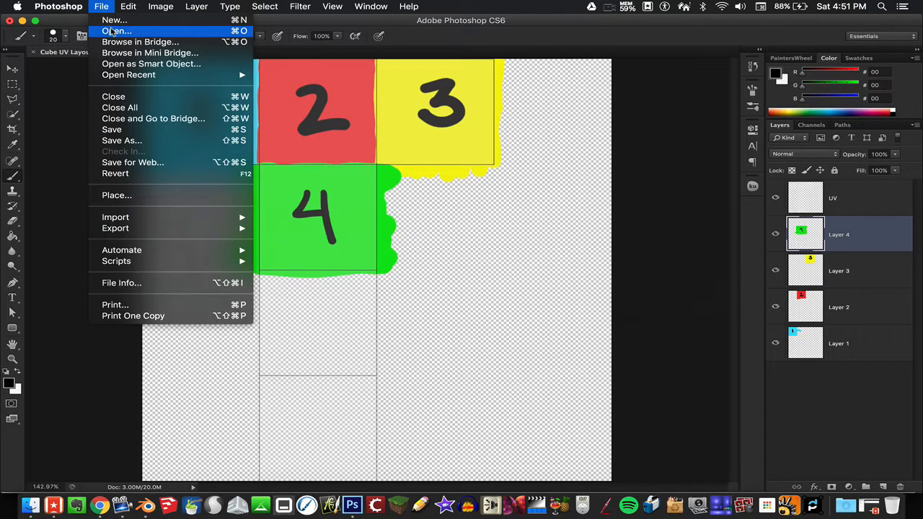
left_click(114, 31)
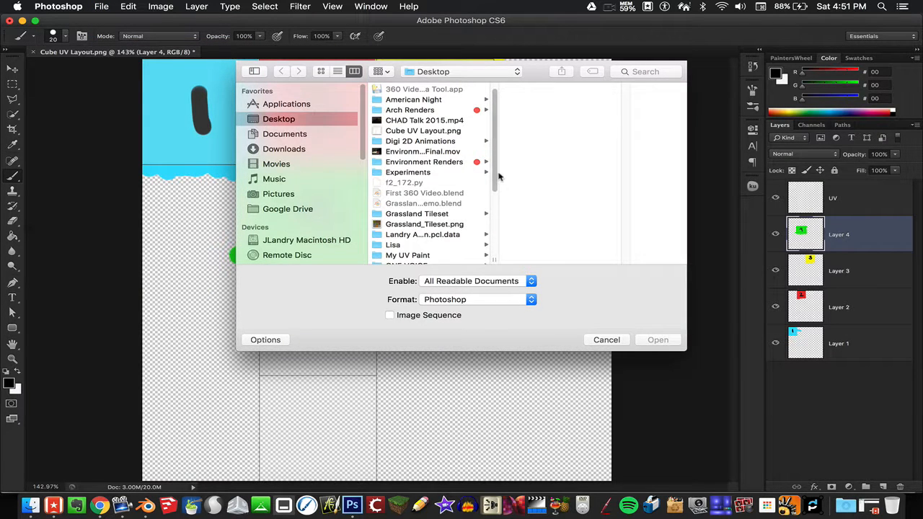
left_click_drag(500, 176, 501, 239)
left_click(413, 168)
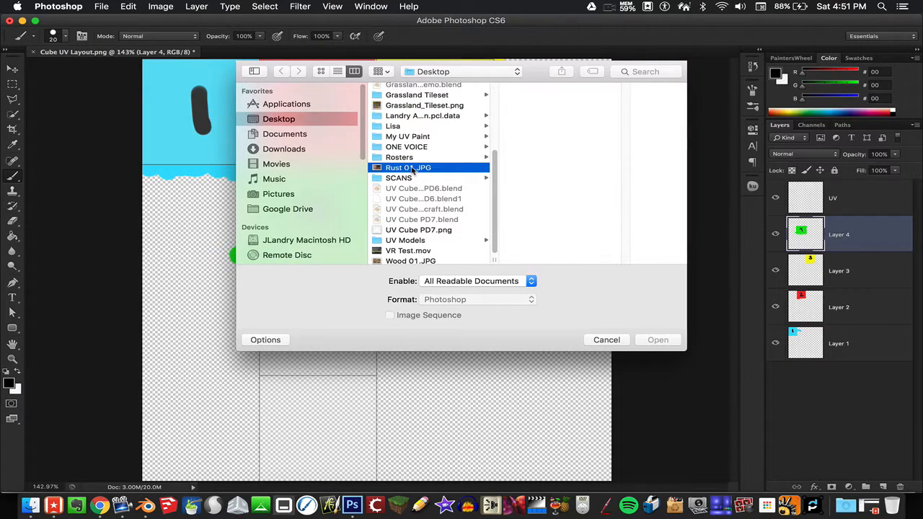
double_click(413, 167)
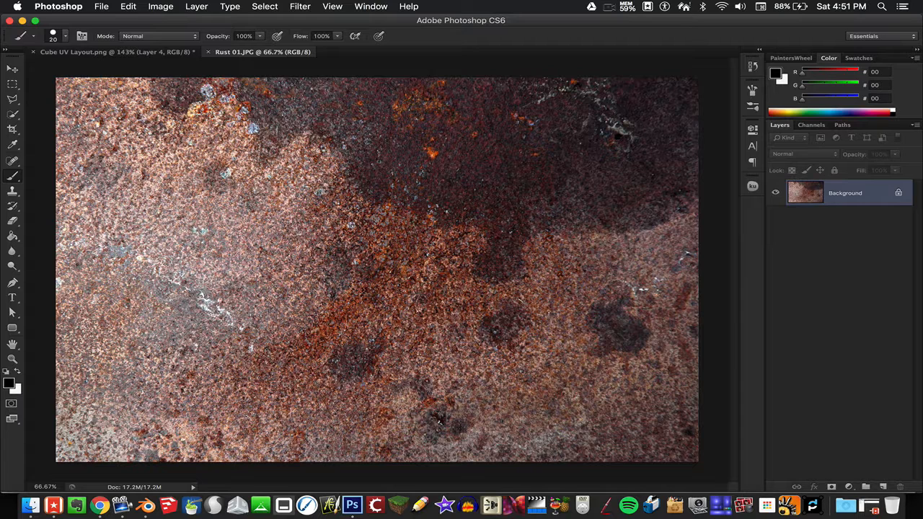
Step: Convert the locked background of Rust 01.JPG into a regular layer with the default settings
left_click(168, 52)
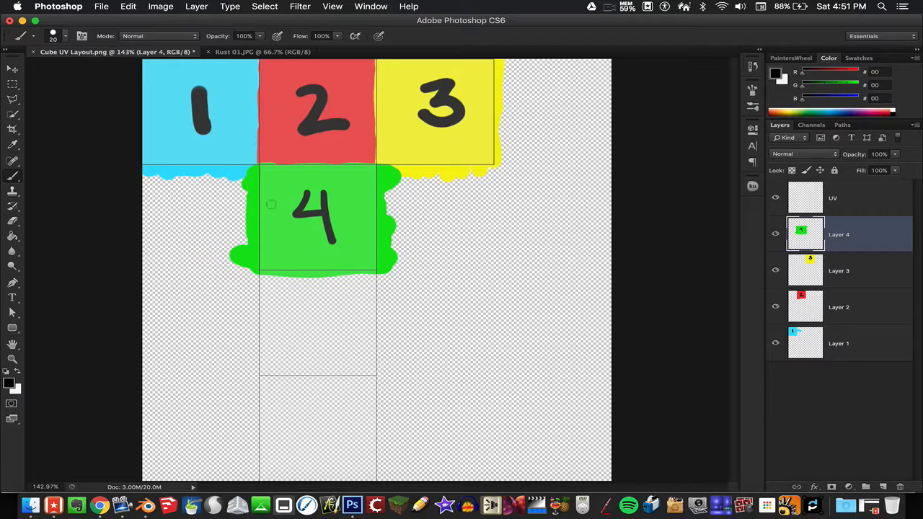
left_click(246, 54)
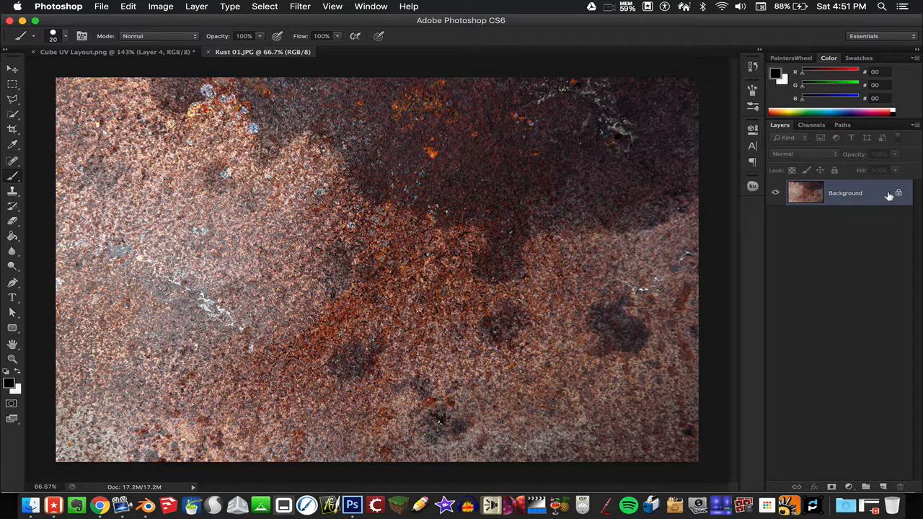
double_click(853, 192)
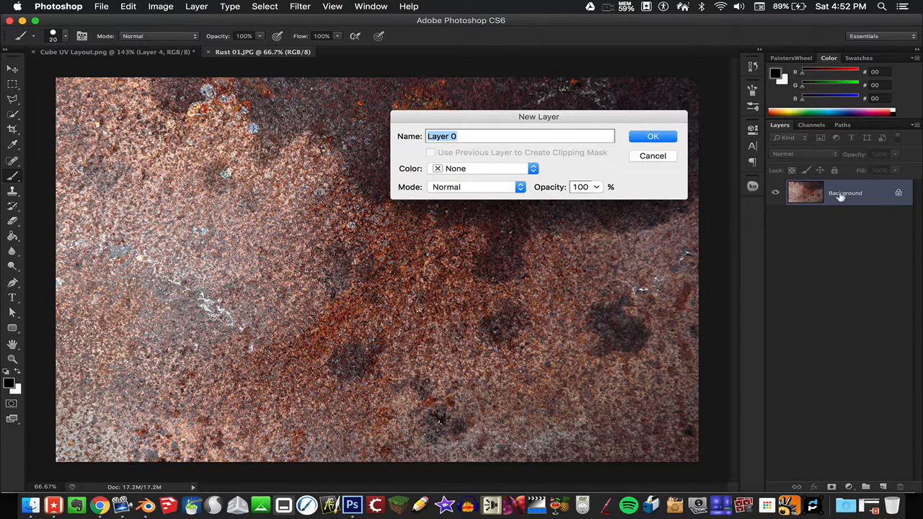
left_click(650, 137)
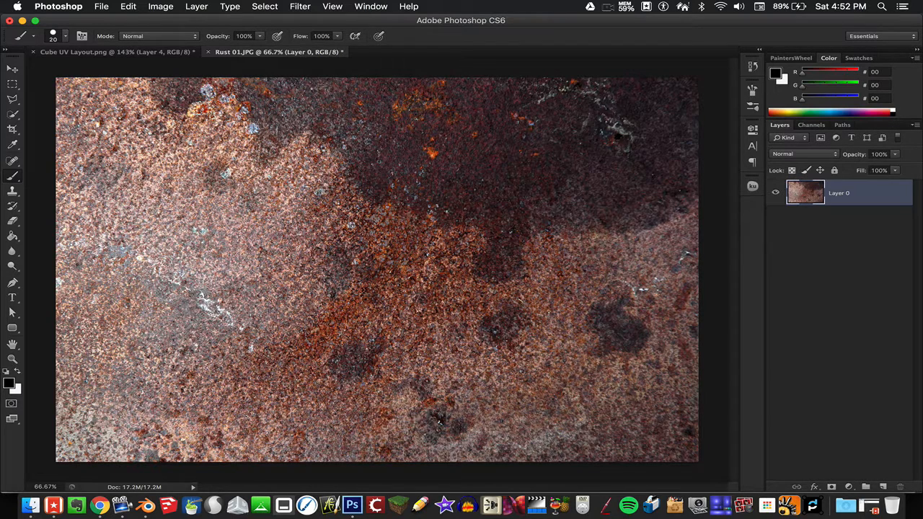
Step: Duplicate the rust image's layer into the Cube UV Layout.png document under the name Rust
right_click(843, 193)
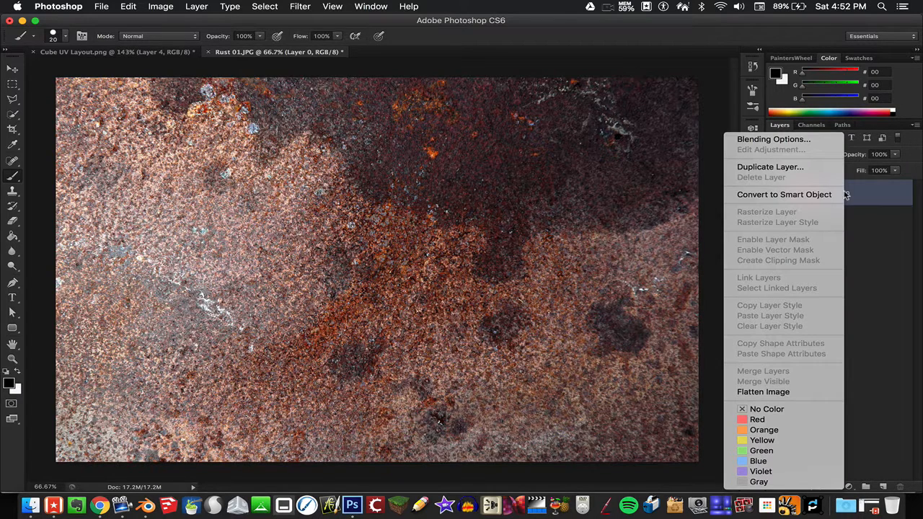
left_click(805, 168)
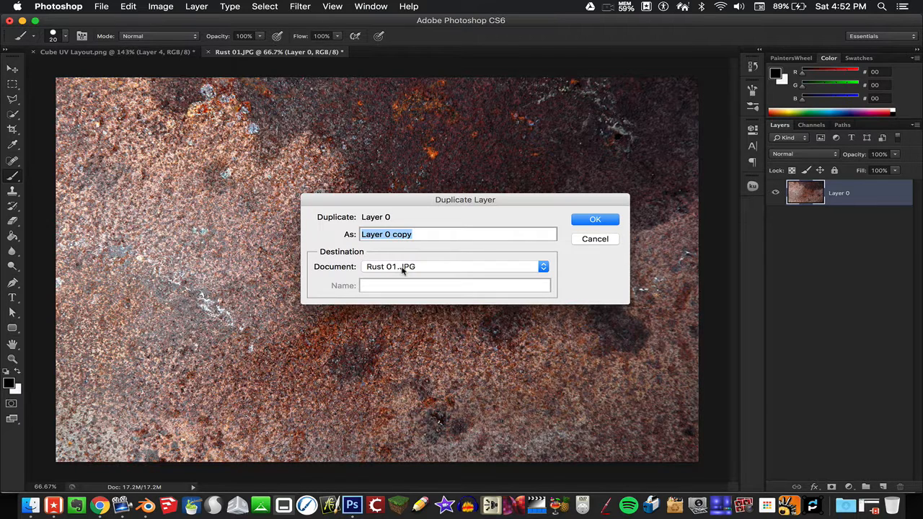
type("Rust")
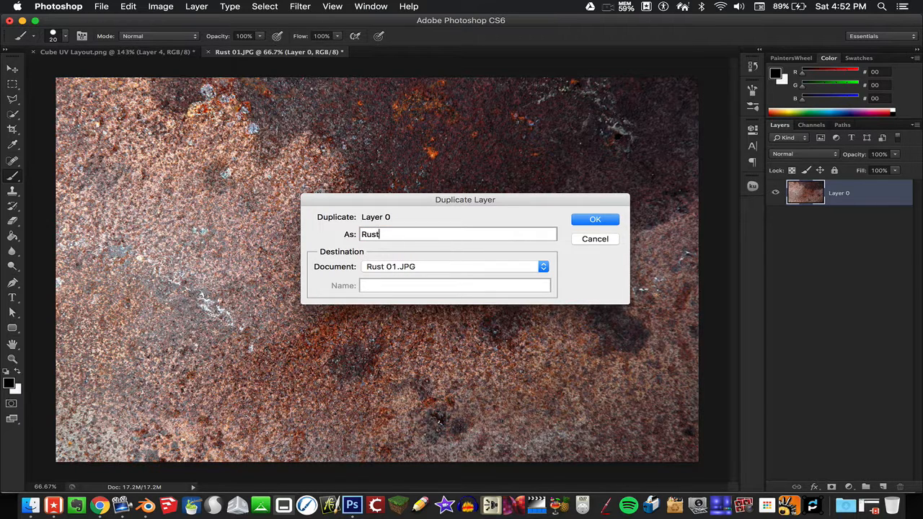
left_click(416, 267)
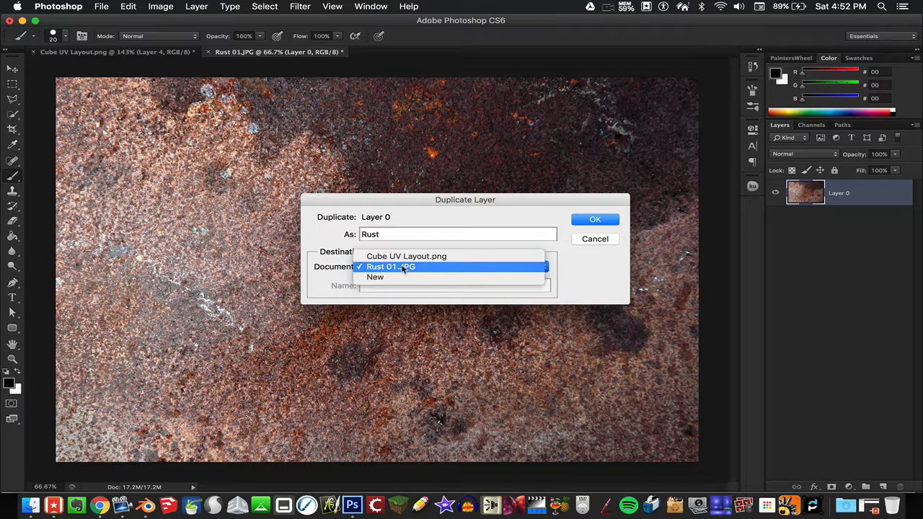
left_click(404, 256)
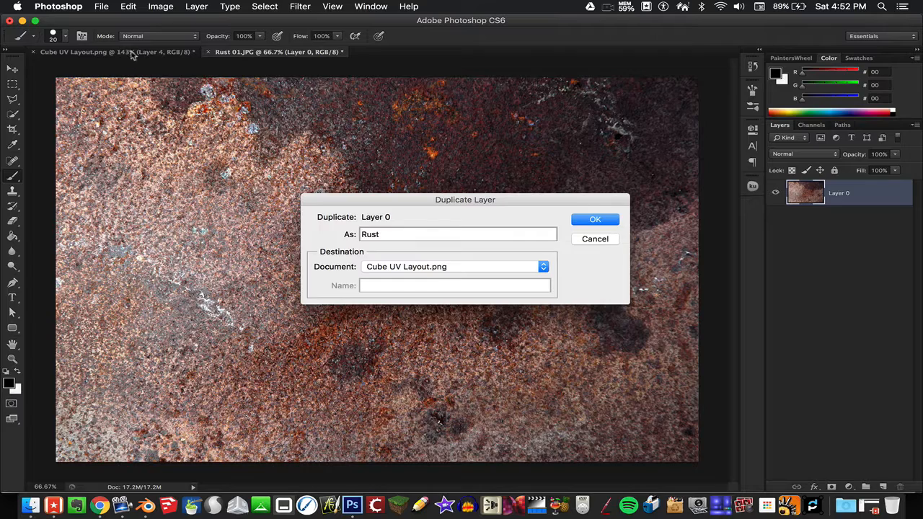
left_click(582, 220)
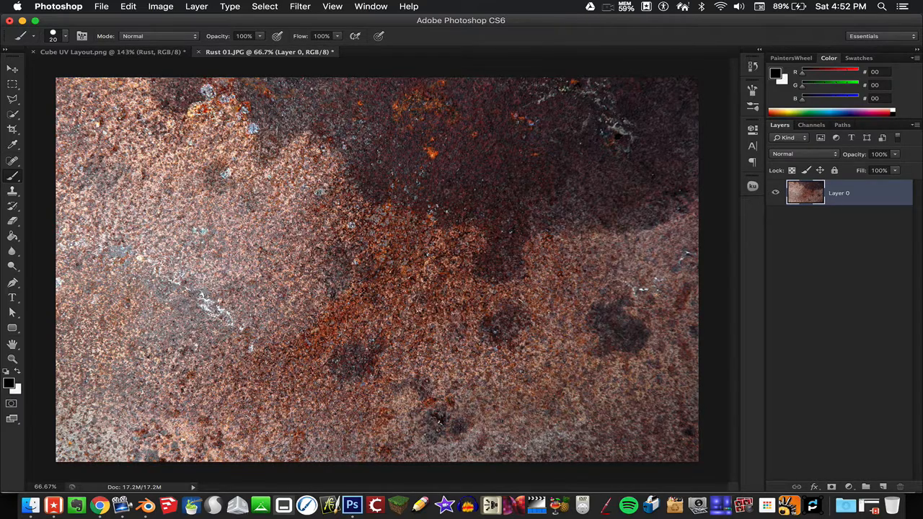
Step: In the Cube UV Layout.png document, turn off the Move tool's Auto-Select and make the Rust layer active
left_click(156, 55)
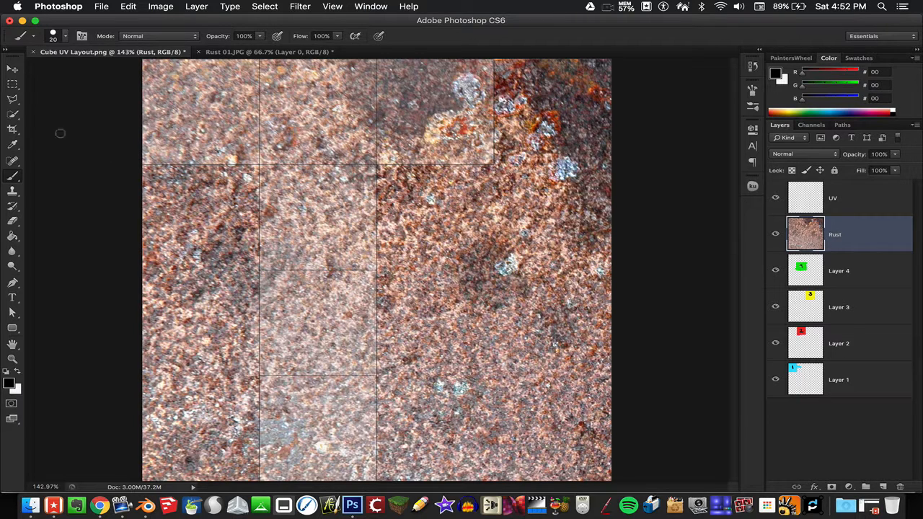
left_click(13, 70)
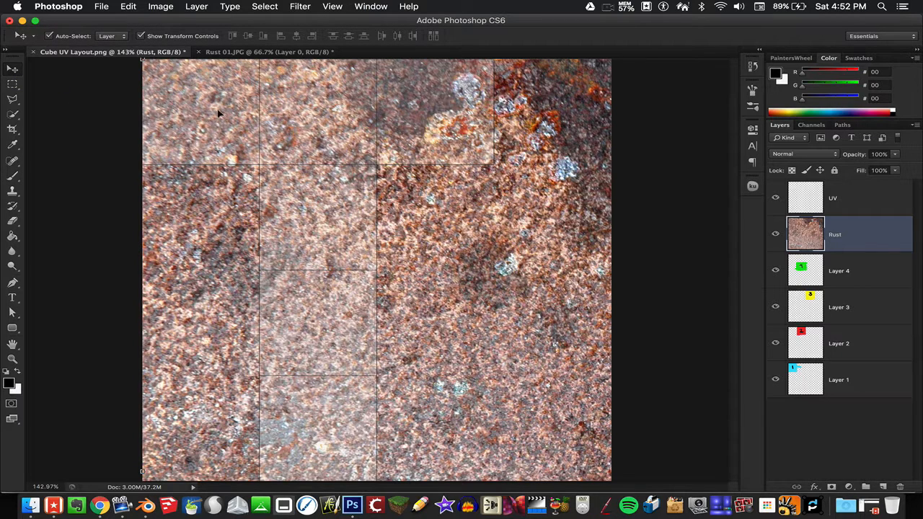
left_click_drag(218, 113, 260, 144)
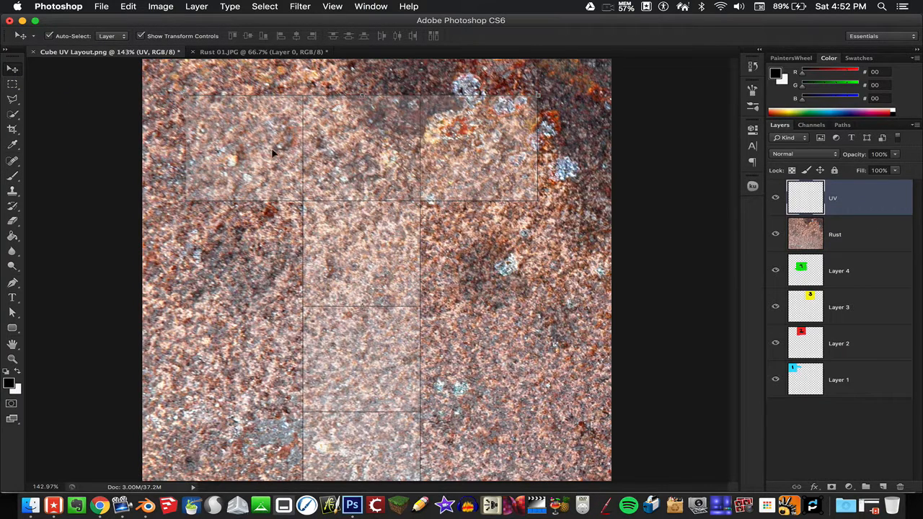
key("super+z")
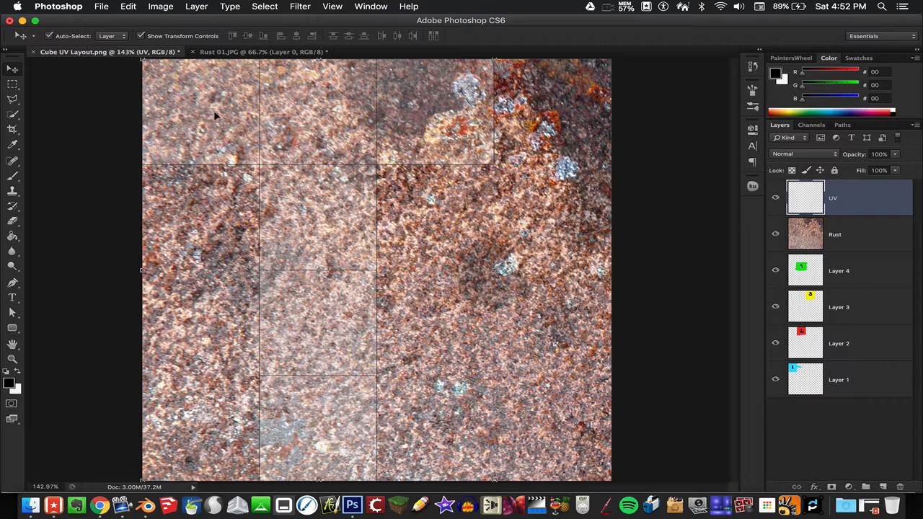
left_click(49, 36)
left_click_drag(179, 91, 228, 129)
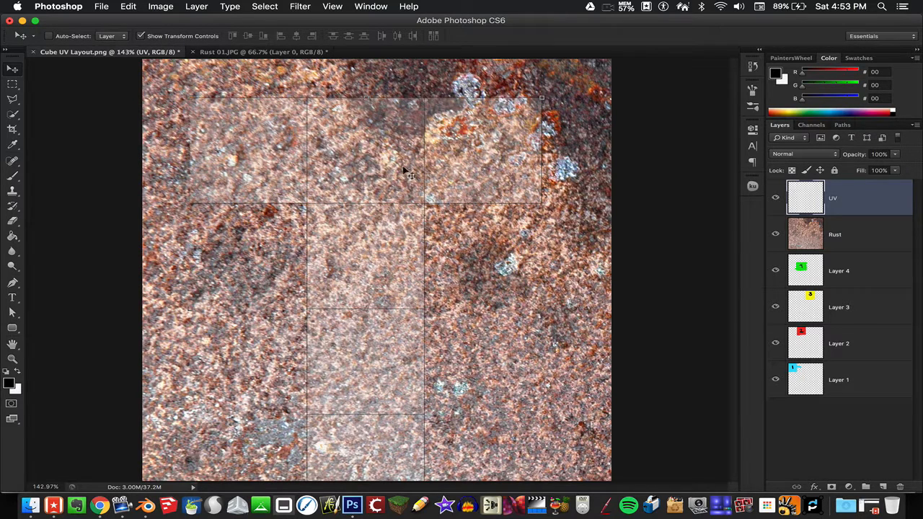
key("super+z")
left_click(846, 236)
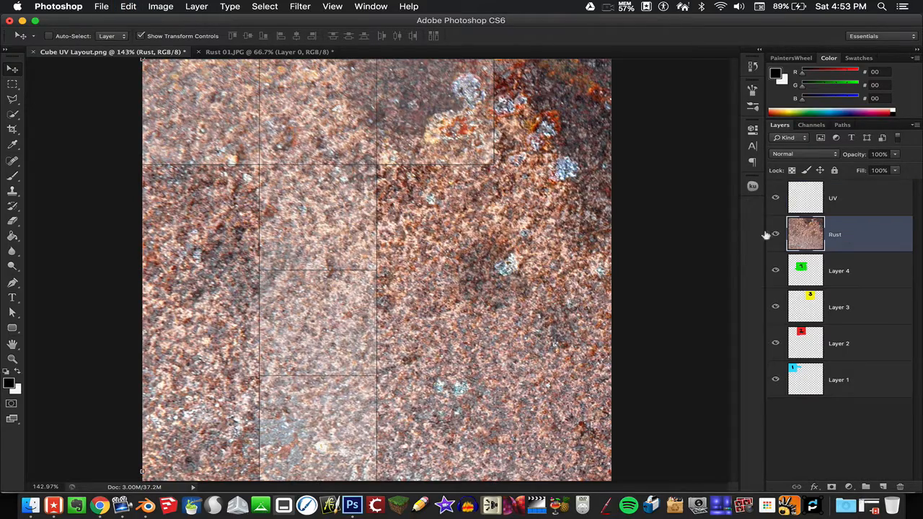
Step: Scale the Rust layer down proportionally in stages to about 53% and shift it back over the UV layout
left_click_drag(254, 136, 406, 190)
left_click_drag(495, 250, 323, 152)
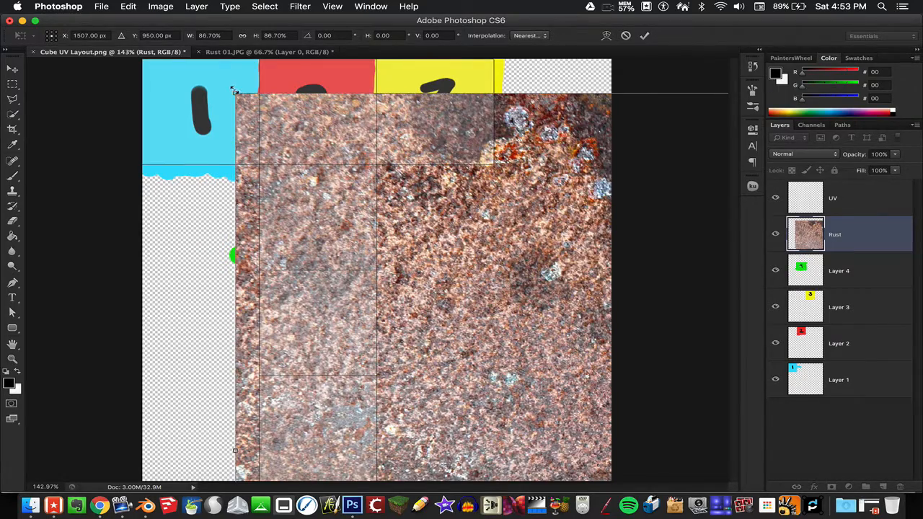
left_click_drag(234, 90, 448, 222)
left_click_drag(523, 287, 306, 160)
left_click_drag(236, 96, 482, 247)
left_click_drag(538, 303, 244, 123)
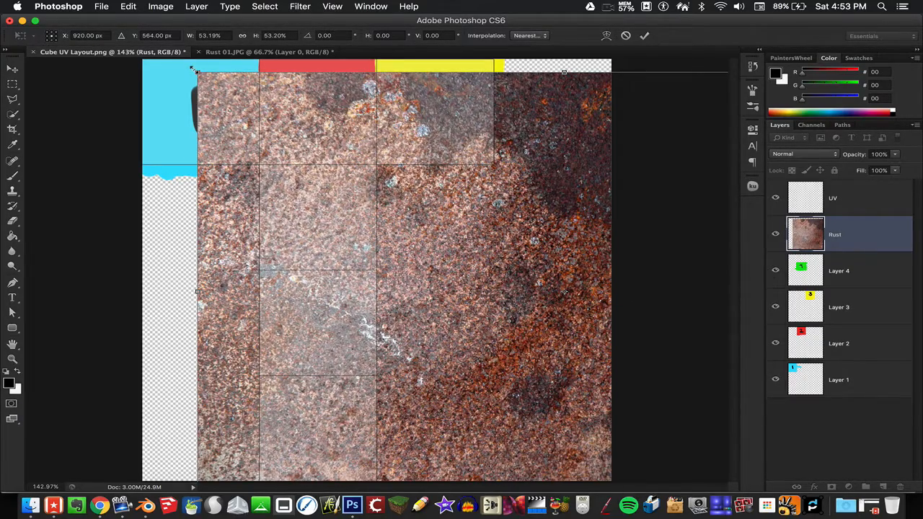
Step: Shrink the Rust layer further to about 24.6% and position it over the lower faces of the UV layout
left_click_drag(195, 70, 461, 286)
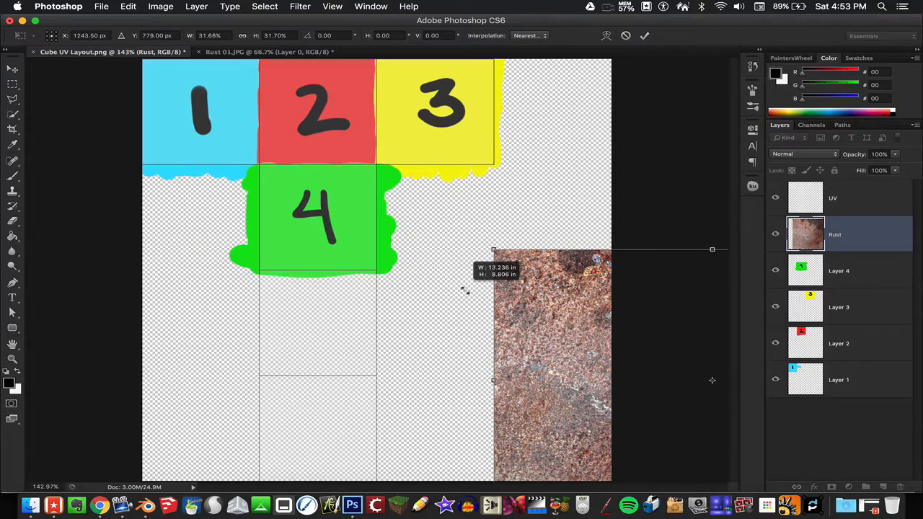
left_click_drag(535, 299, 258, 192)
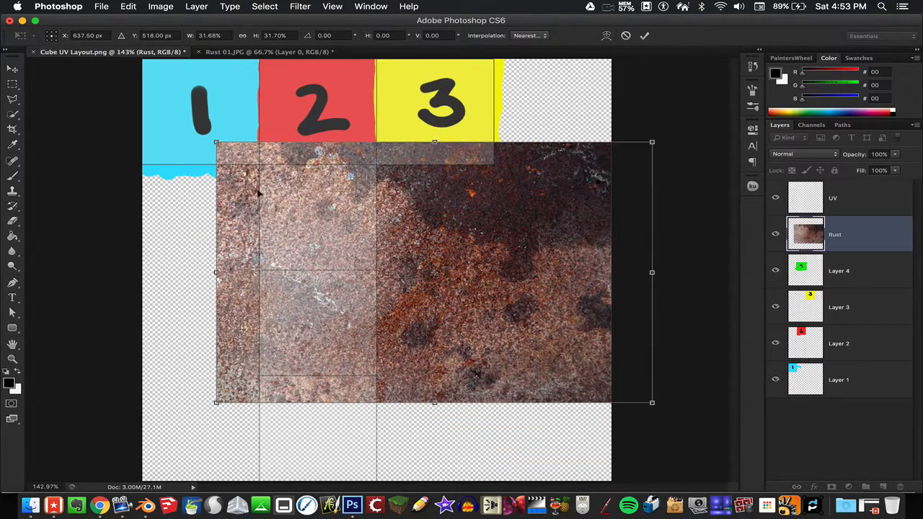
left_click_drag(215, 140, 320, 202)
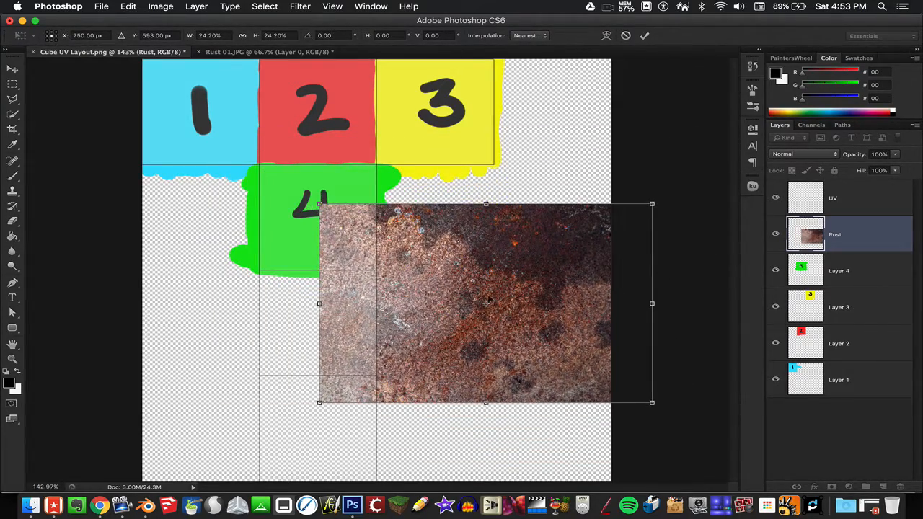
left_click_drag(477, 255, 394, 240)
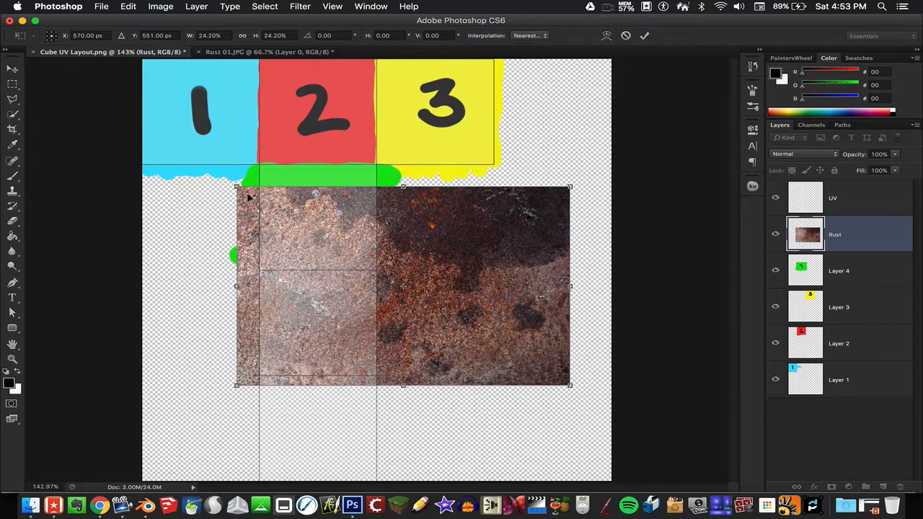
mouse_move(236, 186)
left_mouse_down()
mouse_move(295, 221)
mouse_move(208, 157)
mouse_move(231, 184)
left_mouse_up()
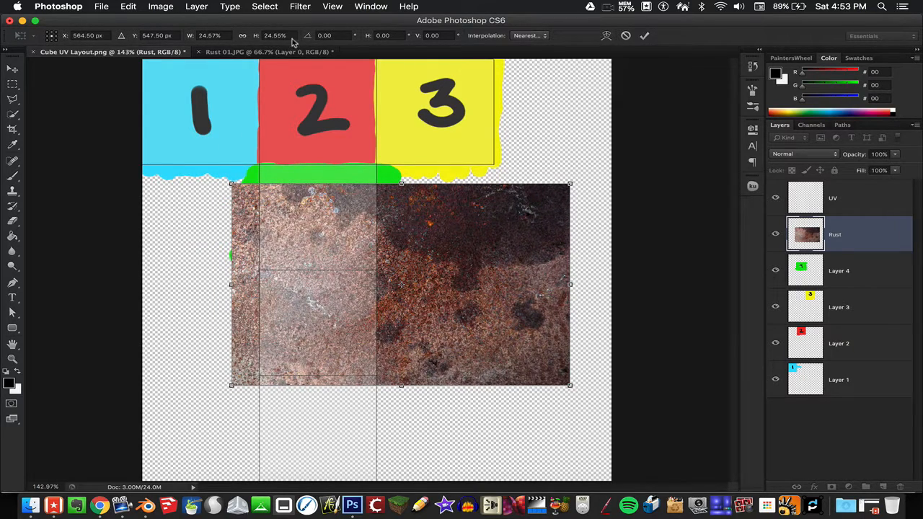
Step: Set the Rust layer's scale to 15% in width and height with the aspect ratio maintained
left_click(241, 37)
left_click(216, 35)
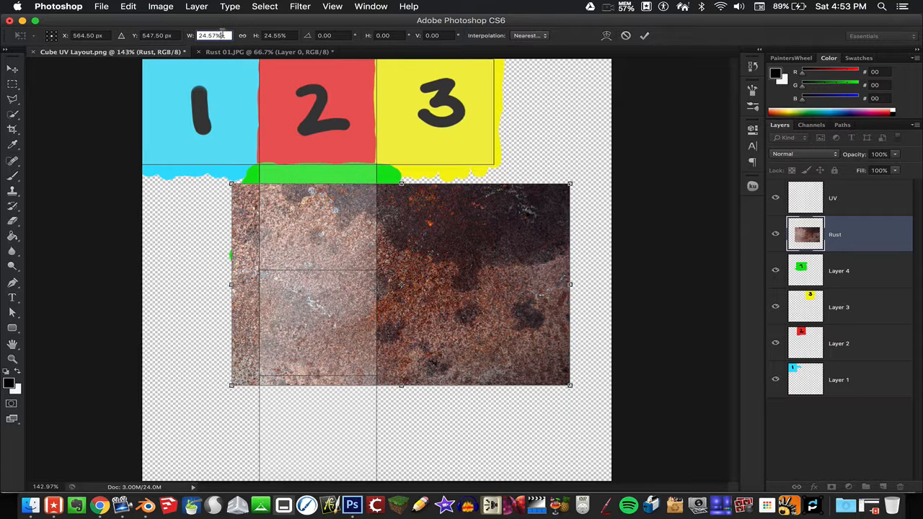
left_click_drag(221, 34, 189, 34)
type("15")
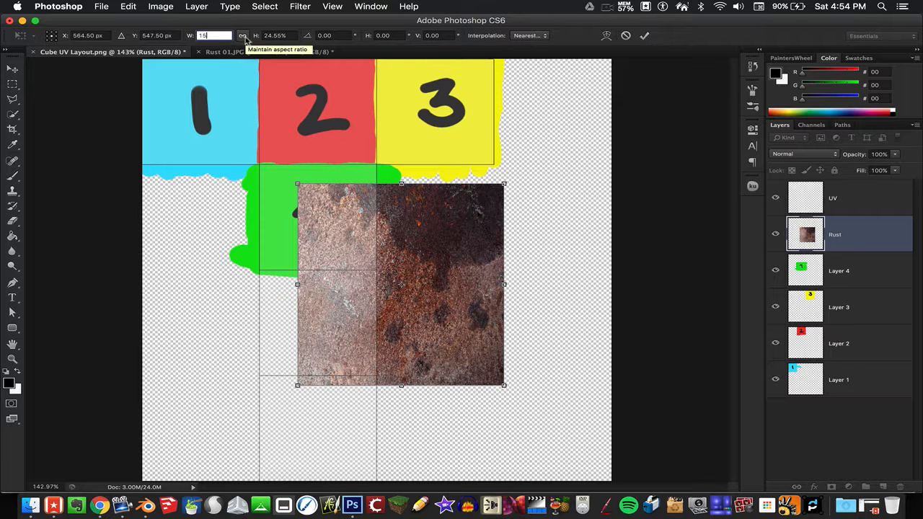
left_click(243, 36)
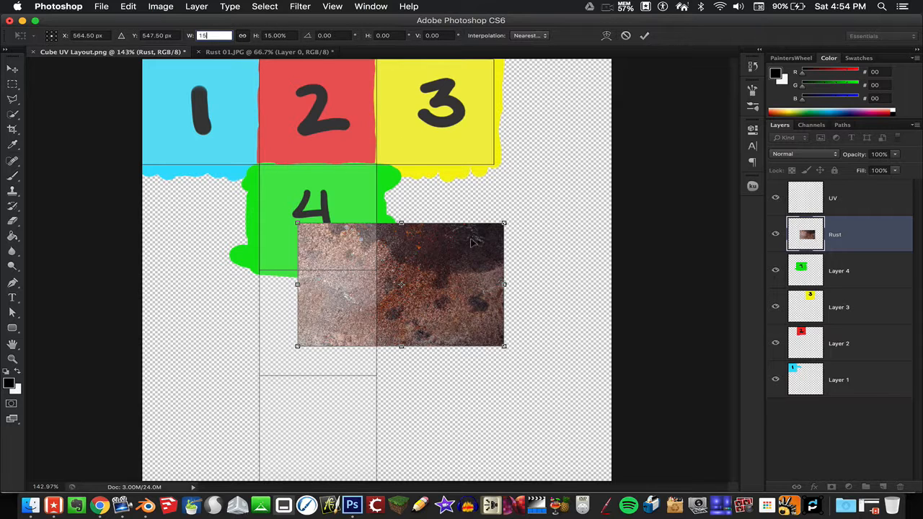
Step: Fit the Rust layer over the UV face below face 4 at about 12.9% scale, apply the transform and fine-tune its position
left_click_drag(461, 245, 384, 286)
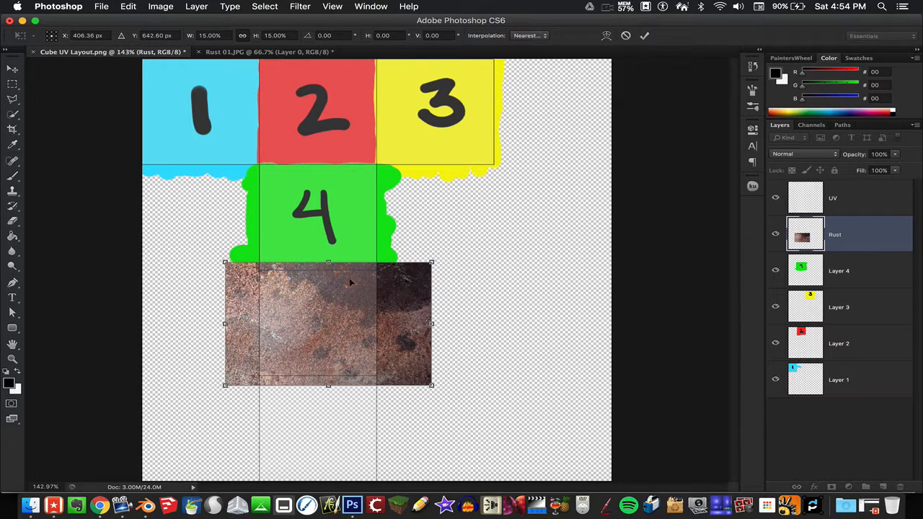
left_click_drag(225, 264, 239, 271)
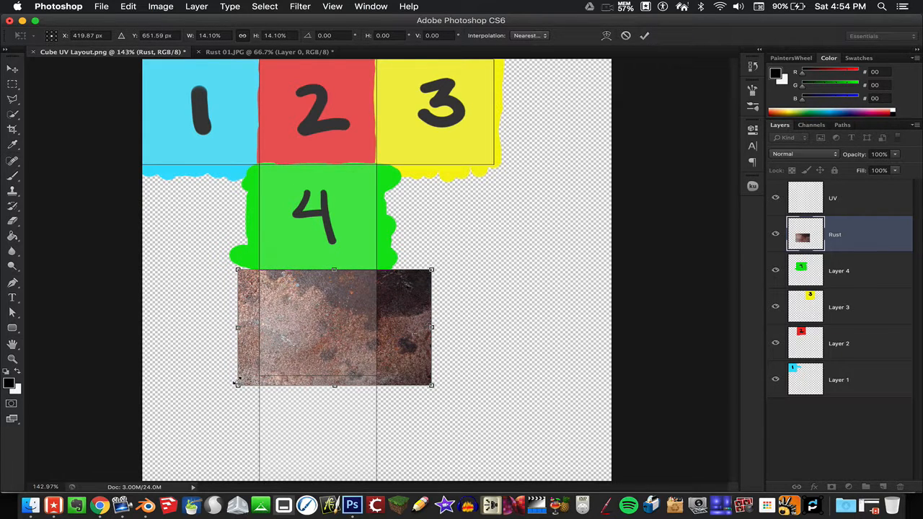
left_click_drag(237, 383, 252, 374)
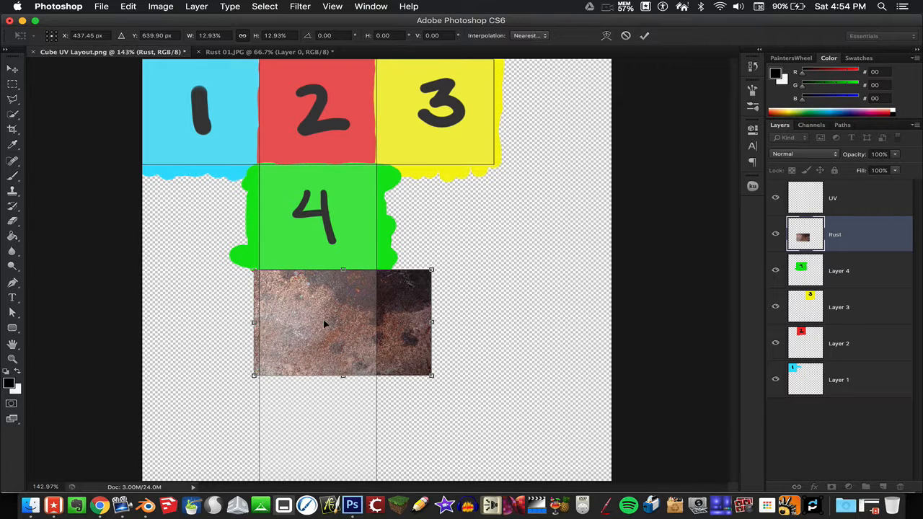
left_click_drag(306, 330, 286, 331)
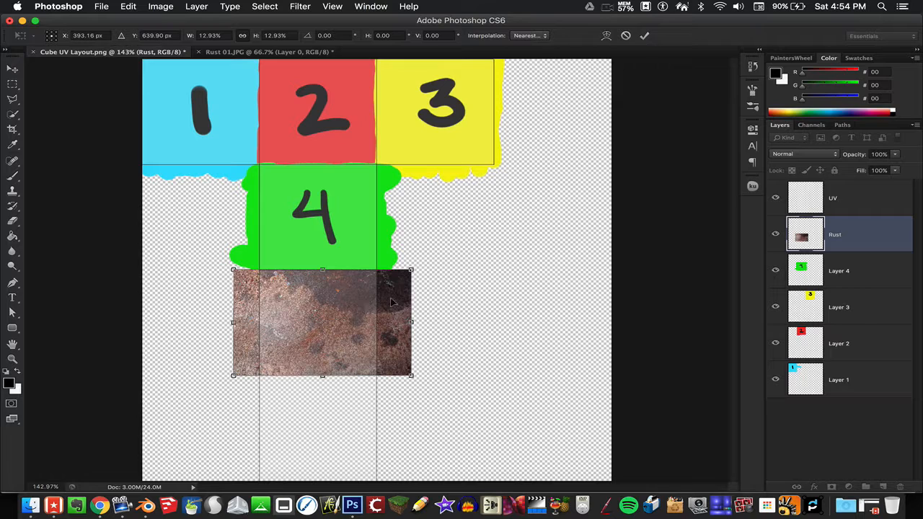
left_click(644, 36)
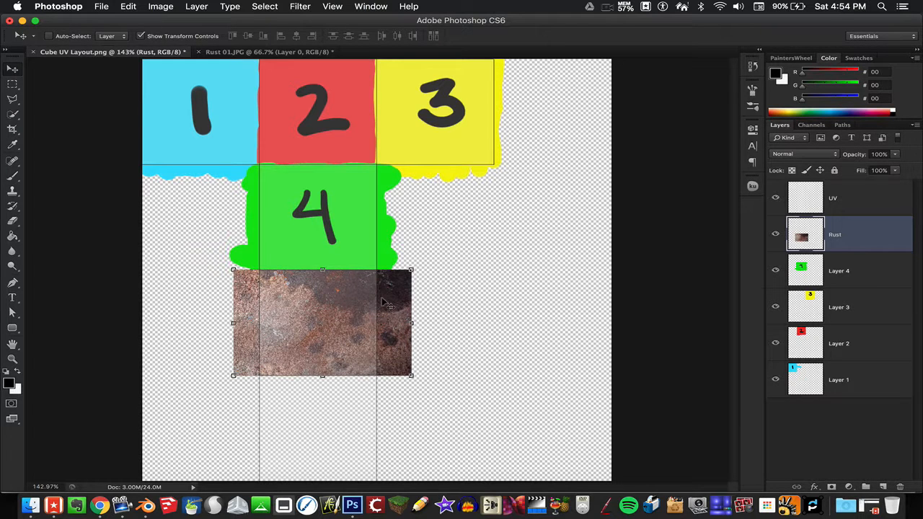
left_click_drag(388, 304, 350, 287)
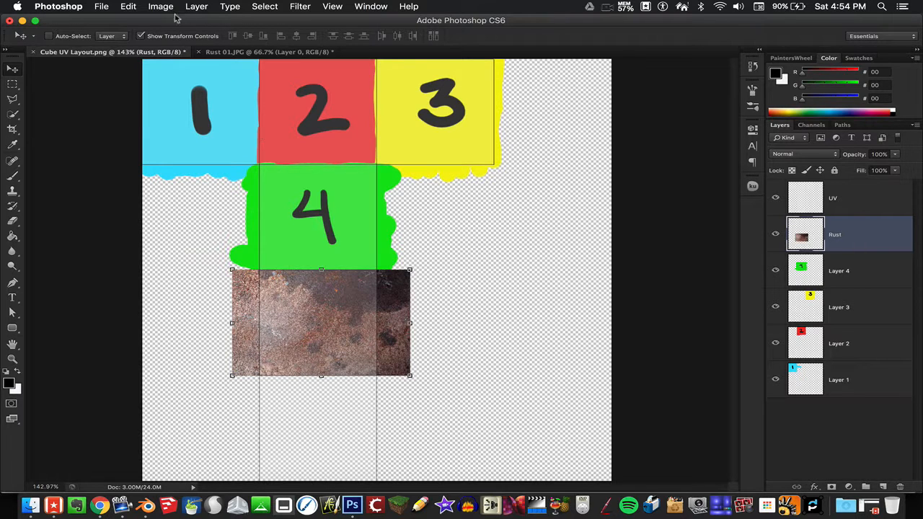
Step: Open Wood 01.JPG from the Desktop
left_click(102, 6)
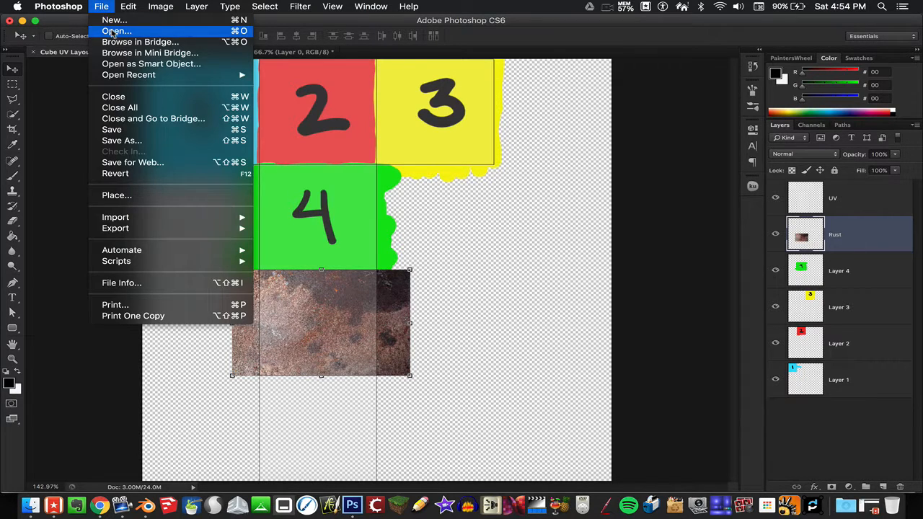
left_click(396, 173)
scroll(410, 186, "down", 5)
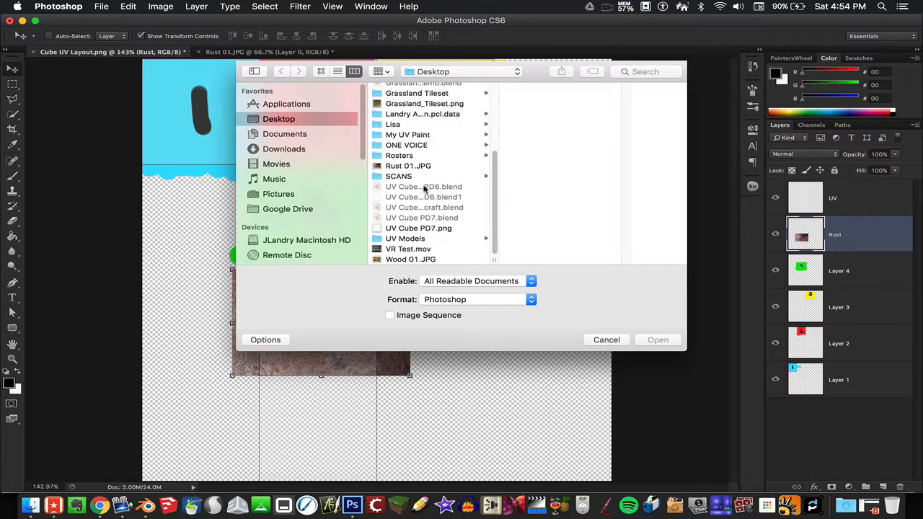
left_click(411, 260)
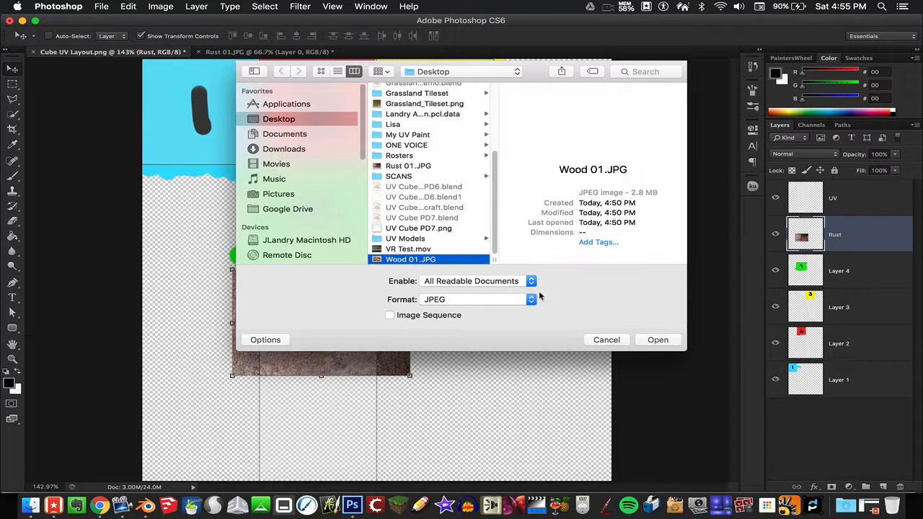
left_click(656, 341)
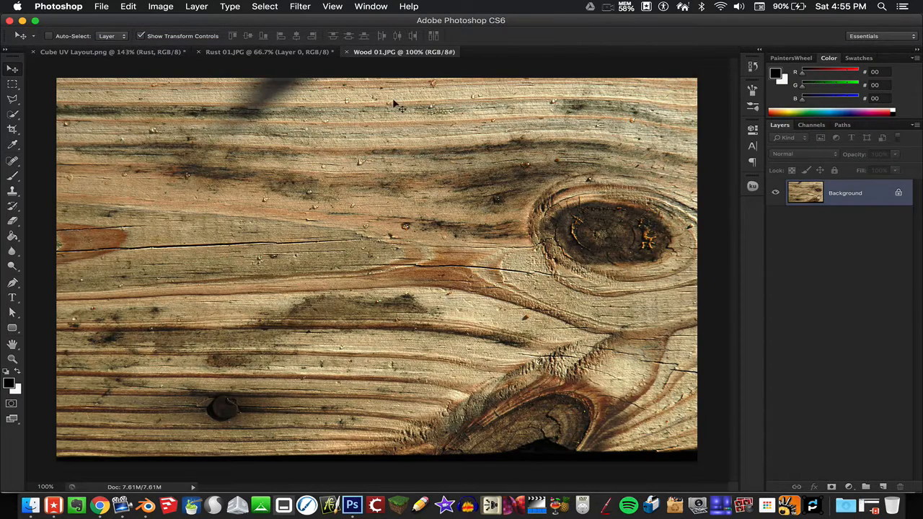
Step: Convert the Wood 01.JPG background into a regular layer with default settings and duplicate it into Cube UV Layout.png as Wood
double_click(866, 189)
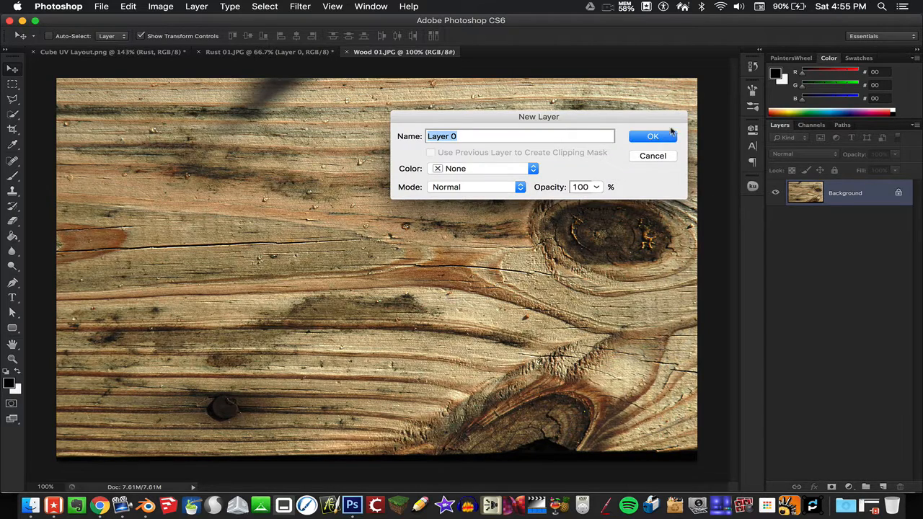
left_click(653, 137)
right_click(842, 196)
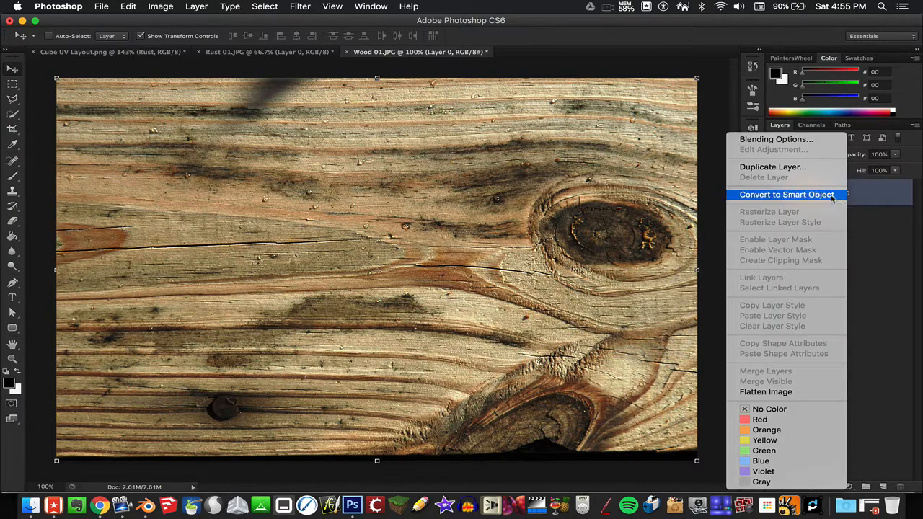
left_click(802, 168)
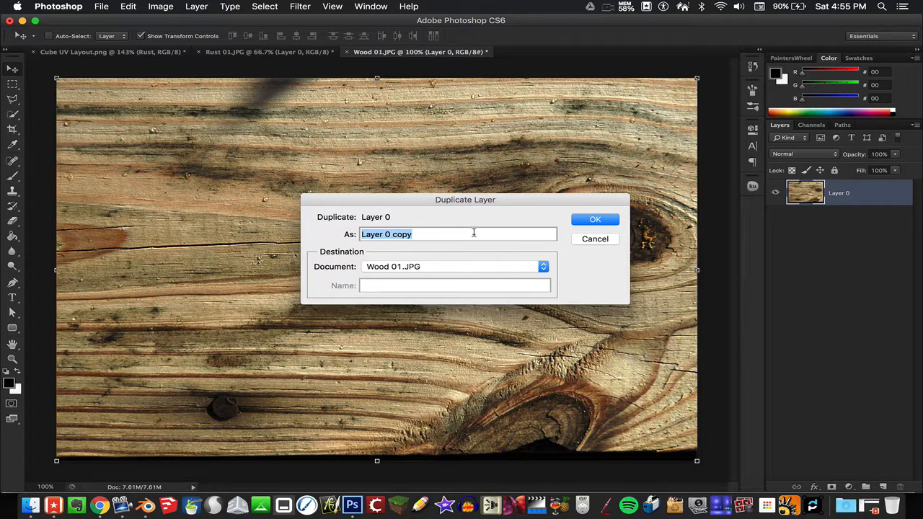
type("Wood")
left_click(479, 267)
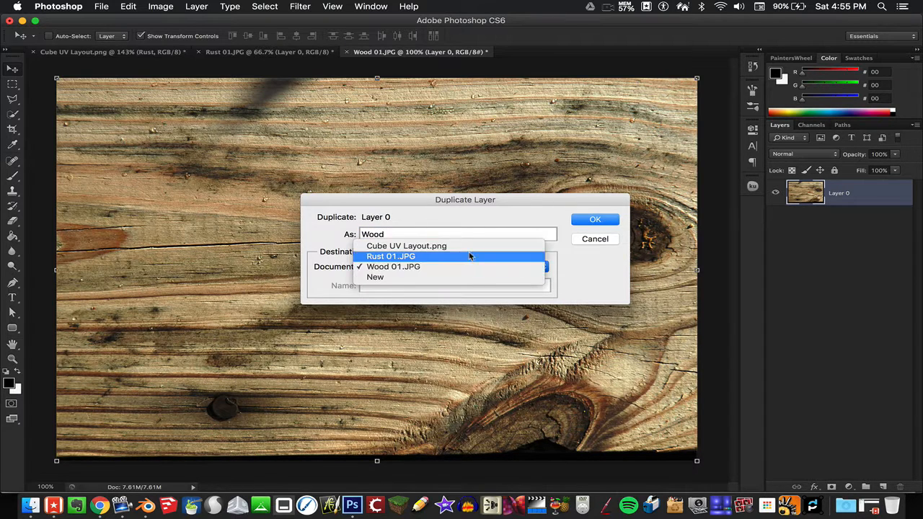
left_click(466, 245)
left_click(591, 219)
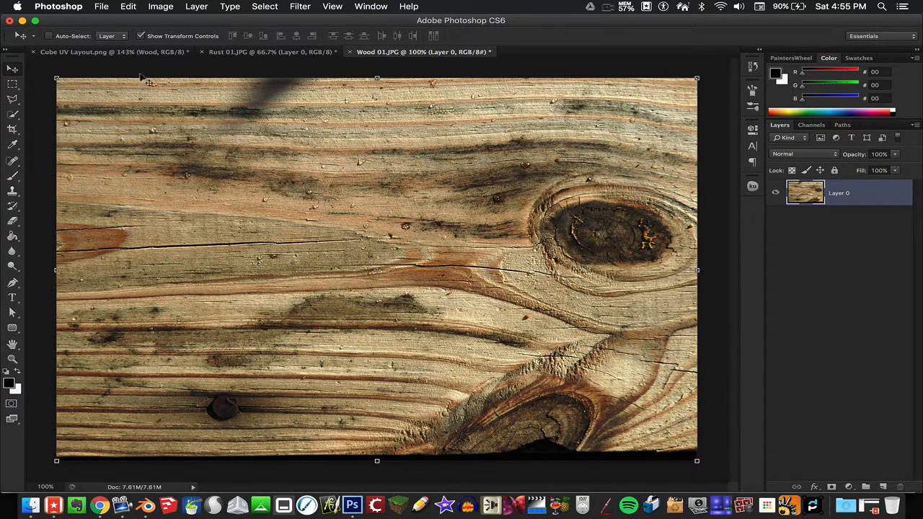
Step: In Cube UV Layout.png, free-transform the Wood layer and scale it to 13% in width and height, keeping its aspect ratio
left_click(155, 52)
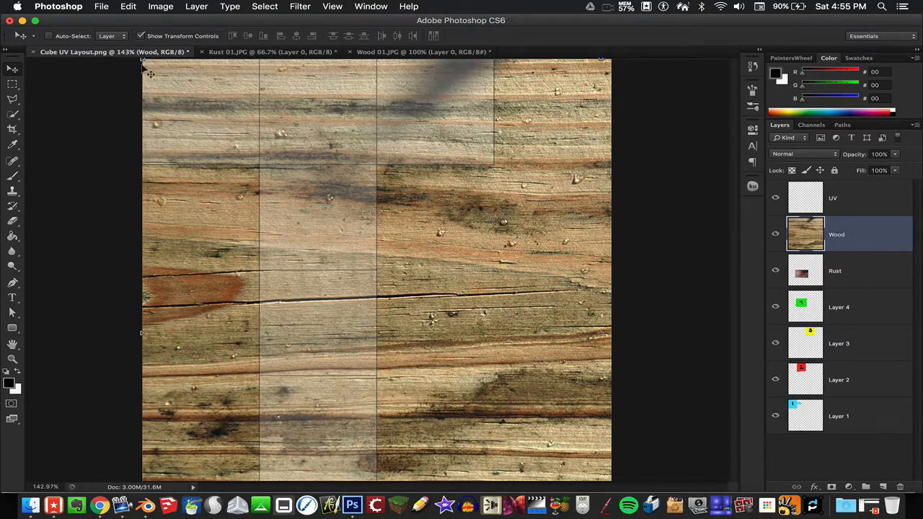
key("super+t")
left_click_drag(142, 59, 426, 229)
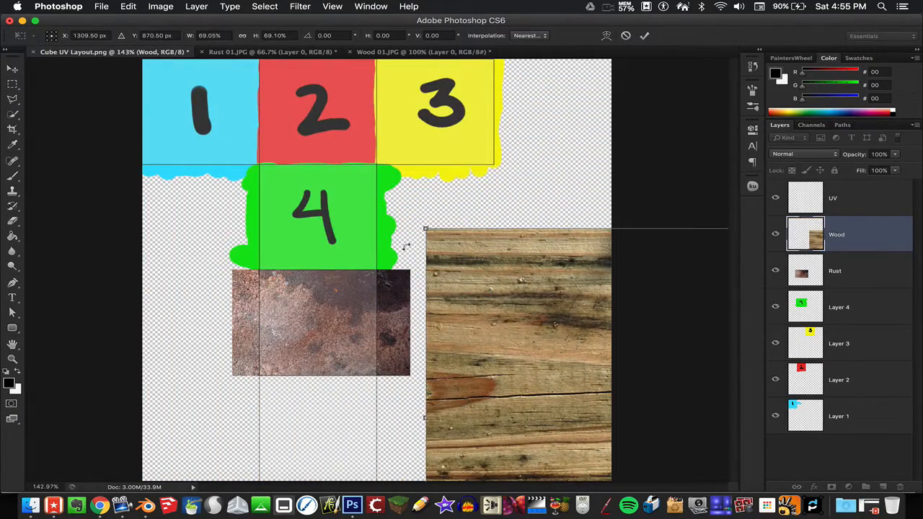
left_click_drag(510, 303, 282, 178)
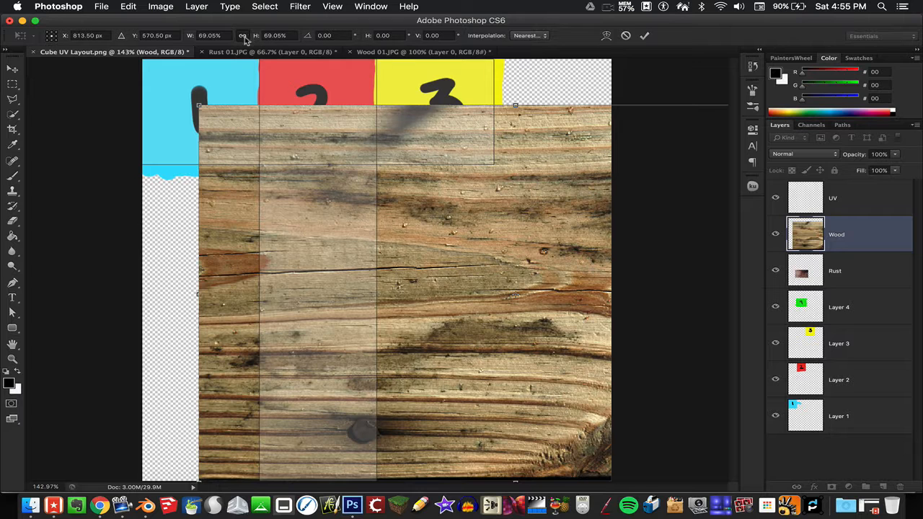
left_click(214, 35)
type("13")
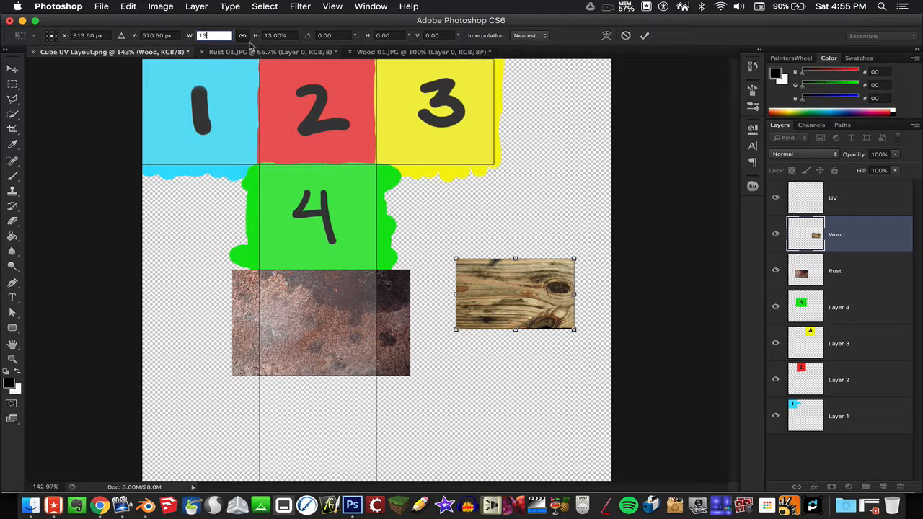
Step: Scale the Wood layer to 18% in width and height and apply the transform
left_click(185, 37)
type("18")
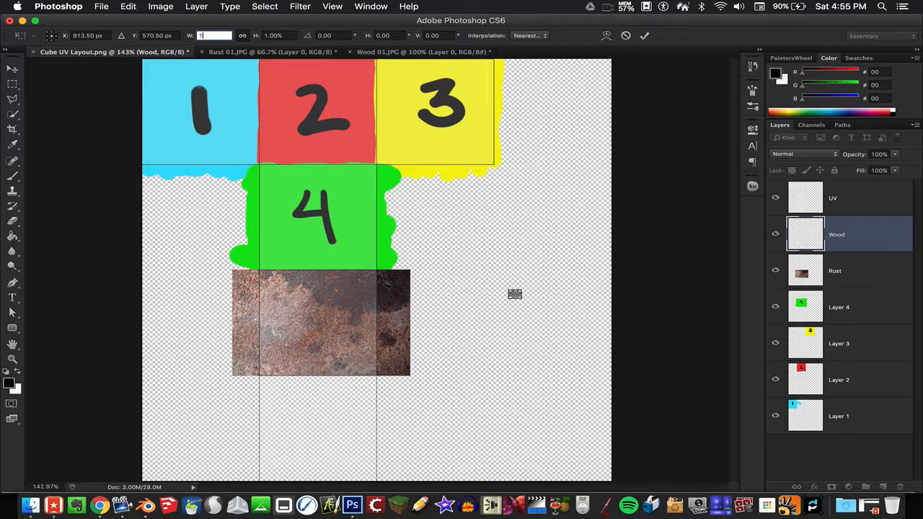
left_click(645, 35)
Step: Move the Wood layer onto the UV face below the rust, enlarge it to about 107%, apply the transform and shift it left across the face
left_click_drag(549, 301, 375, 416)
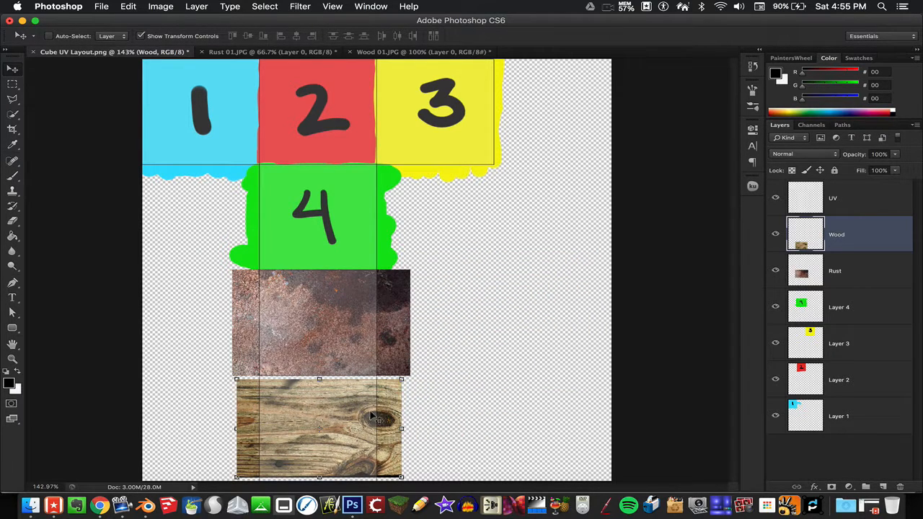
left_click_drag(400, 378, 407, 375)
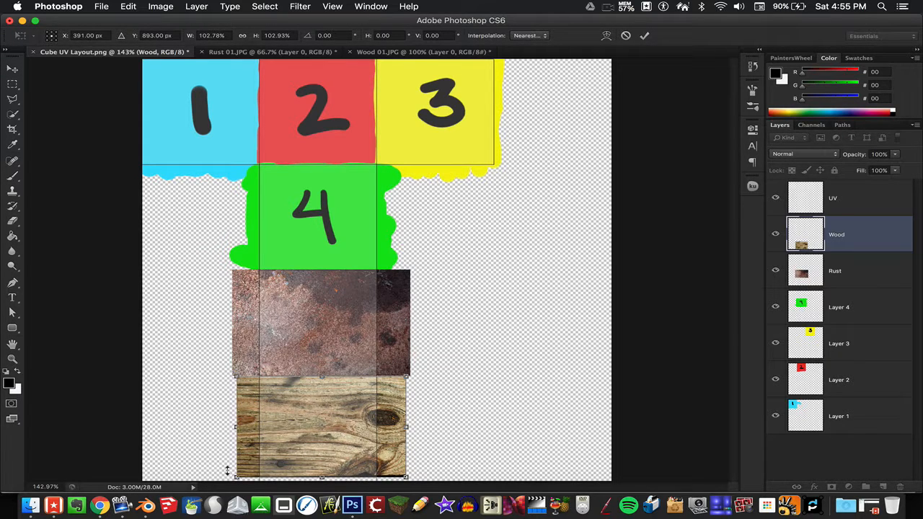
left_click_drag(237, 476, 228, 479)
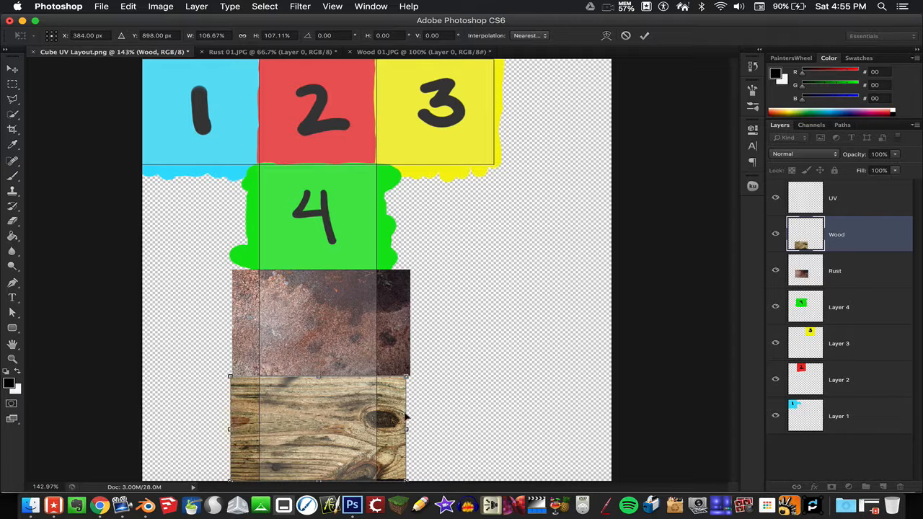
left_click(645, 35)
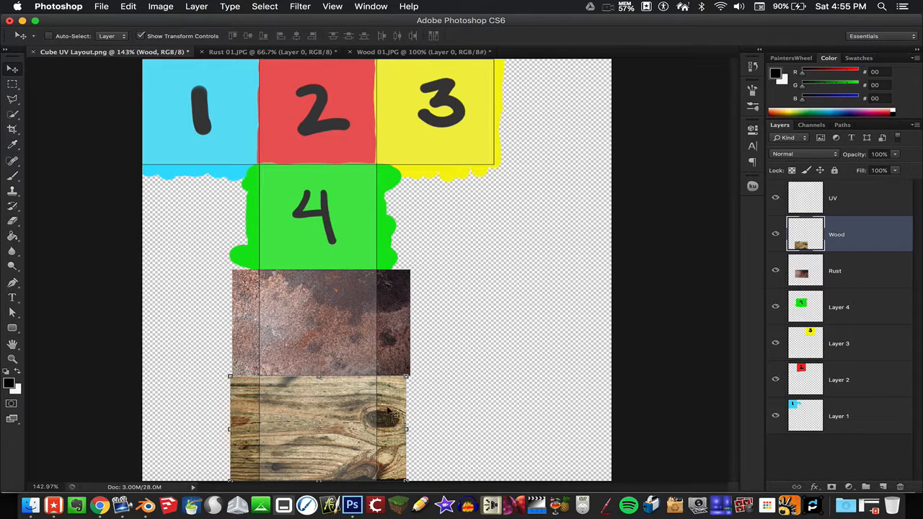
left_click_drag(354, 411, 318, 411)
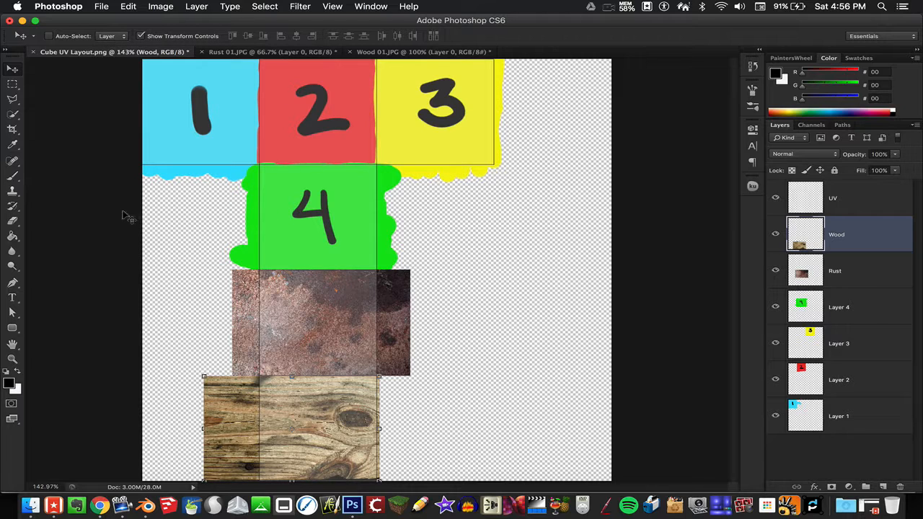
Step: Save the layered document to the Desktop as Cube UV Layout.psd in Photoshop format
left_click(103, 6)
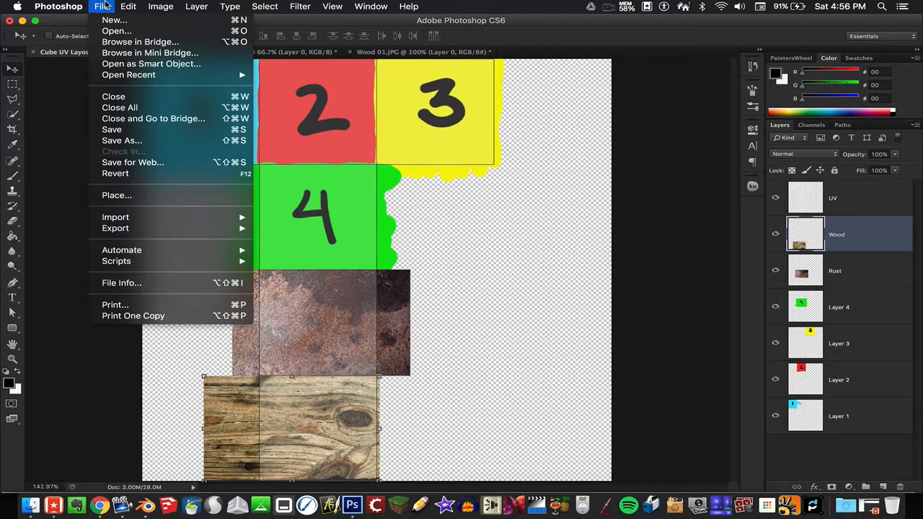
left_click(116, 141)
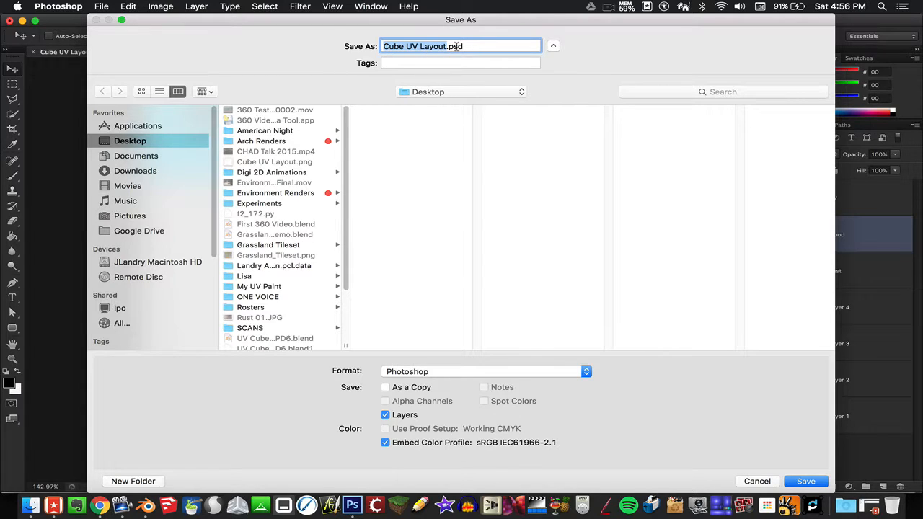
left_click(435, 372)
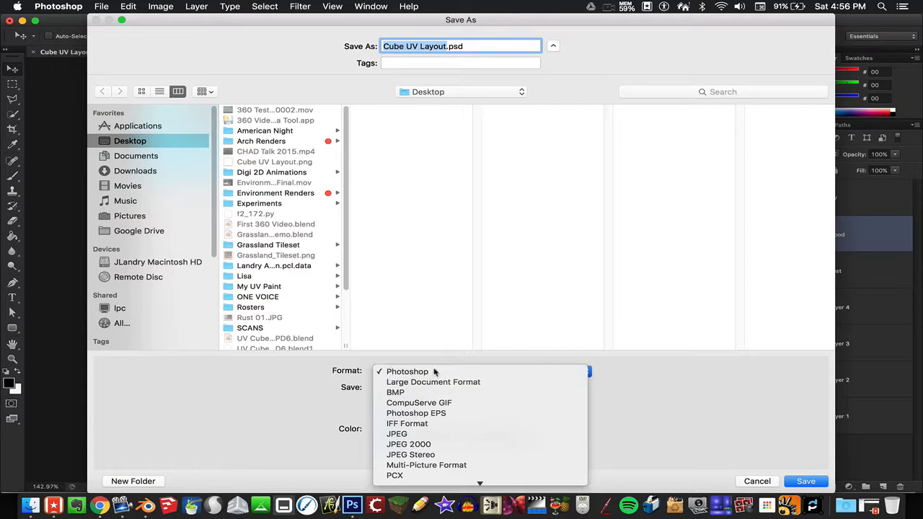
left_click(458, 258)
left_click(809, 481)
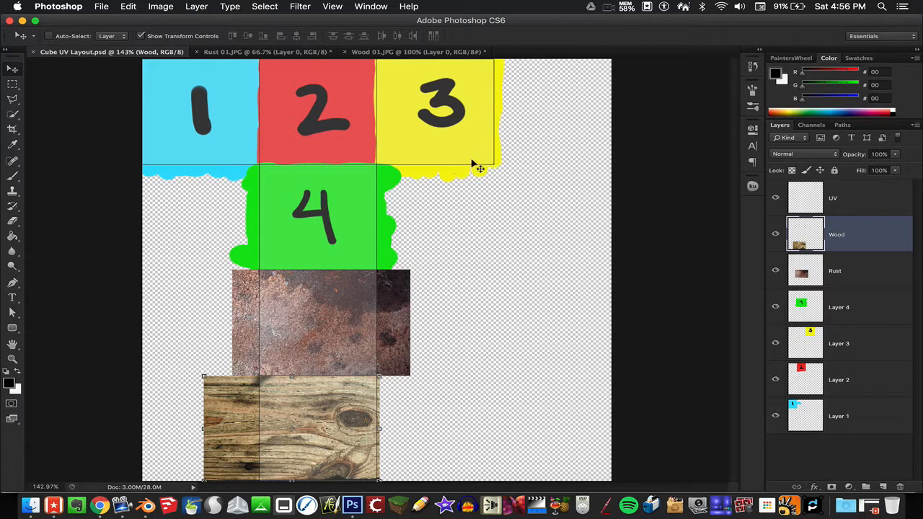
Step: Hide the UV layer and set up saving a copy of the document in PNG format
left_click(776, 197)
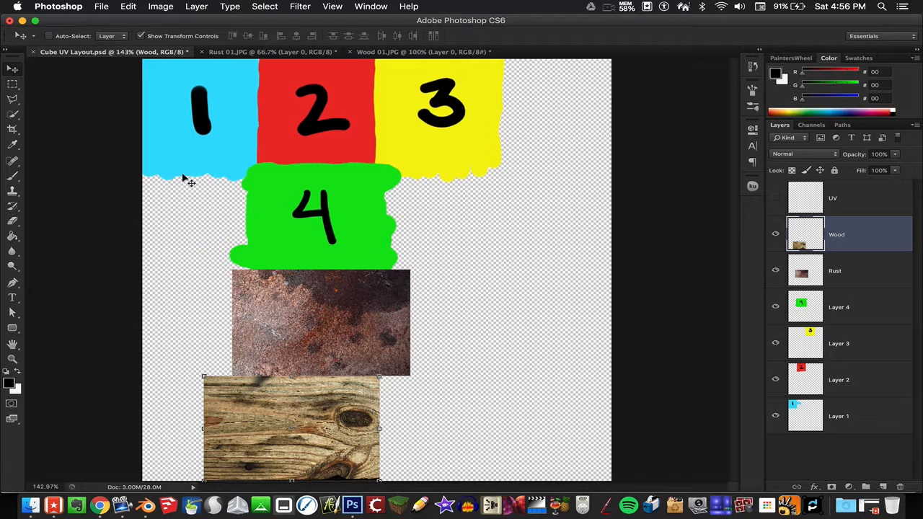
left_click(102, 7)
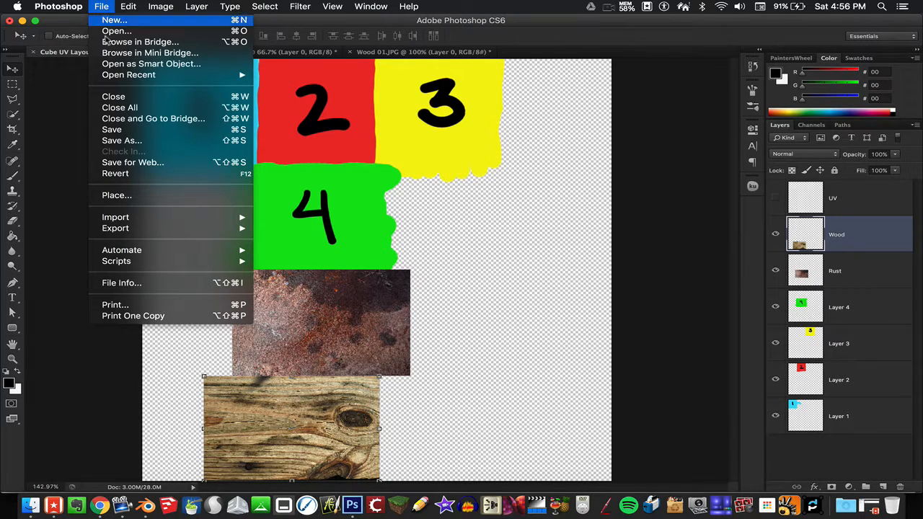
left_click(124, 142)
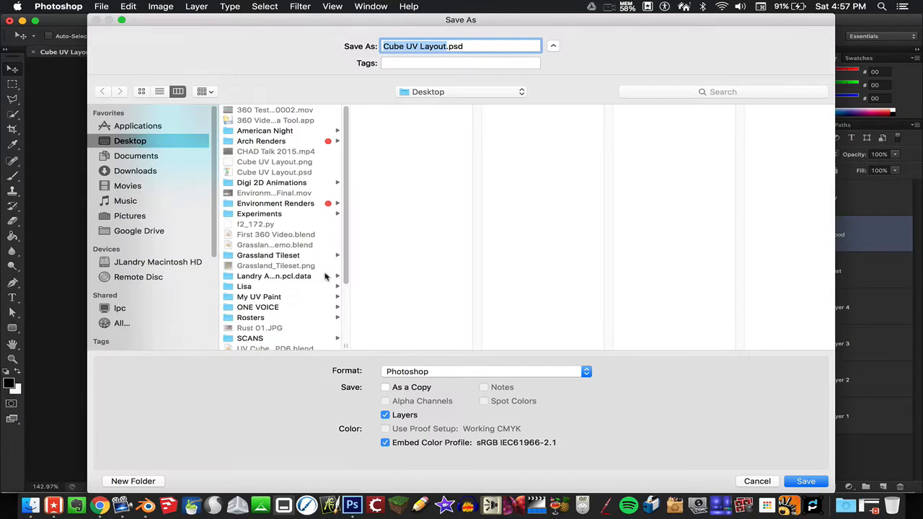
left_click(416, 374)
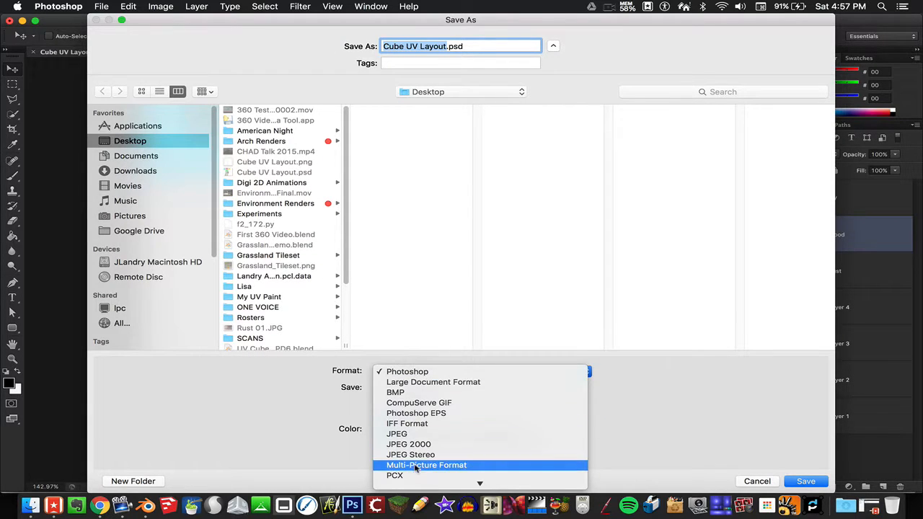
left_click(420, 425)
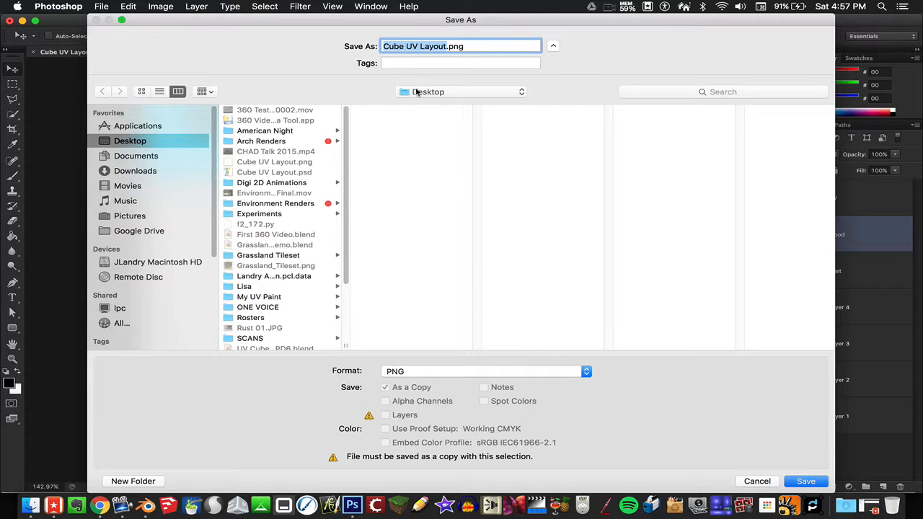
Step: Name the PNG copy Cube UV Color.png and save it to the Desktop
left_click(446, 46)
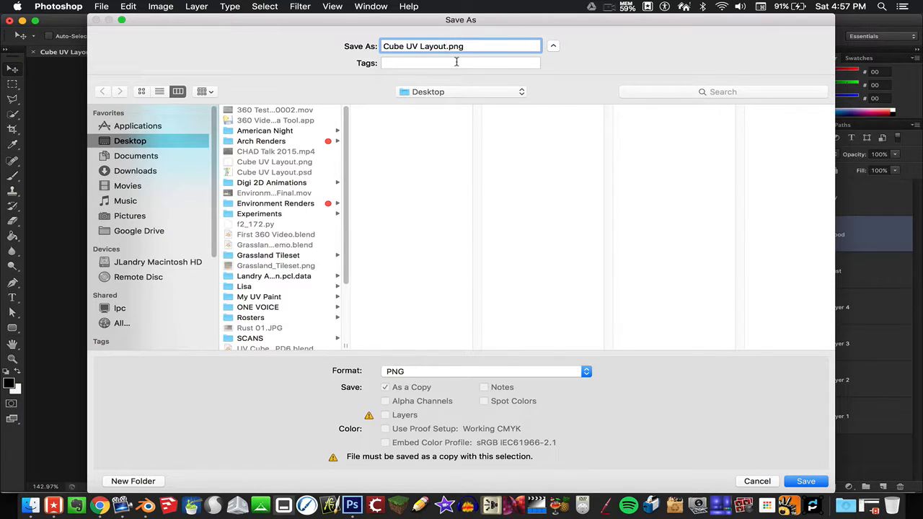
key("BackSpace")
key("BackSpace")
key("BackSpace")
key("BackSpace")
key("BackSpace")
key("BackSpace")
key("BackSpace")
key("BackSpace")
key("BackSpace")
type("UV Color")
left_click(808, 481)
left_click(568, 136)
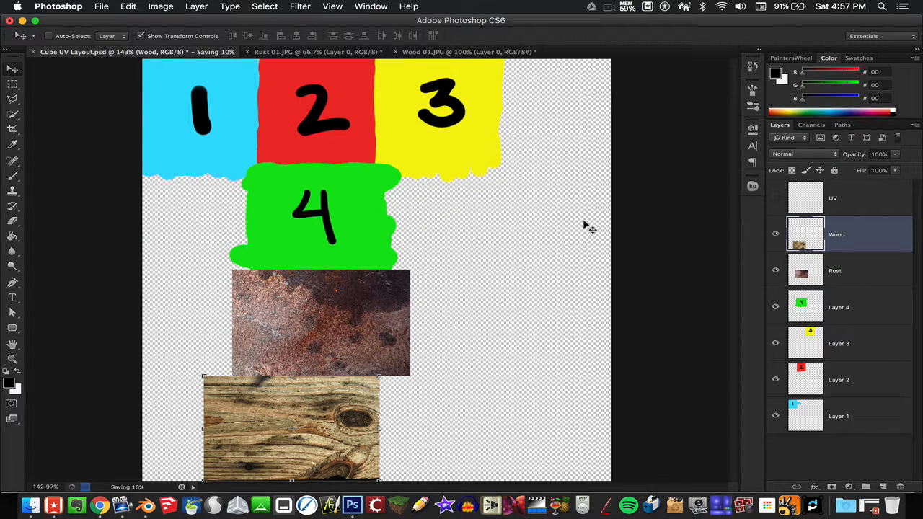
Step: Switch to Blender and open Cube UV Color.png from the Desktop as the image behind the cube's UV layout
key("super+Tab")
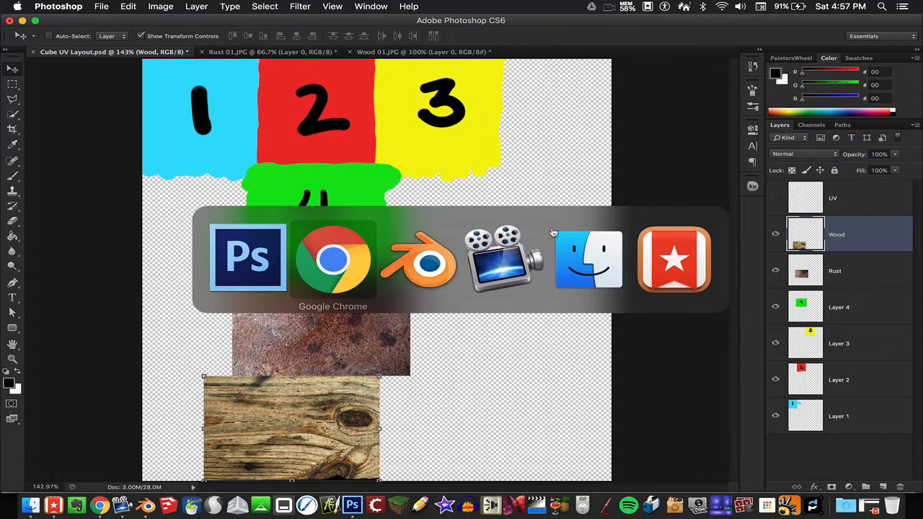
key("super+Tab")
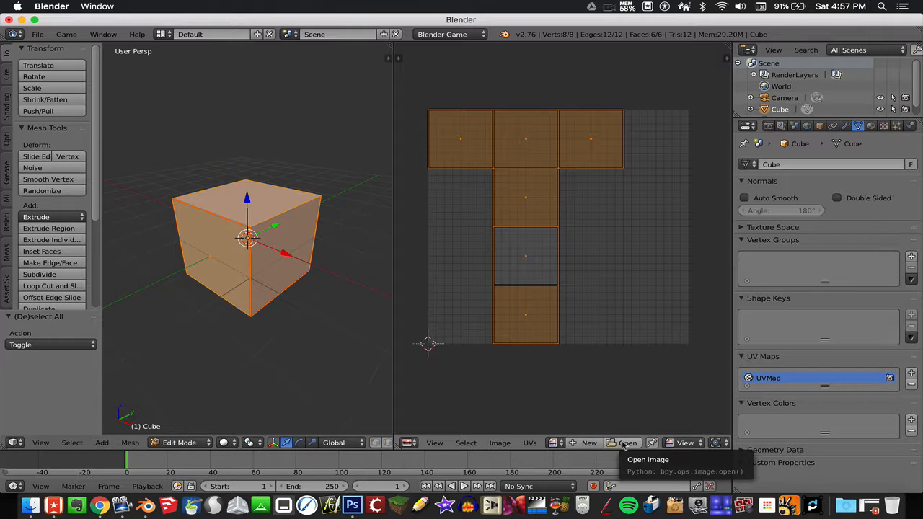
left_click(625, 444)
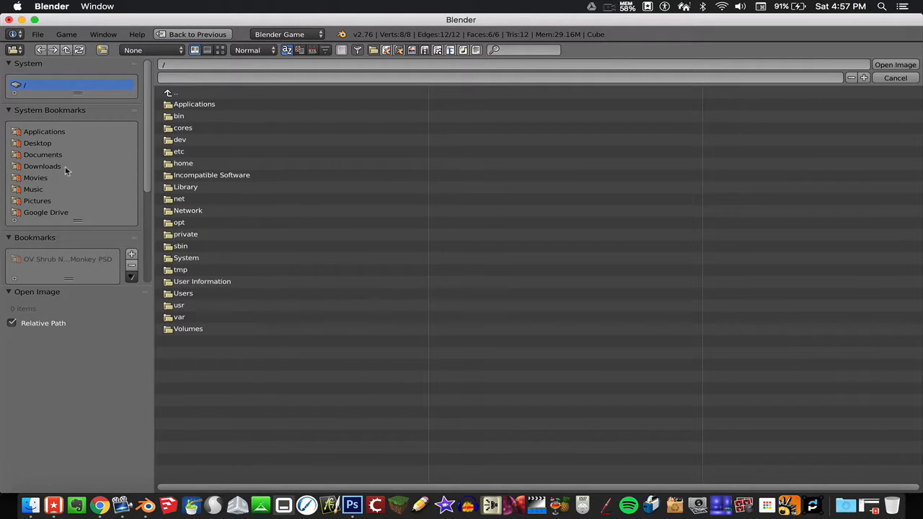
left_click(43, 145)
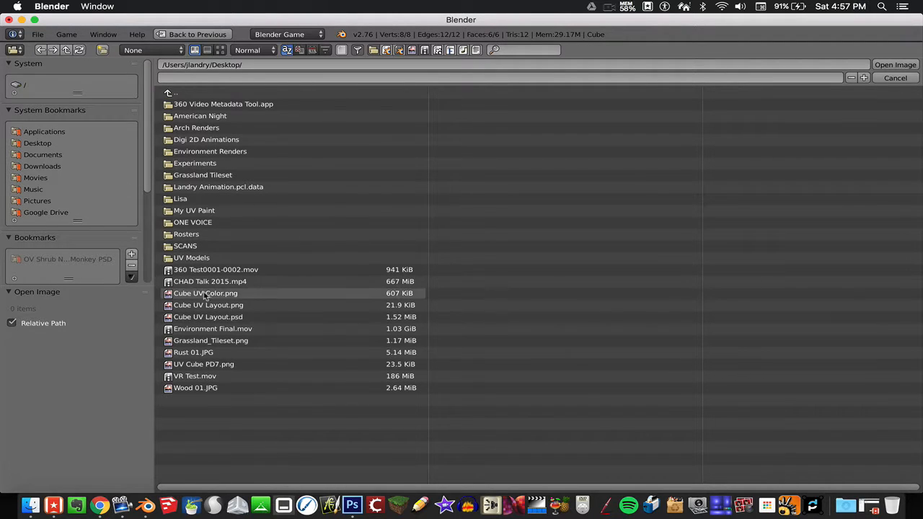
left_click(220, 50)
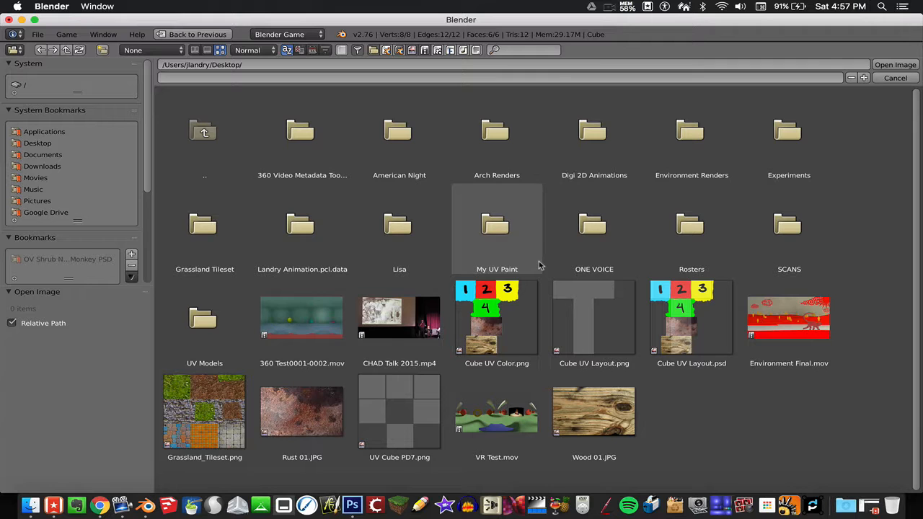
left_click(506, 331)
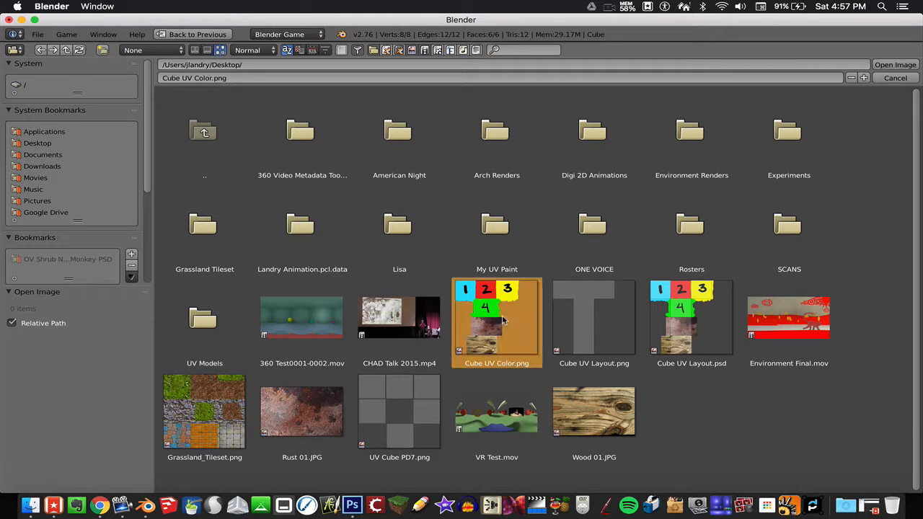
left_click(895, 65)
scroll(527, 303, "down", 4)
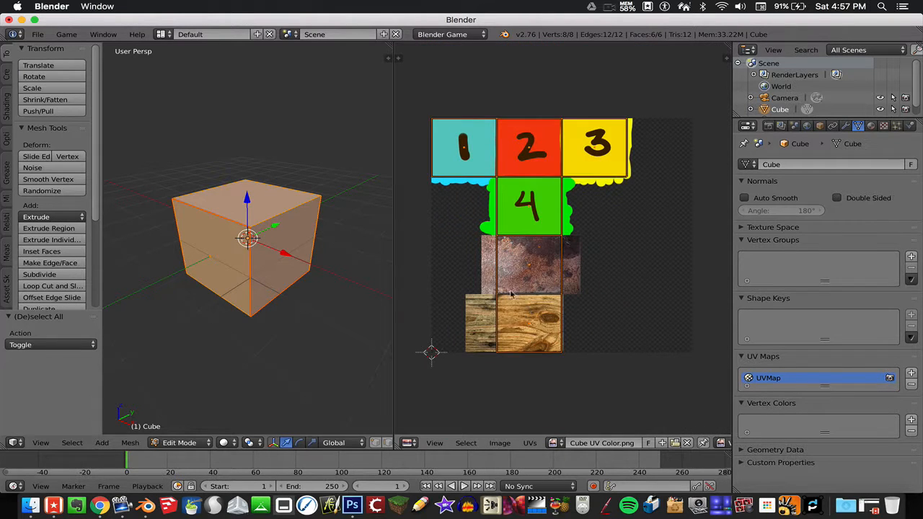
scroll(519, 278, "up", 3)
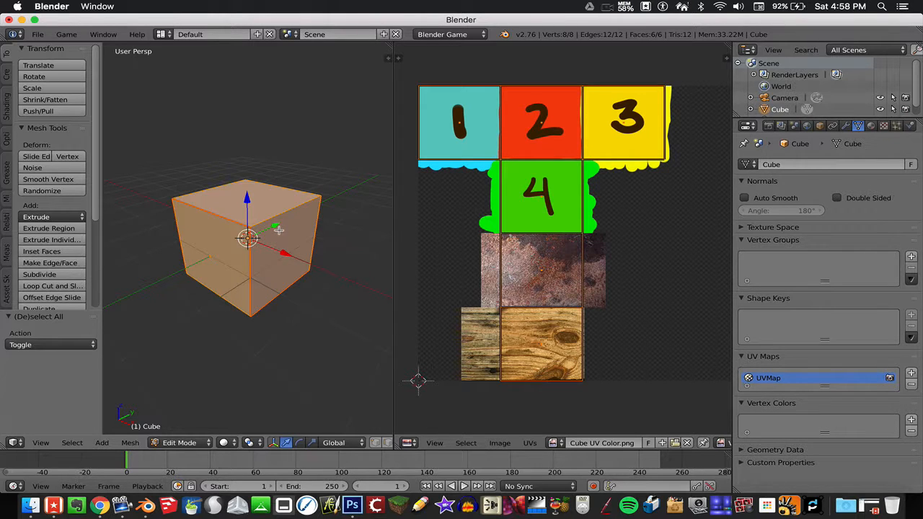
Step: Switch the cube to Object Mode, run the game engine preview to check its texture, and stop the preview
middle_click_drag(297, 251, 286, 244)
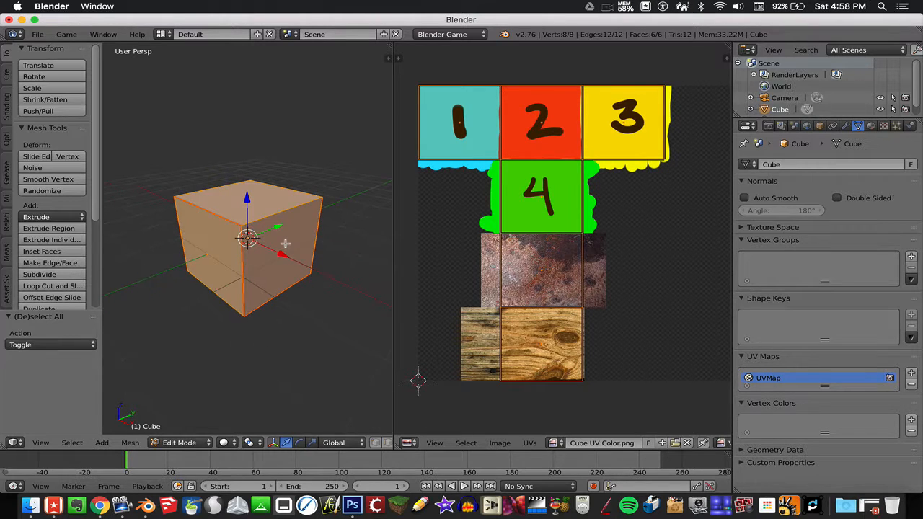
key("Tab")
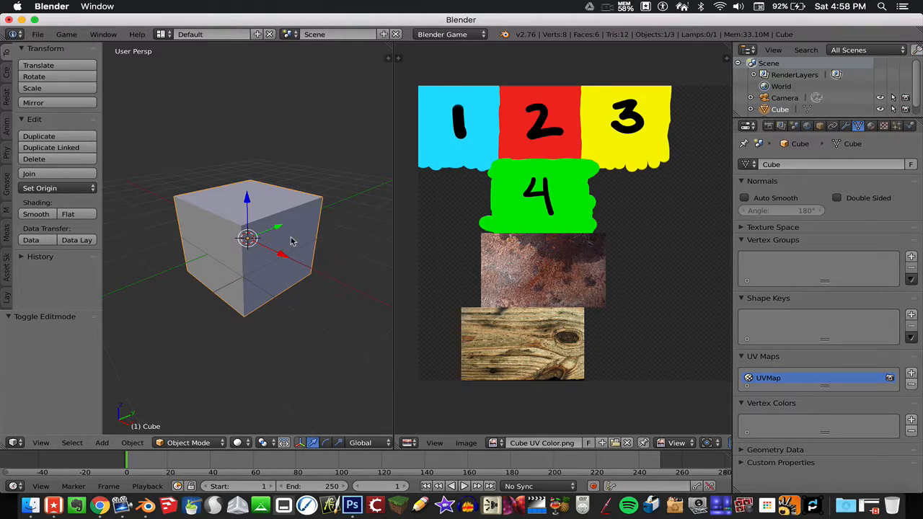
key("p")
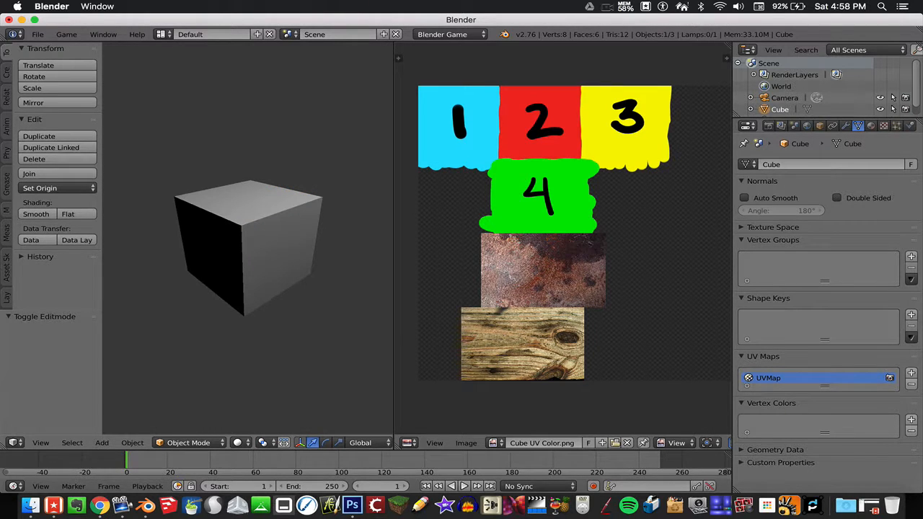
key("Escape")
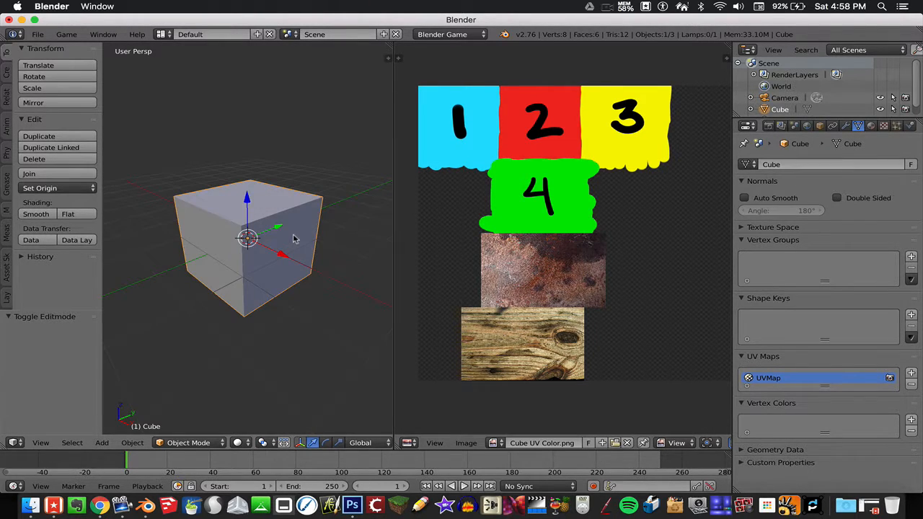
Step: Return the cube to Edit Mode and set the 3D viewport shading to Texture
key("Tab")
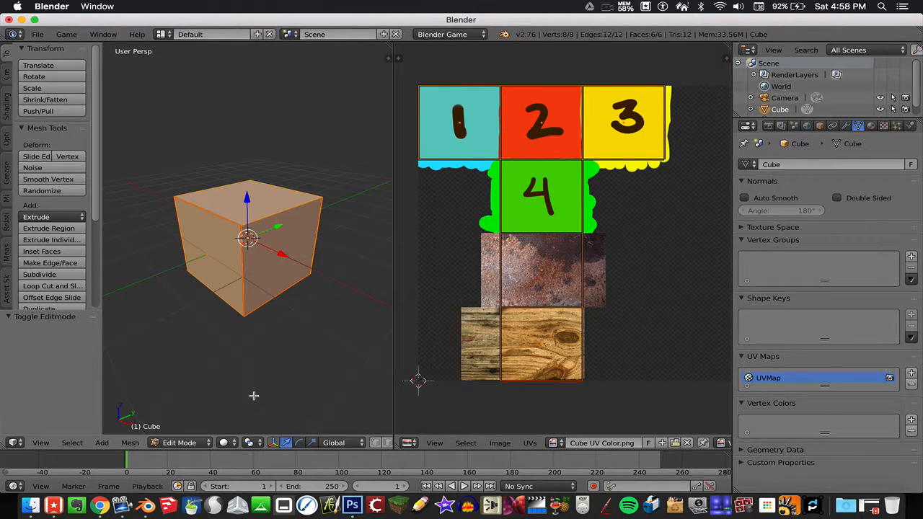
left_click(228, 443)
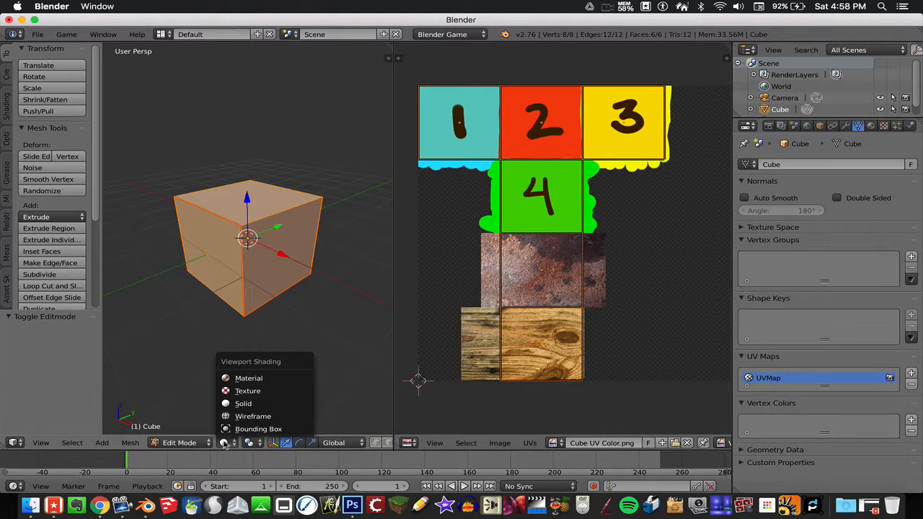
left_click(249, 391)
mouse_move(246, 295)
middle_mouse_down()
mouse_move(253, 289)
mouse_move(231, 306)
mouse_move(224, 289)
mouse_move(252, 278)
mouse_move(279, 282)
mouse_move(256, 347)
middle_mouse_up()
Step: Try Material viewport shading on the cube, return to Texture shading and inspect the cube from another angle
left_click(246, 443)
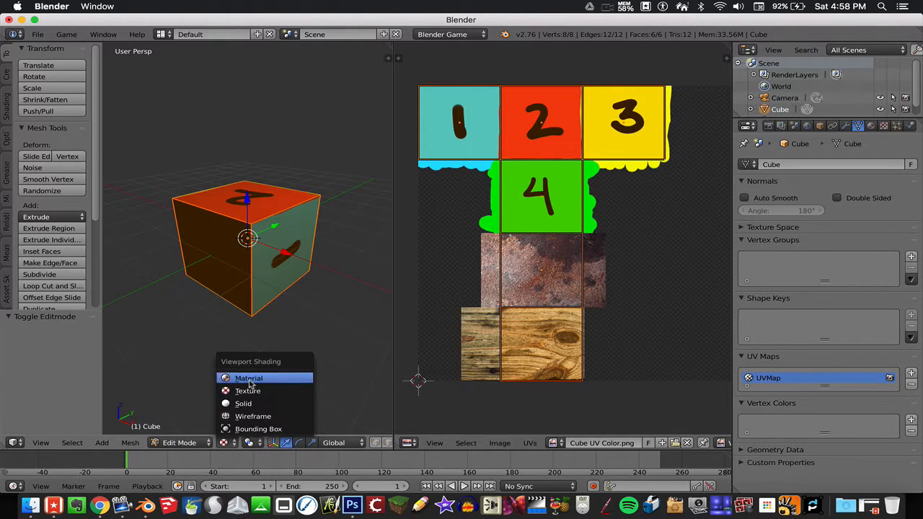
left_click(248, 378)
mouse_move(261, 277)
middle_mouse_down()
mouse_move(241, 281)
mouse_move(238, 268)
mouse_move(233, 277)
middle_mouse_up()
left_click(224, 443)
left_click(243, 391)
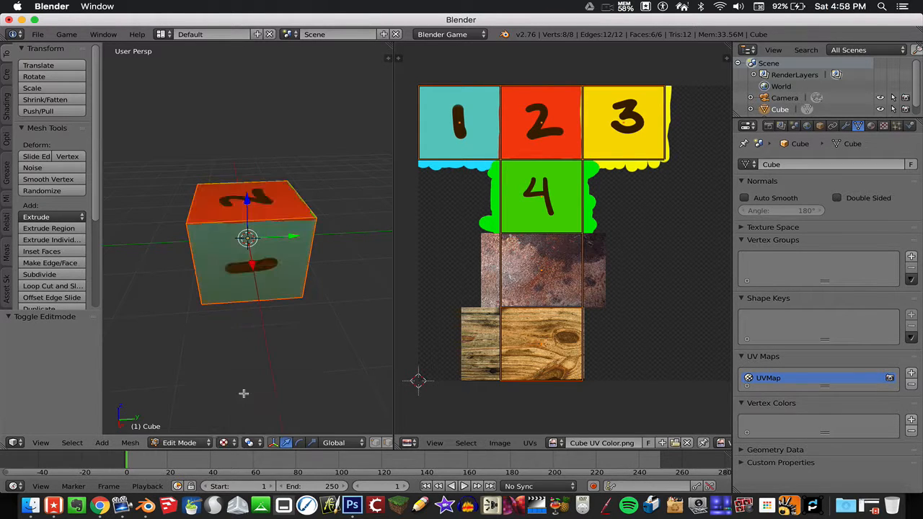
mouse_move(242, 361)
middle_mouse_down()
mouse_move(234, 318)
mouse_move(280, 301)
mouse_move(271, 286)
middle_mouse_up()
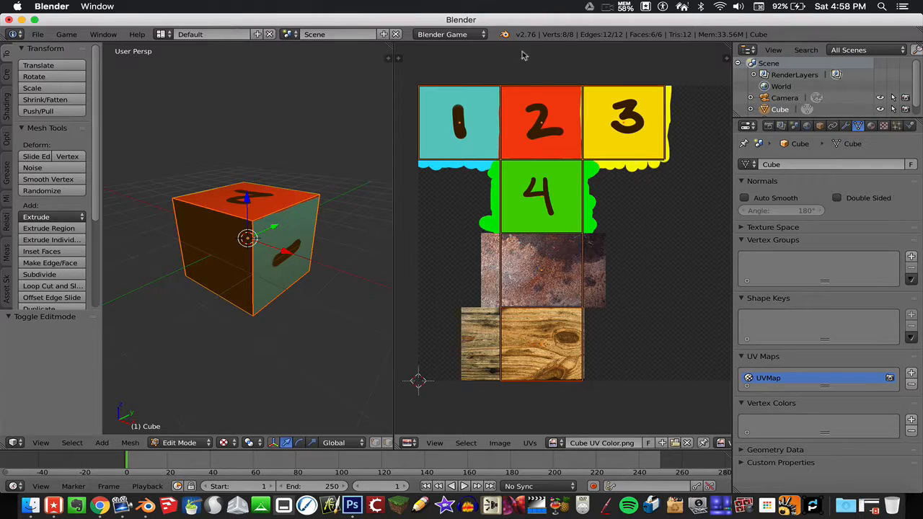
Step: Keep Blender Game as the engine and set the shading mode in the render settings to GLSL
left_click(465, 33)
left_click(459, 61)
left_click(769, 126)
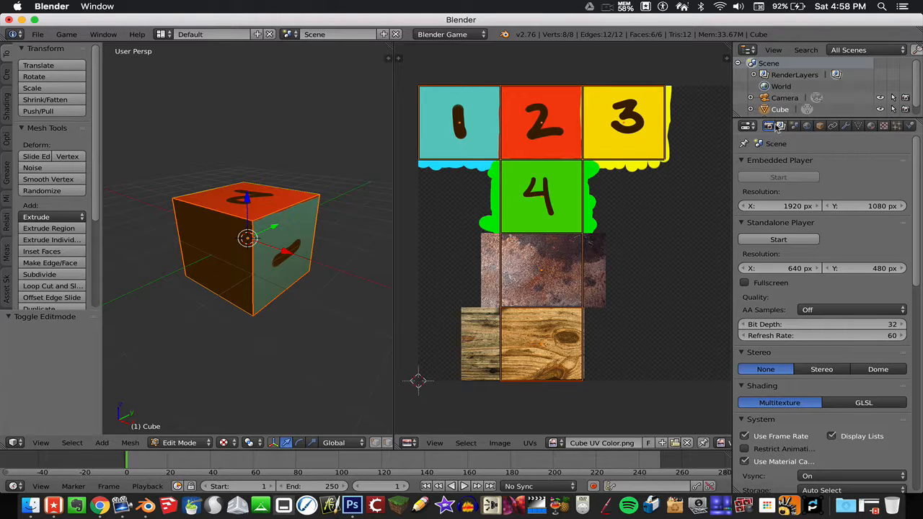
scroll(807, 193, "down", 3)
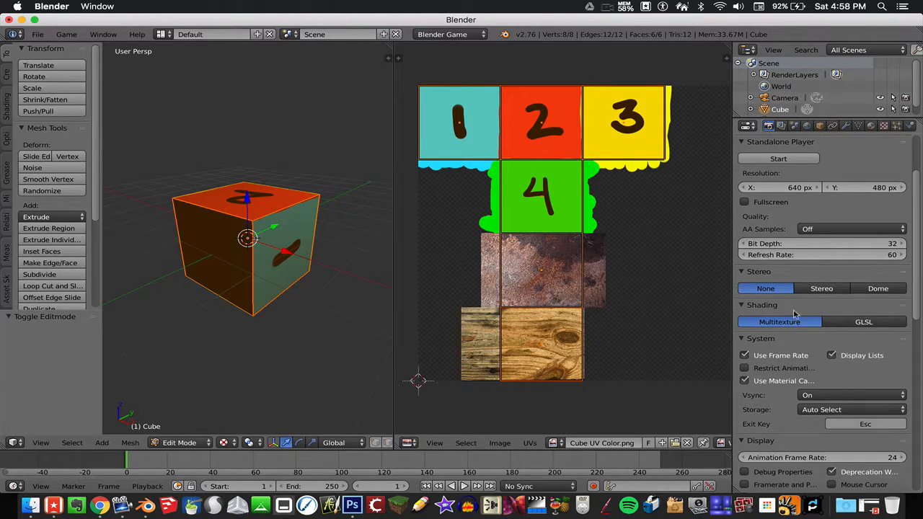
left_click(832, 323)
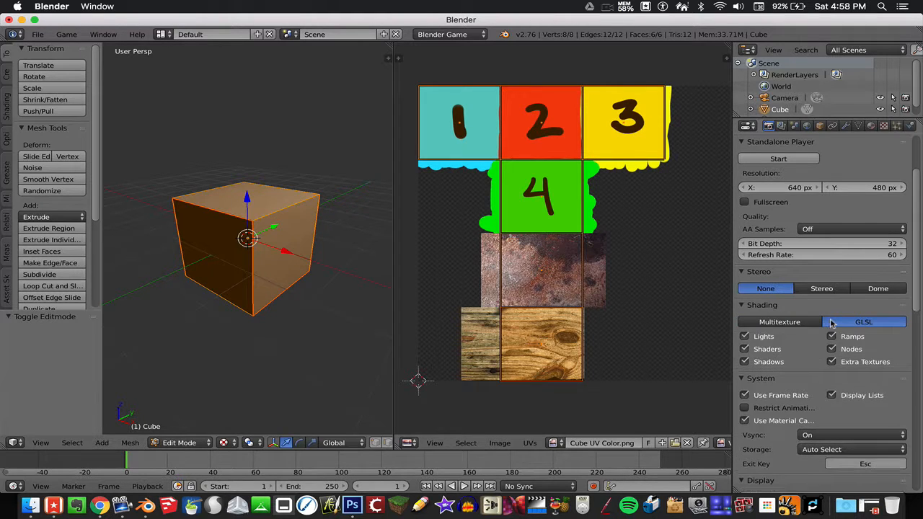
middle_click_drag(309, 277, 282, 277)
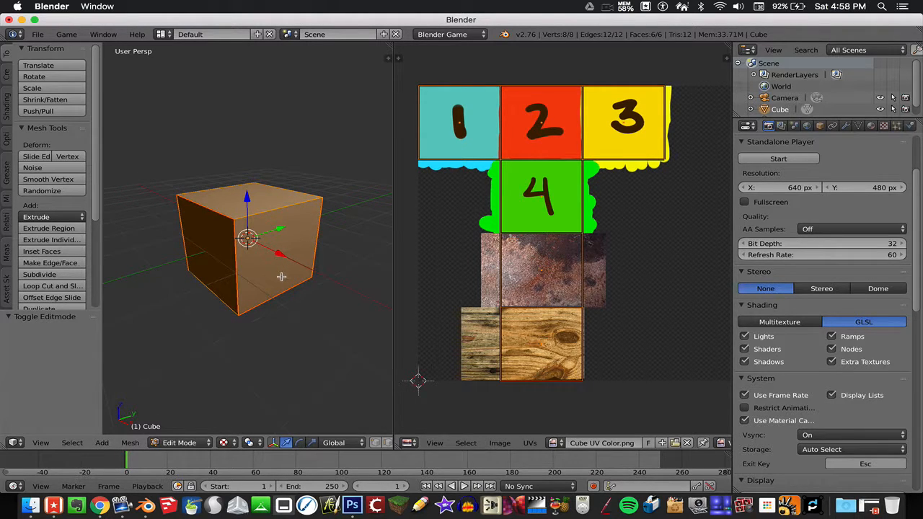
Step: Set the 3D viewport shading to Material and check the cube's appearance in Object Mode
left_click(227, 443)
left_click(247, 381)
middle_click_drag(281, 280, 265, 272)
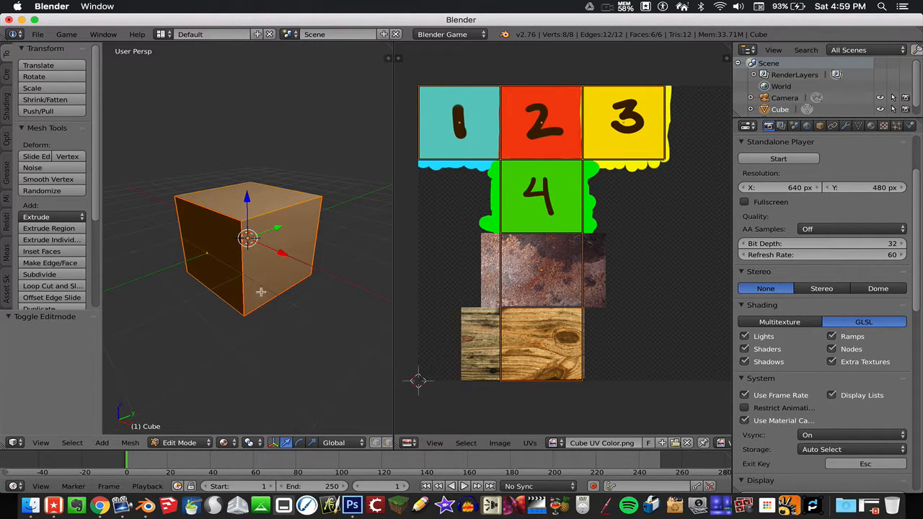
scroll(267, 303, "down", 3)
scroll(264, 280, "up", 2)
key("Tab")
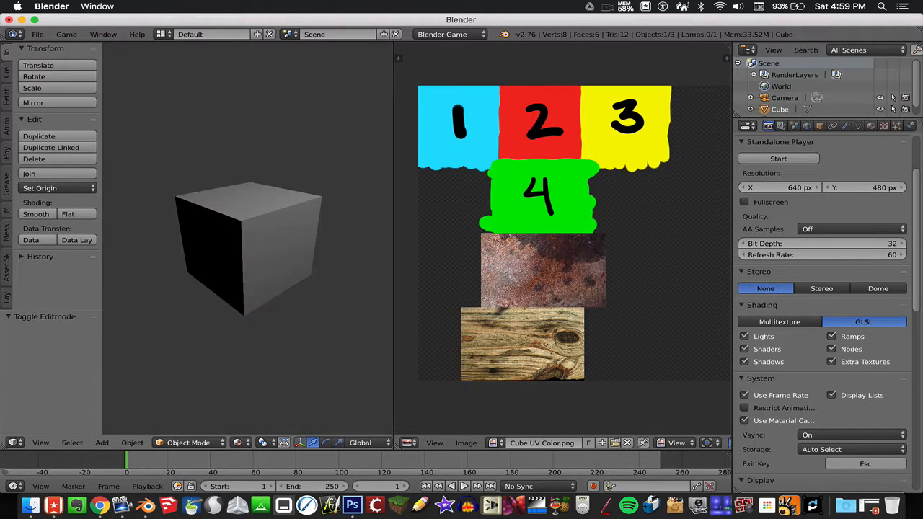
right_click(261, 278)
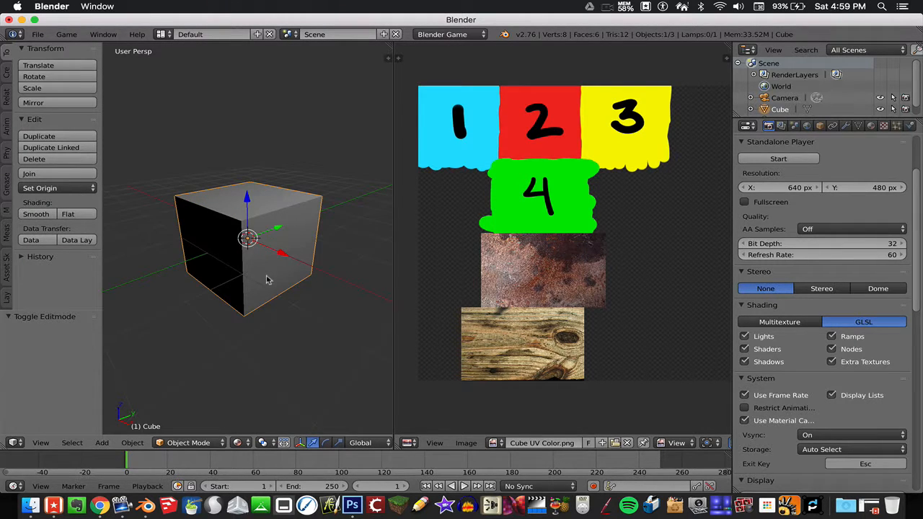
Step: Remove the cube's existing material slot while in Object Mode
key("Tab")
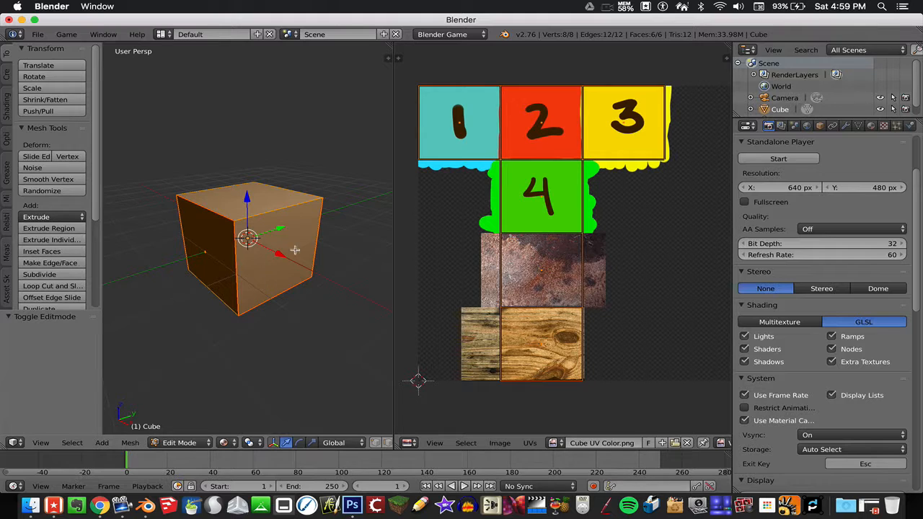
middle_click_drag(260, 240, 296, 251)
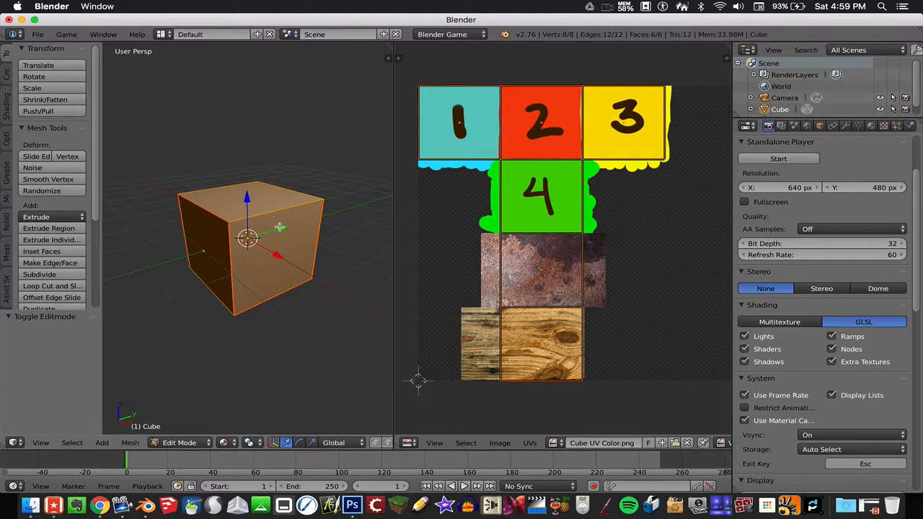
left_click(871, 125)
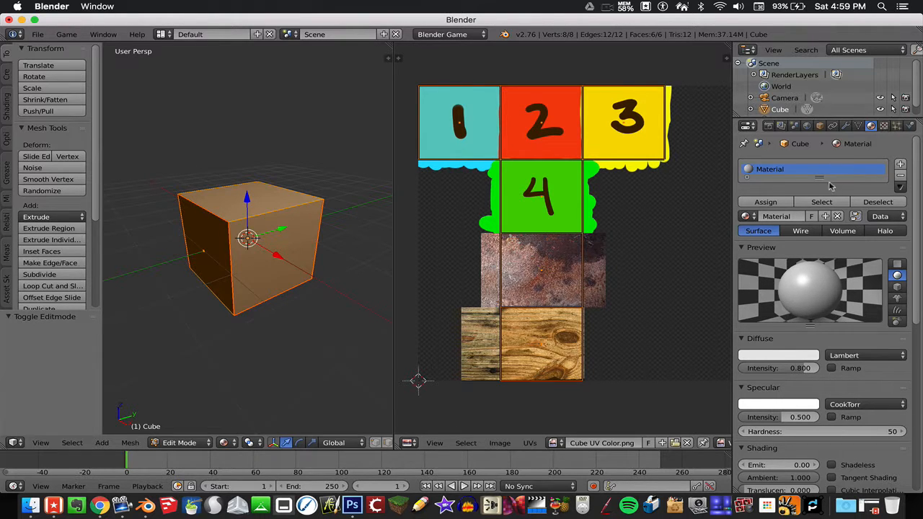
left_click(900, 176)
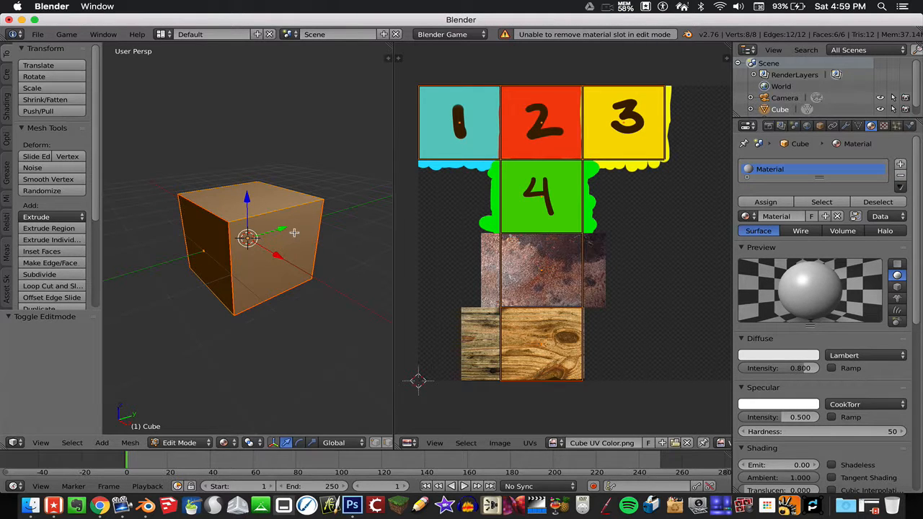
key("Tab")
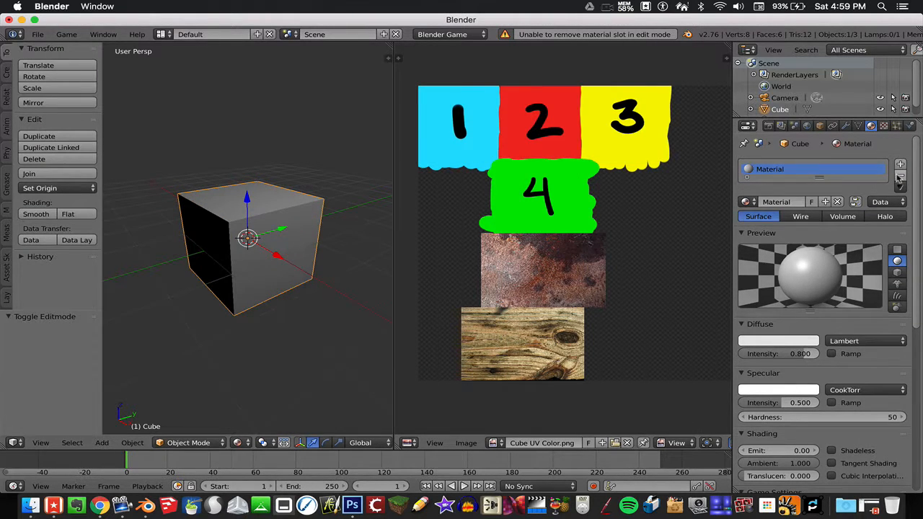
left_click(901, 176)
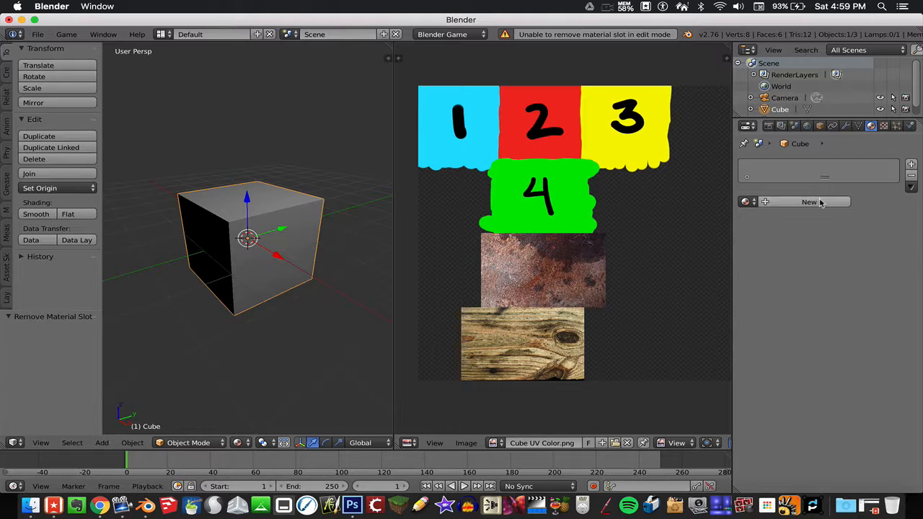
Step: Create a new material on the cube and name it UV Cube Mat
left_click(822, 203)
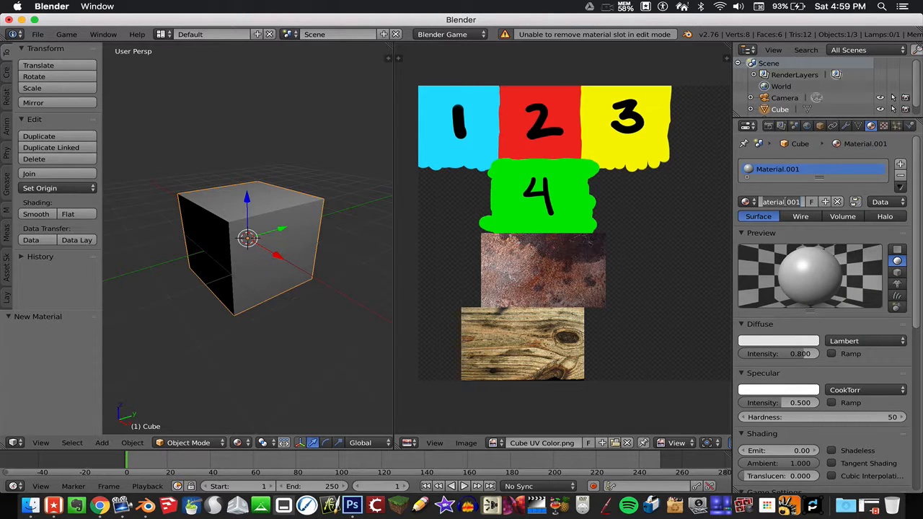
type("UV Cube")
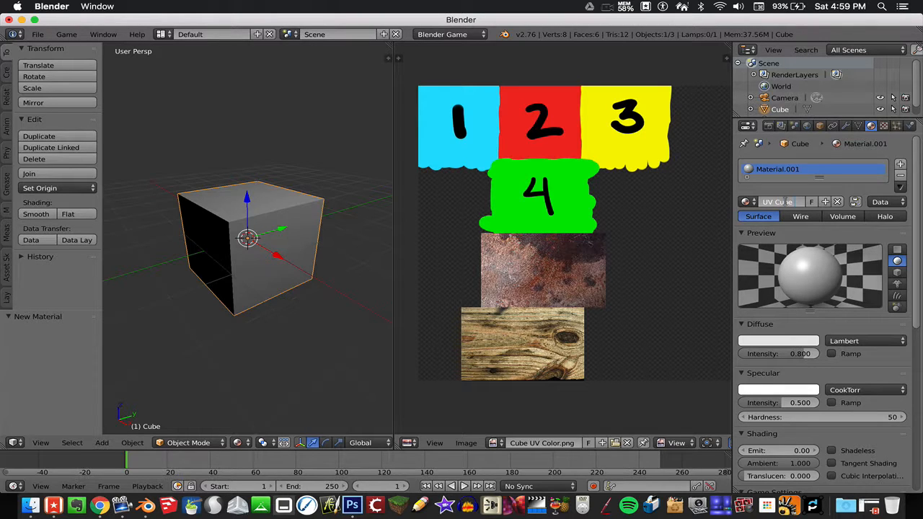
type(" Mat")
key("Return")
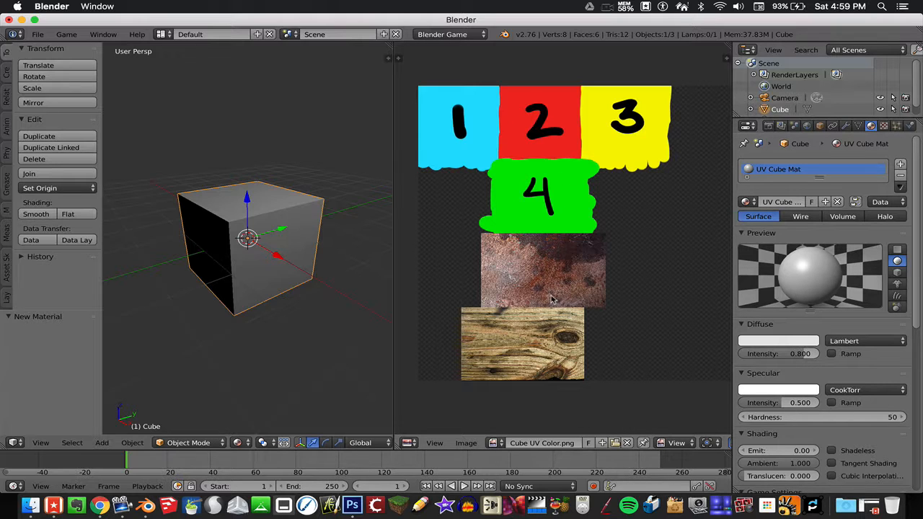
Step: Add a new texture to the UV Cube Mat material and name it UV Cube Tex
left_click(884, 126)
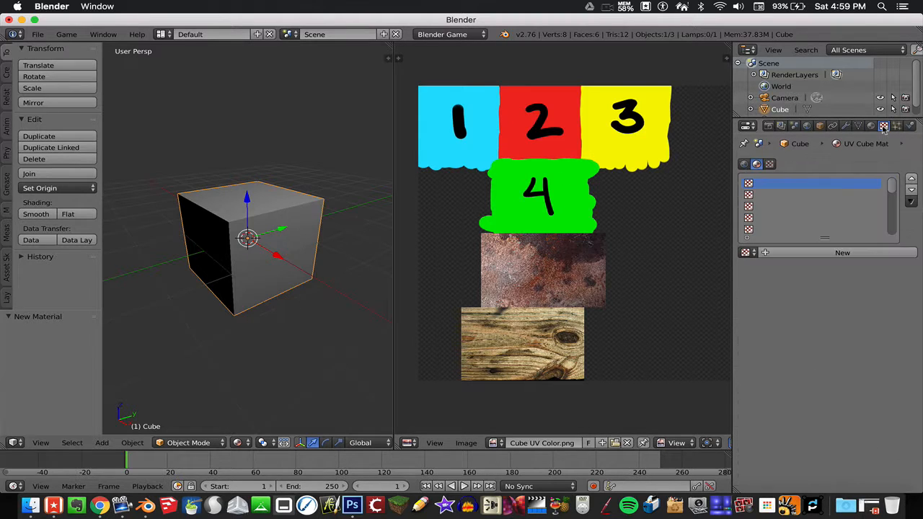
left_click(831, 254)
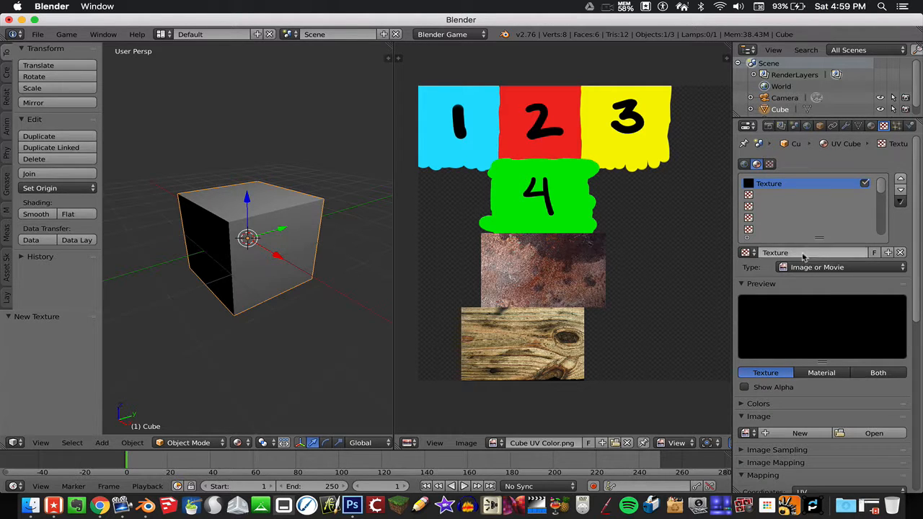
type("UV")
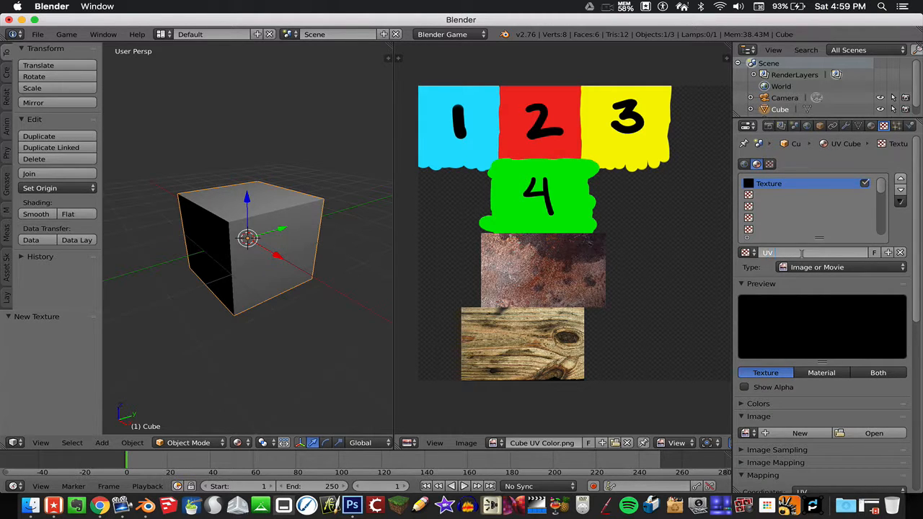
type(" Cube Tex")
key("Return")
Step: Set the texture type to Image or Movie and assign the already loaded Cube UV Color.png as its image
scroll(795, 291, "down", 1)
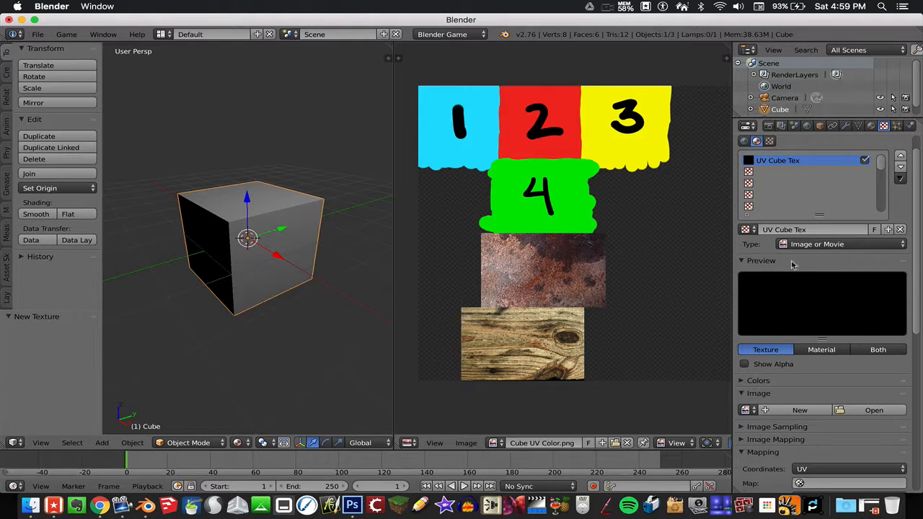
left_click(806, 245)
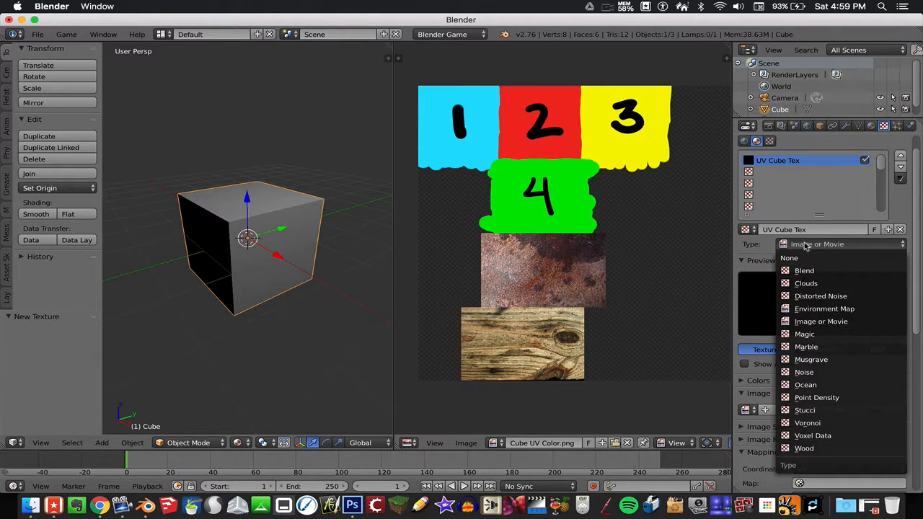
left_click(819, 322)
scroll(792, 263, "down", 3)
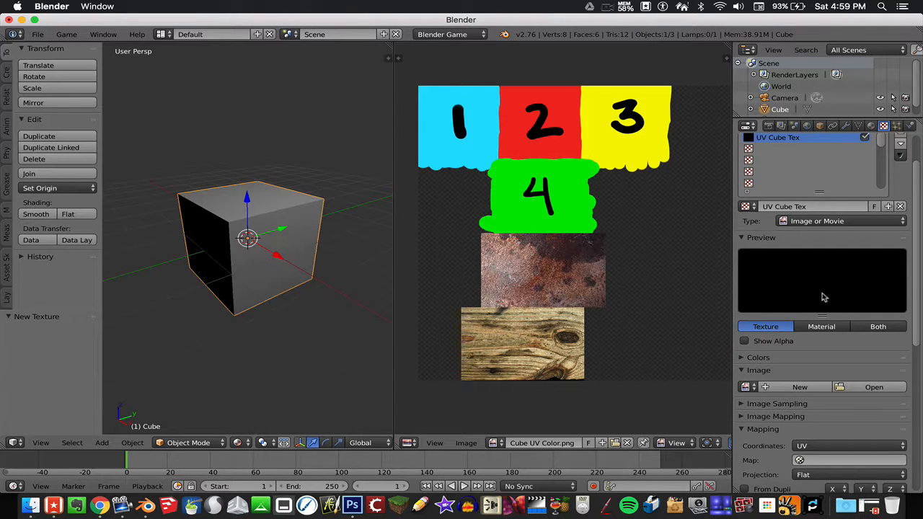
scroll(795, 303, "down", 1)
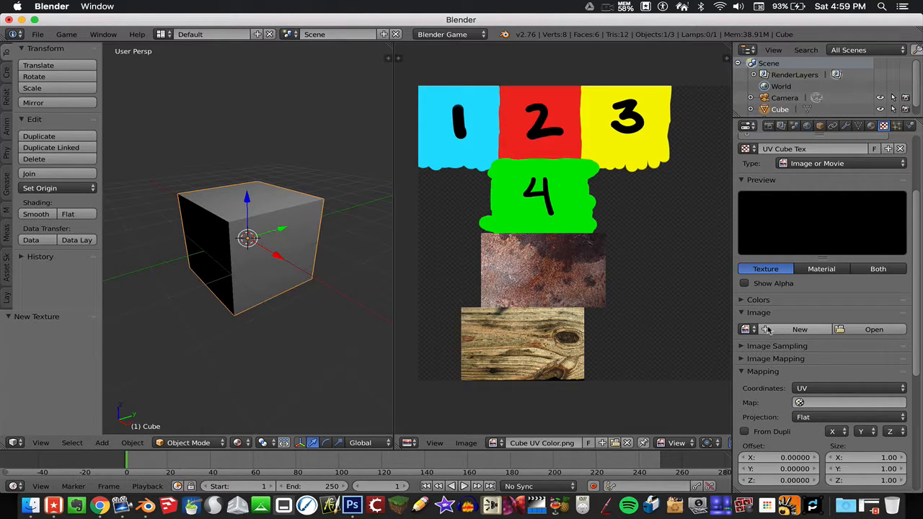
scroll(805, 319, "down", 1)
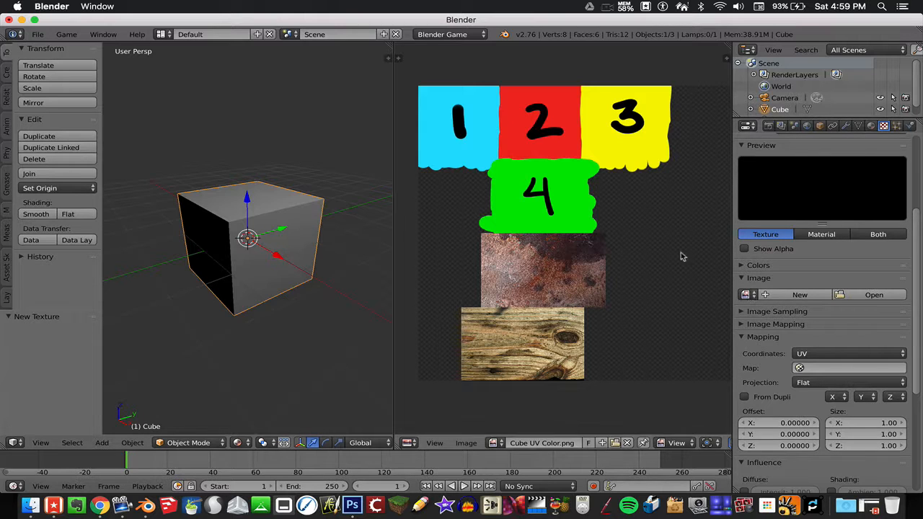
left_click(750, 295)
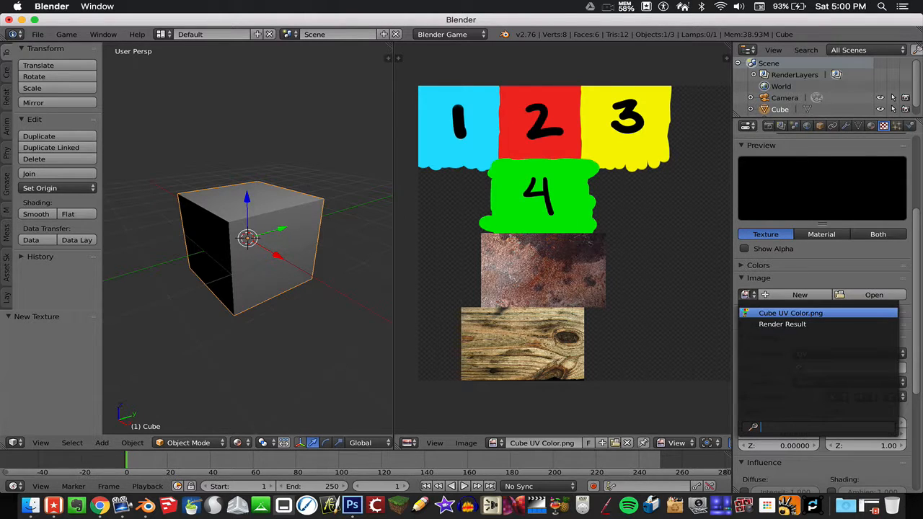
left_click(768, 315)
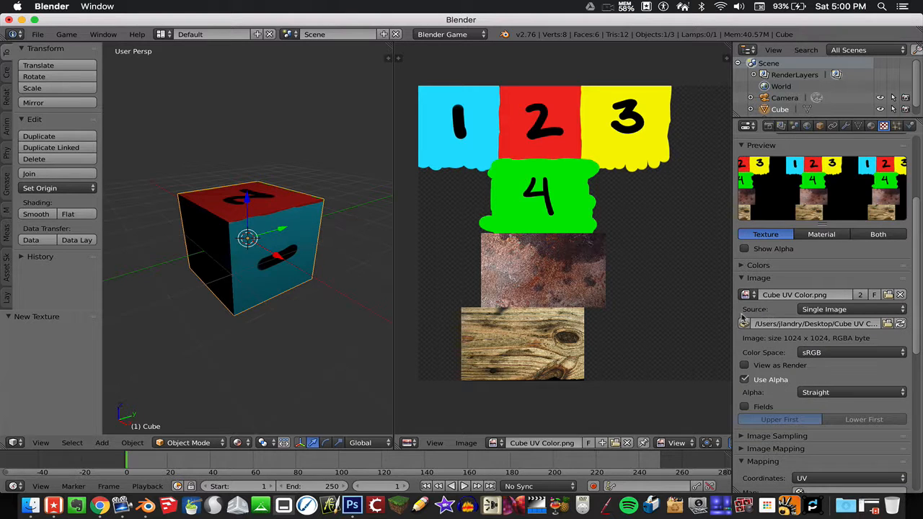
Step: Run the game engine preview to check the cube's new material texture, and stop the preview
middle_click_drag(238, 259, 259, 264)
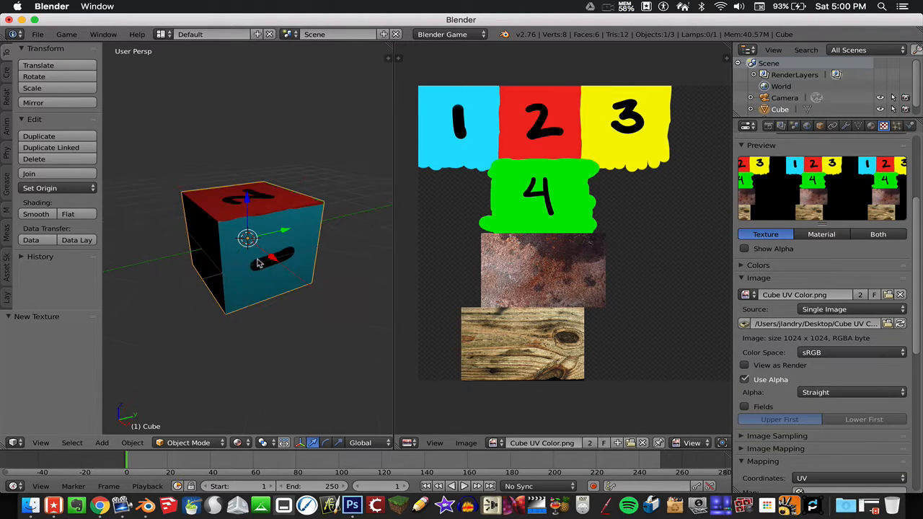
key("p")
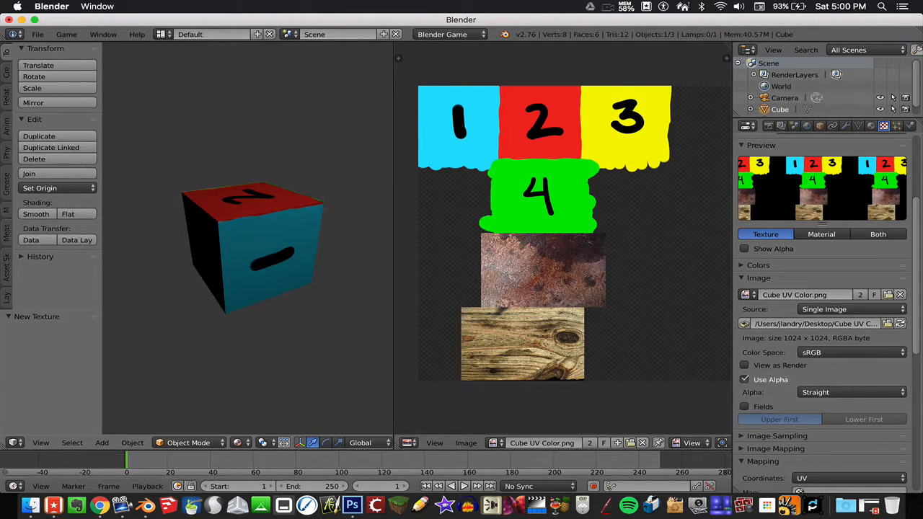
key("Escape")
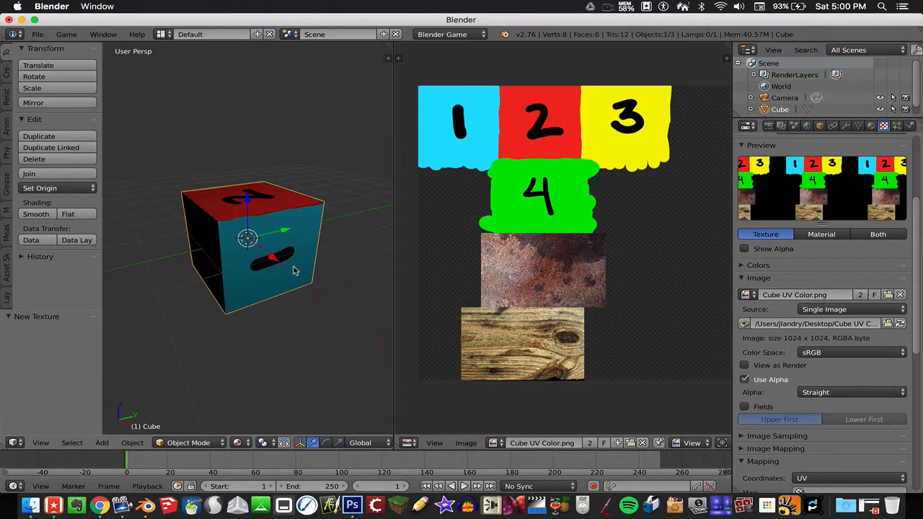
Step: Select the scene's lamp and change its type to Hemi
scroll(292, 275, "down", 2)
scroll(292, 276, "down", 2)
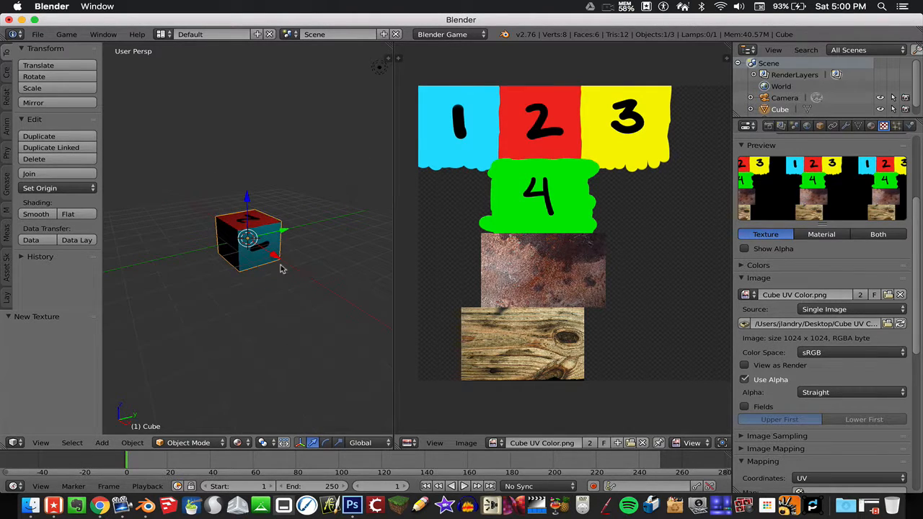
right_click(378, 68)
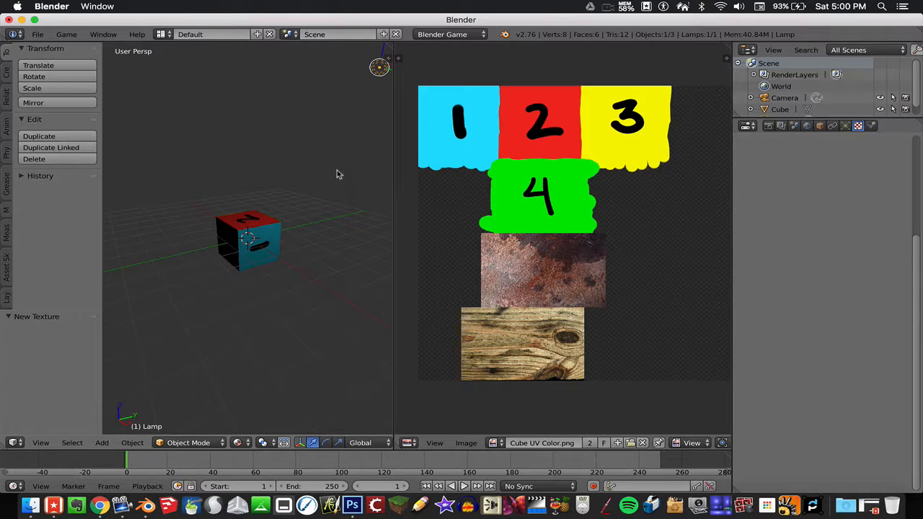
scroll(338, 173, "down", 2)
left_click(846, 126)
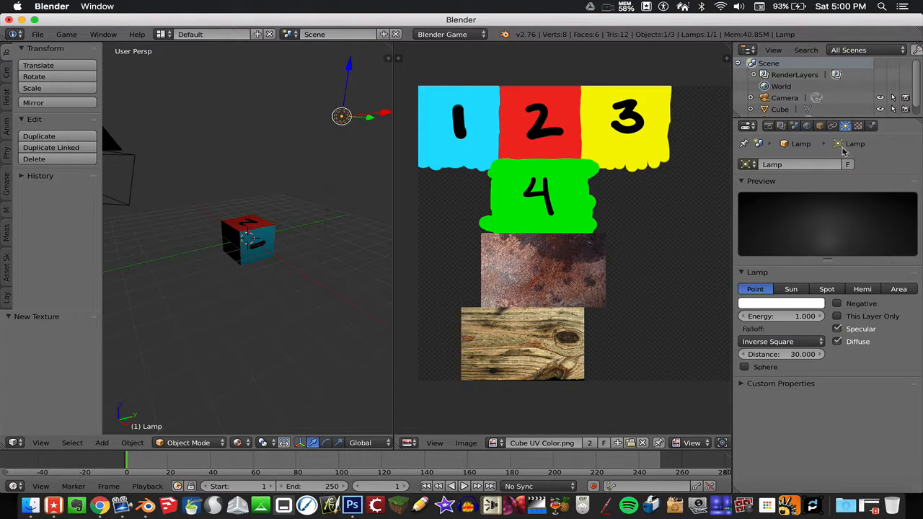
left_click(858, 289)
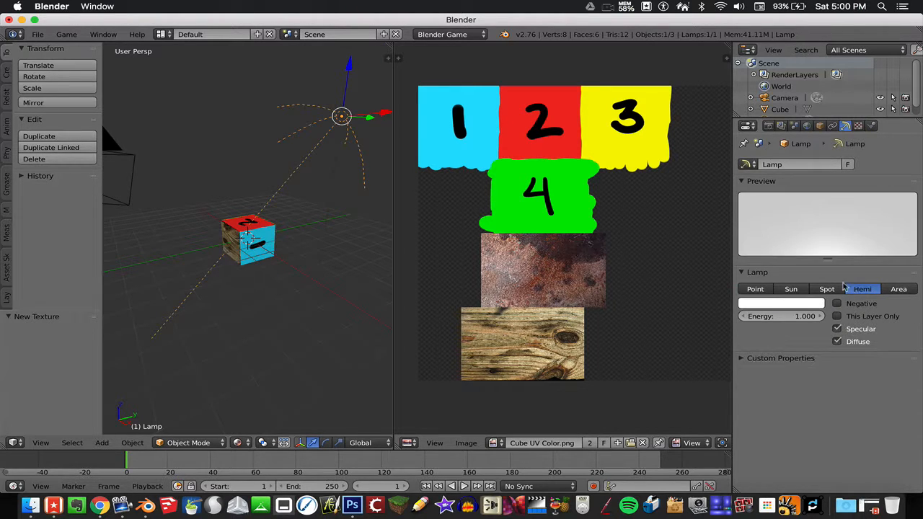
Step: Run the game engine preview to check the textured cube under the Hemi lamp
scroll(291, 238, "up", 2)
scroll(290, 233, "up", 4)
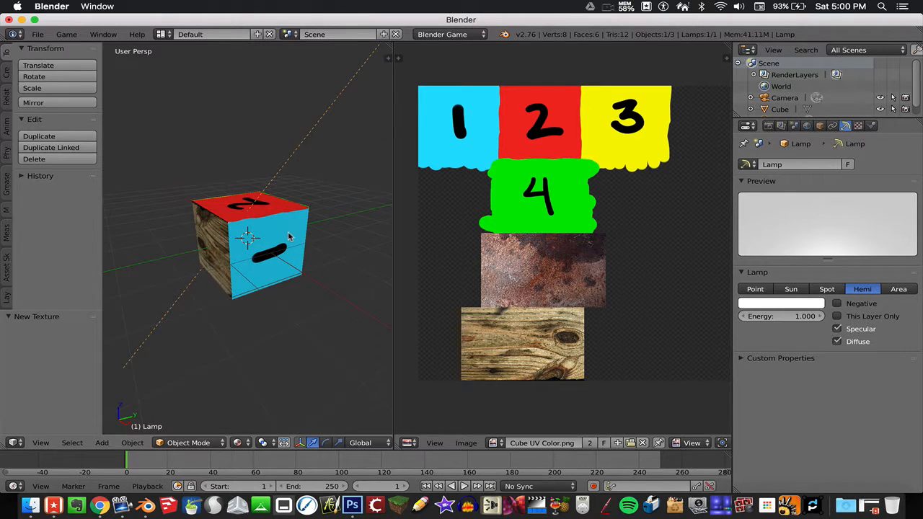
scroll(290, 235, "down", 1)
key("p")
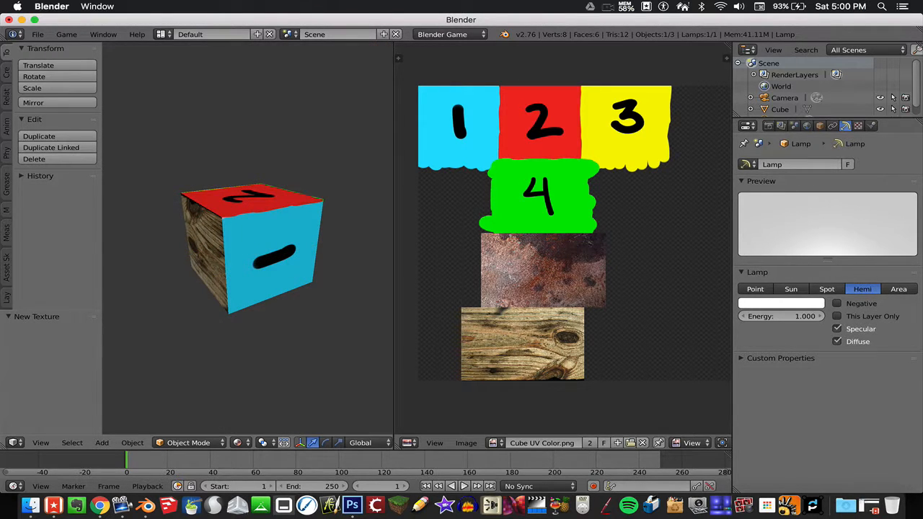
Step: Stop the game engine preview and put the cube into Edit Mode with all of its faces deselected
key("Escape")
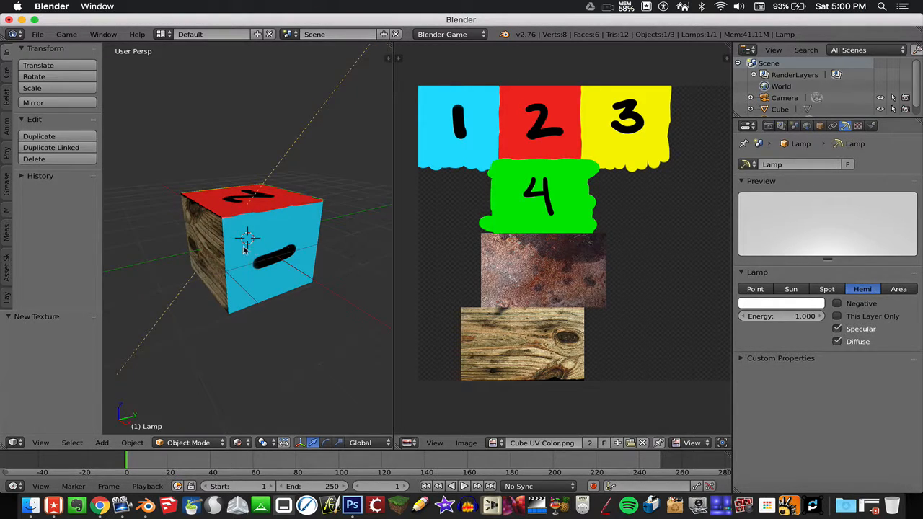
middle_click_drag(290, 235, 354, 249)
middle_click_drag(294, 258, 172, 256)
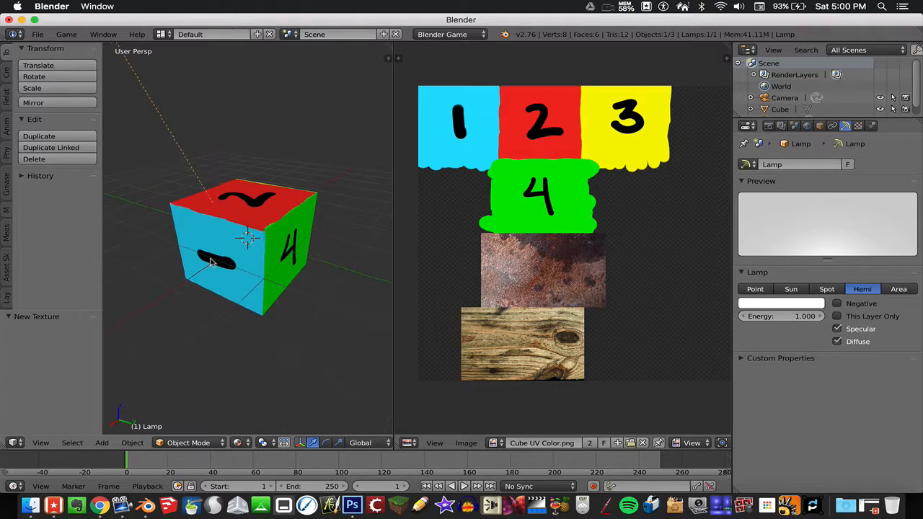
right_click(217, 262)
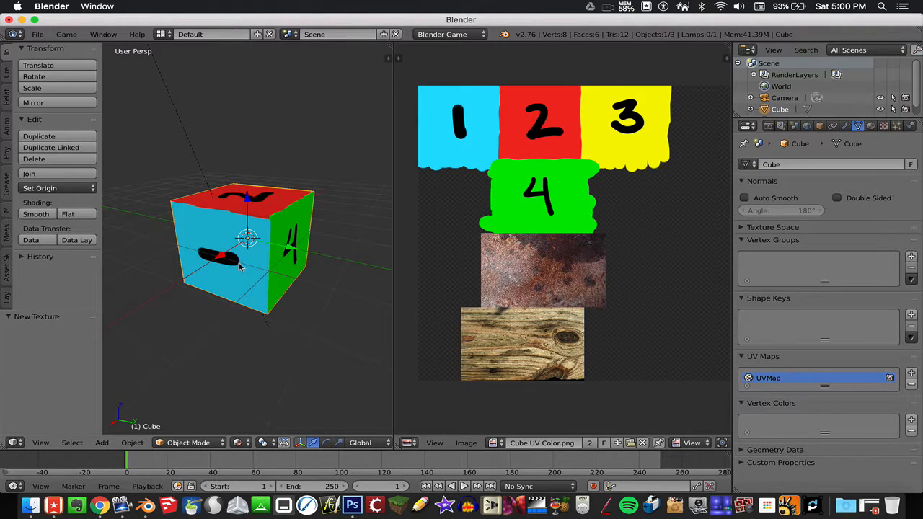
key("Tab")
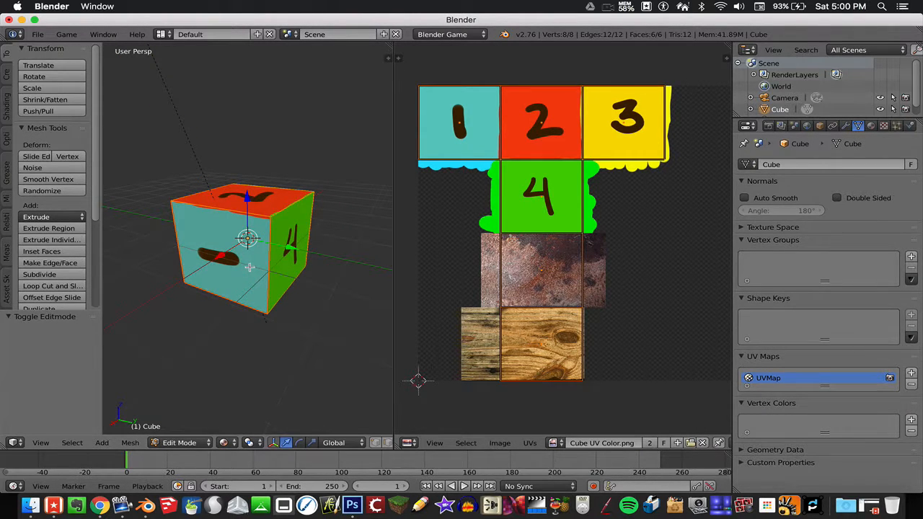
key("a")
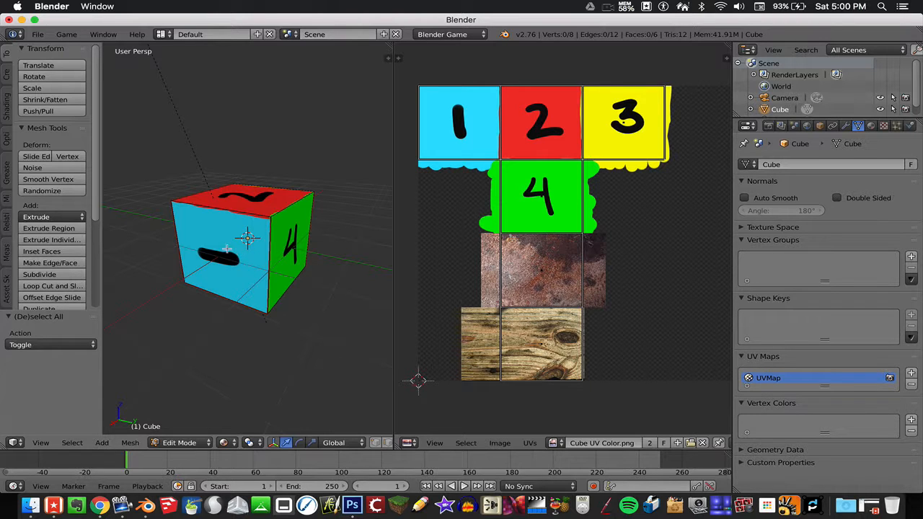
Step: Select the cube's yellow face with the number 3 and rotate its UVs by 90° so the number stands upright
middle_click_drag(232, 254, 181, 256)
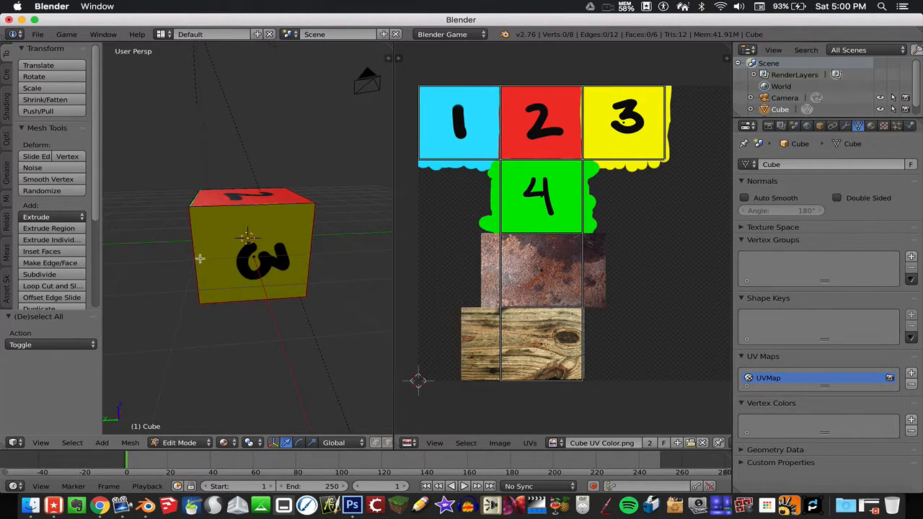
right_click(235, 262)
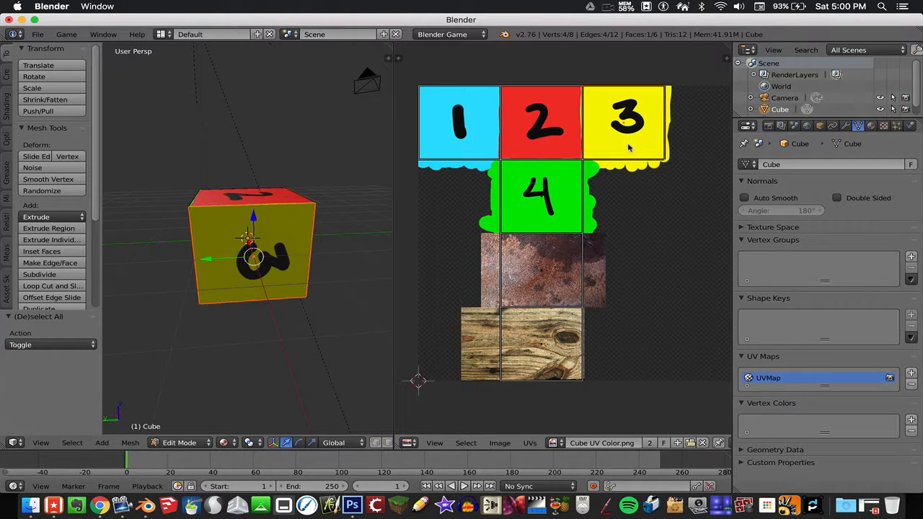
mouse_move(287, 260)
middle_mouse_down()
mouse_move(315, 262)
mouse_move(285, 248)
middle_mouse_up()
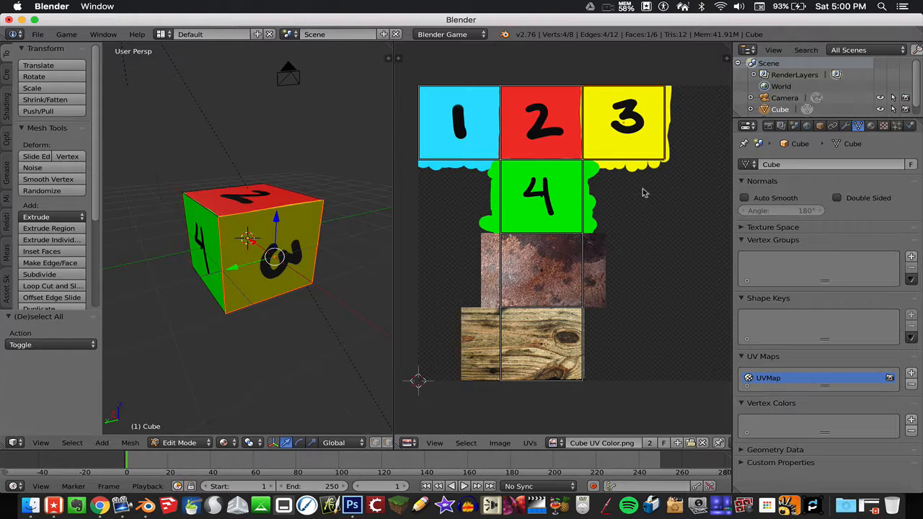
key("r")
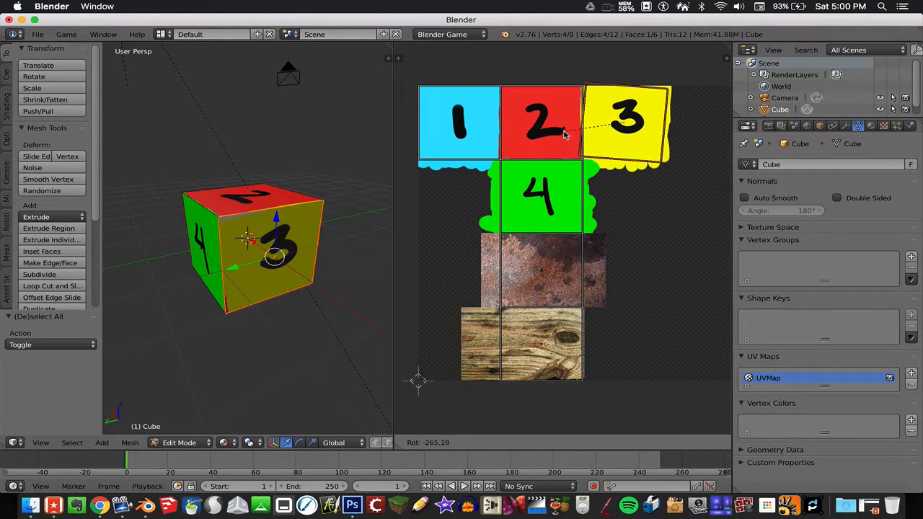
left_click(606, 148)
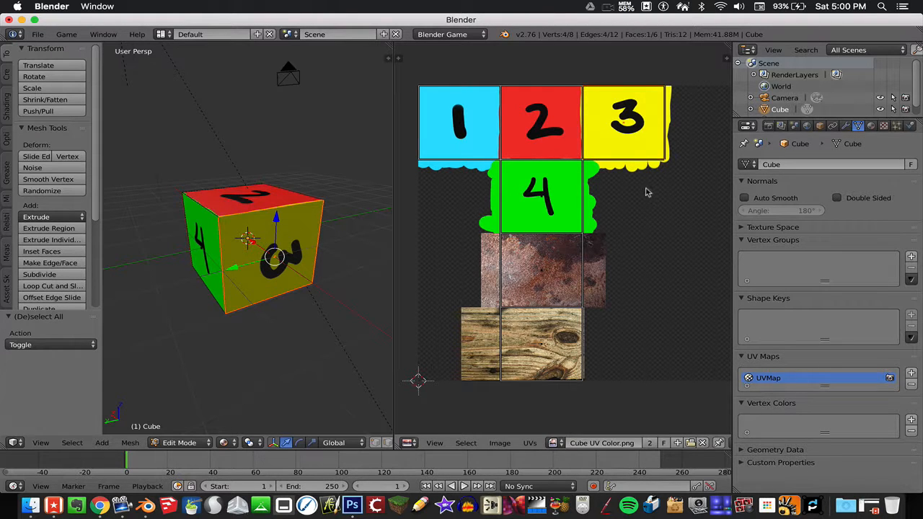
key("r")
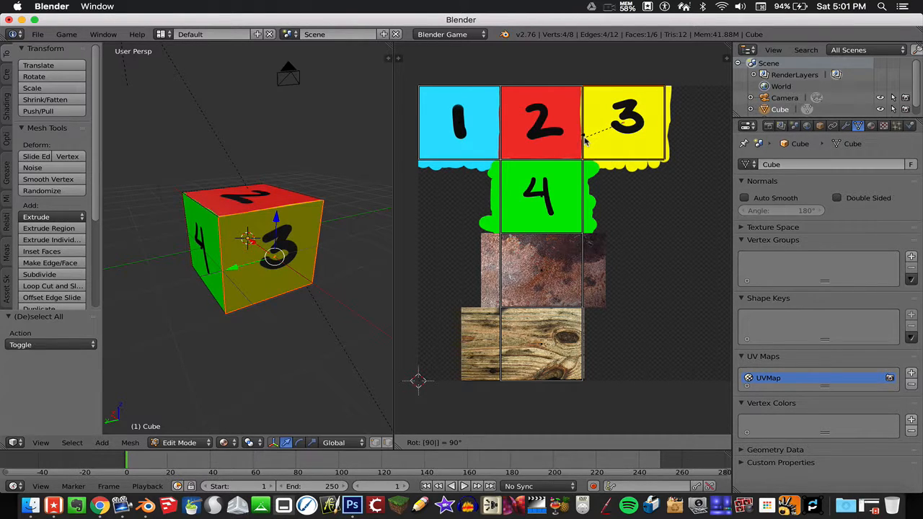
left_click(588, 143)
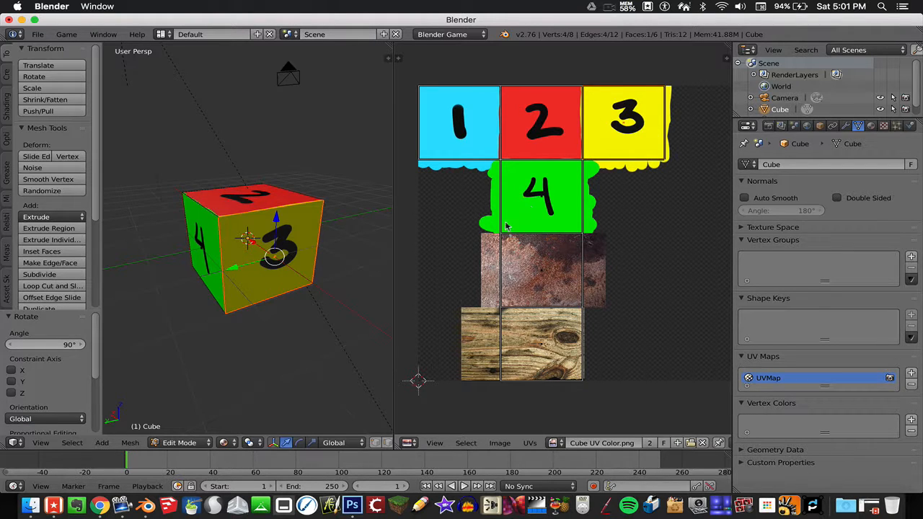
Step: Select only the blue face with the number 1 and rotate its UVs by 90° to set the number upright
key("a")
middle_click_drag(303, 242, 222, 248)
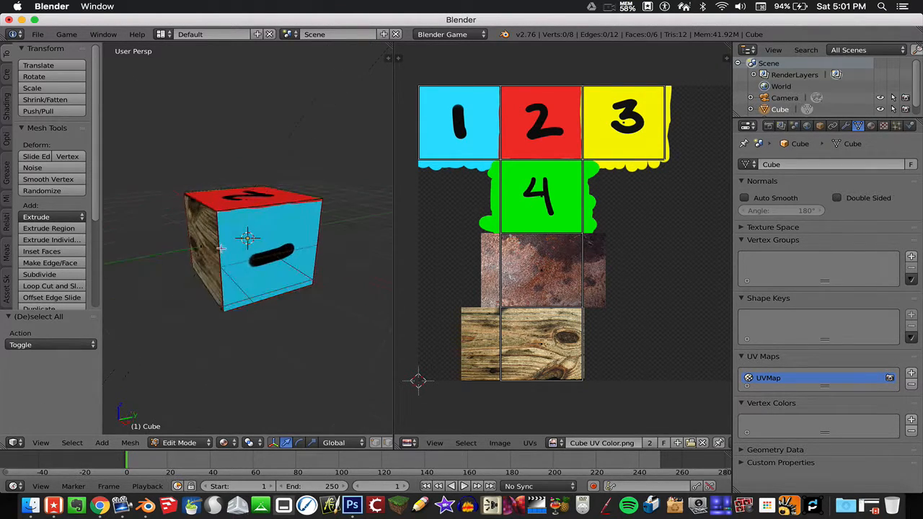
right_click(272, 257)
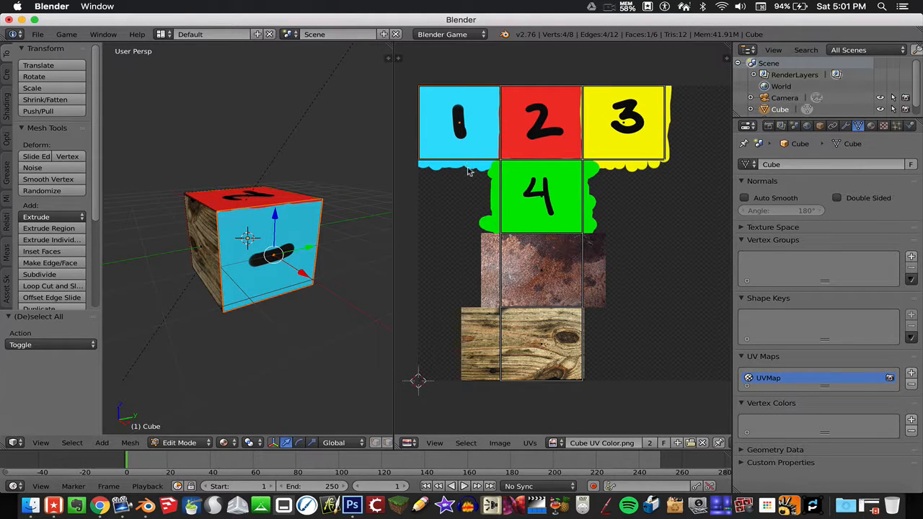
key("r")
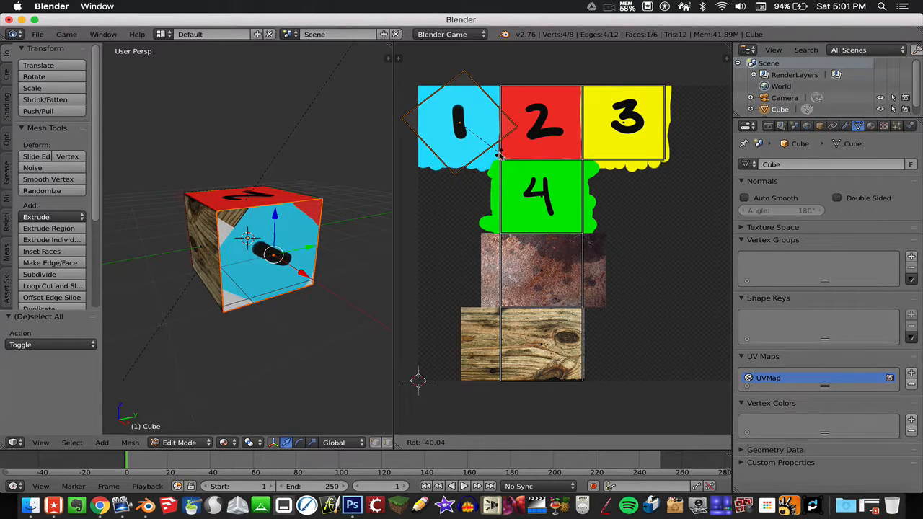
type("90")
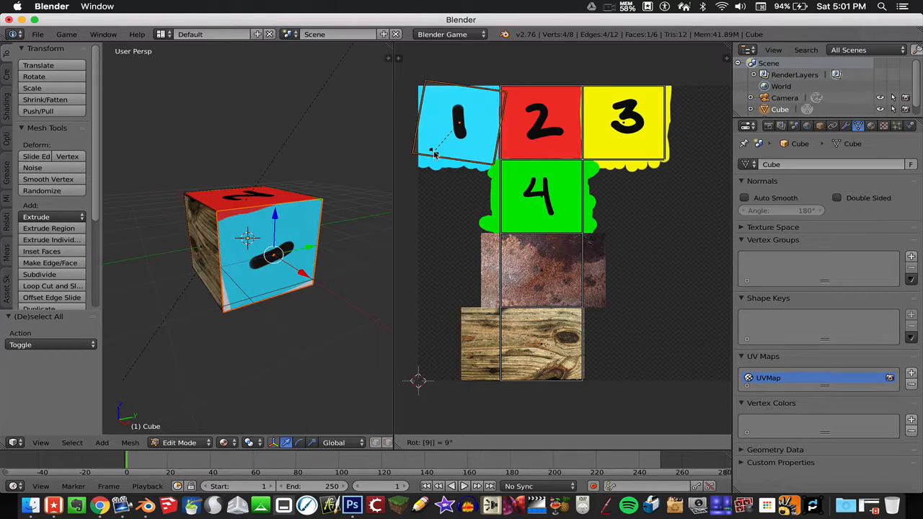
key("Return")
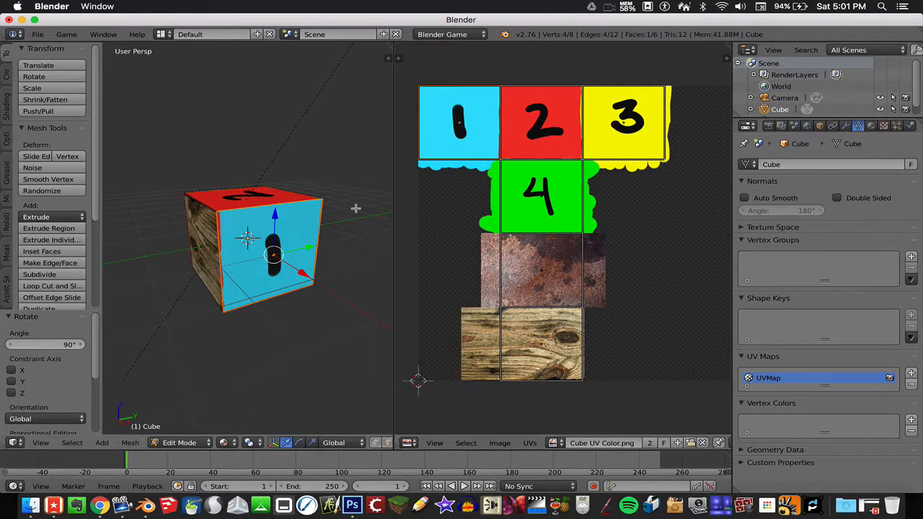
Step: Select the red top face with the number 2 and check its orientation relative to the neighbouring faces
middle_click_drag(328, 218, 231, 231)
right_click(247, 203)
middle_click_drag(283, 218, 325, 226)
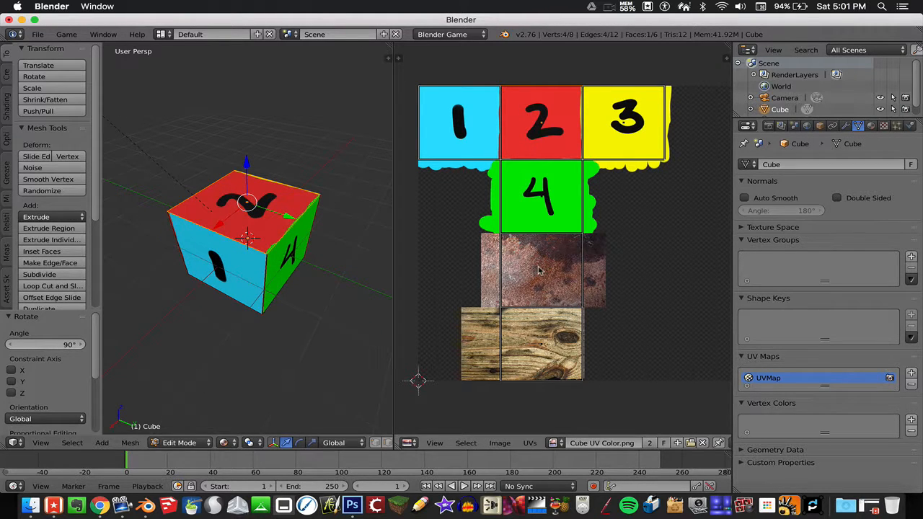
Step: Try rotating the wood face's UVs by about 90° to turn the direction of the grain
middle_click_drag(319, 291, 168, 267)
right_click(228, 251)
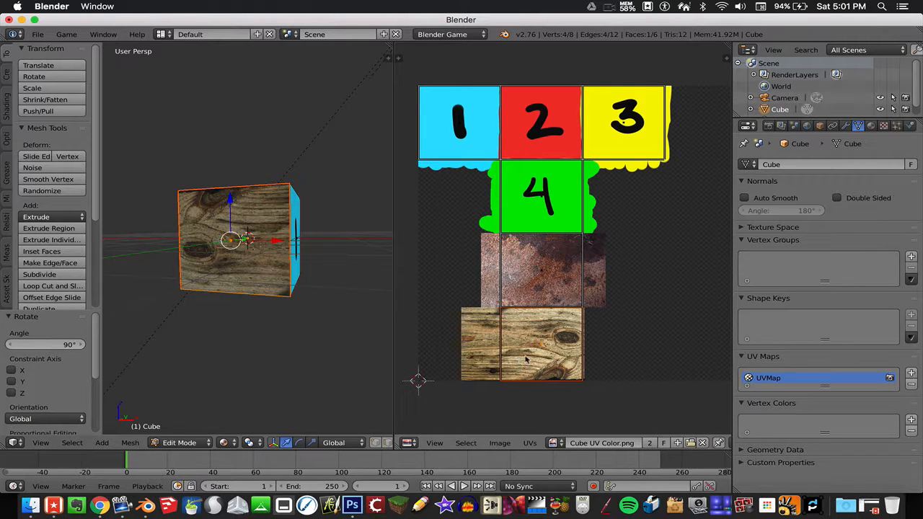
key("r")
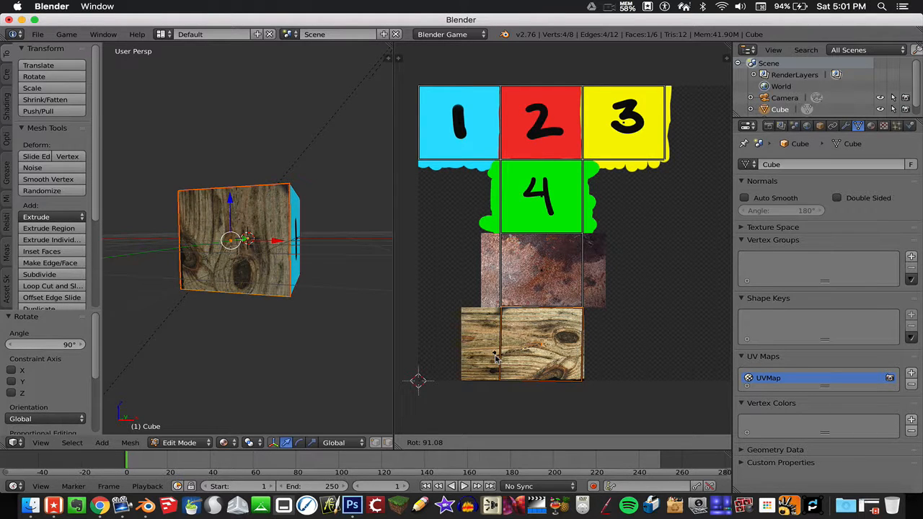
left_click(505, 371)
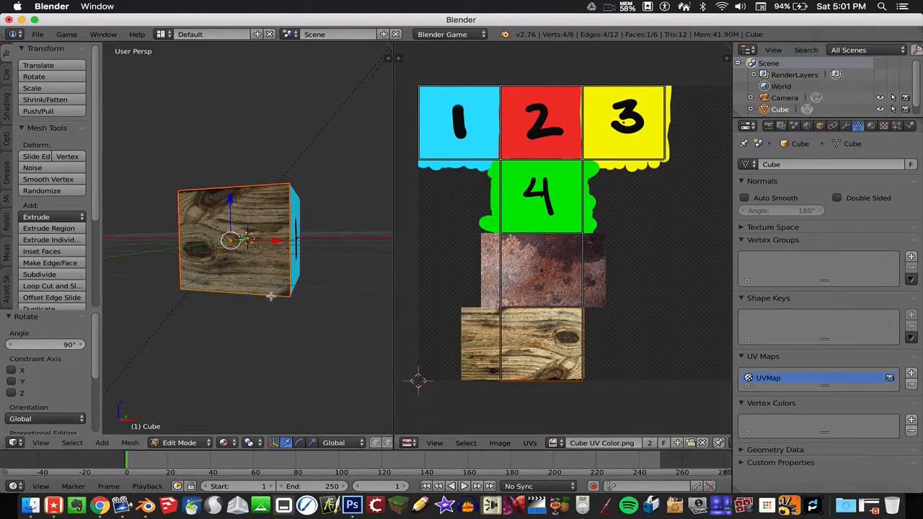
Step: Return the cube to Object Mode and inspect the orientation of its numbered faces
mouse_move(270, 296)
middle_mouse_down()
mouse_move(298, 305)
mouse_move(271, 287)
mouse_move(280, 289)
middle_mouse_up()
key("Tab")
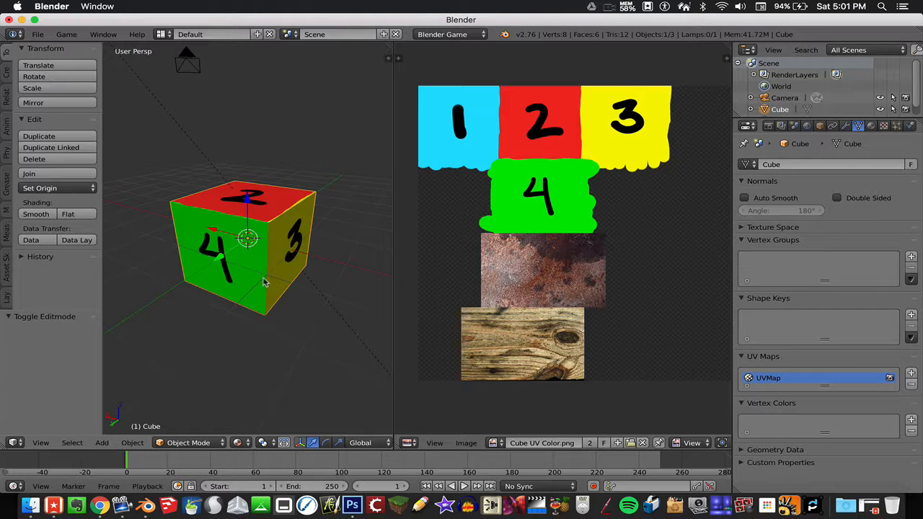
middle_click_drag(267, 283, 243, 276)
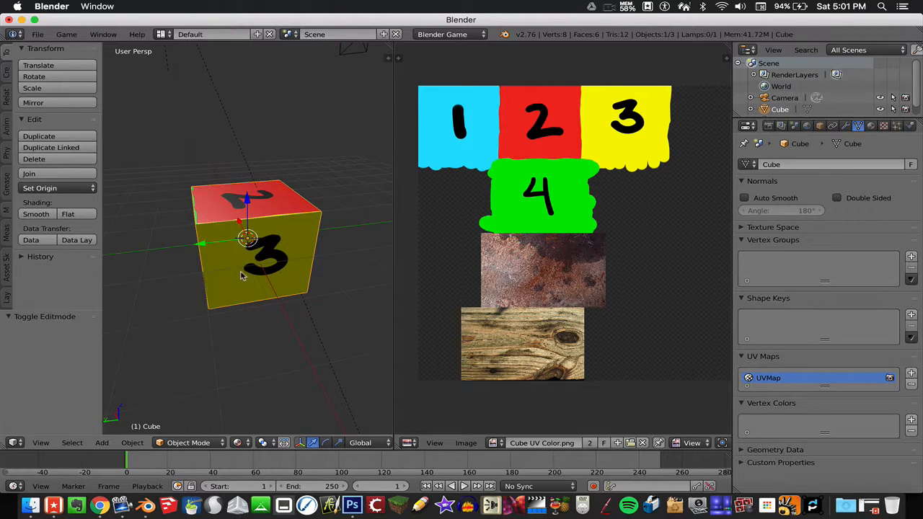